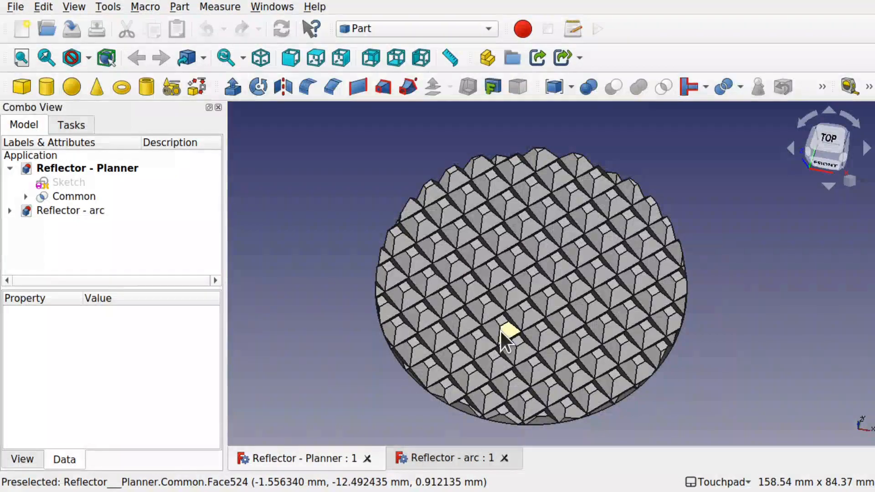
# Switch to the Reflector - arc document and inspect its faceted solid from a different angle
pyautogui.click(444, 460)
pyautogui.keyDown('shift'); pyautogui.moveTo(525, 365); pyautogui.dragTo(472, 365); pyautogui.keyUp('shift')
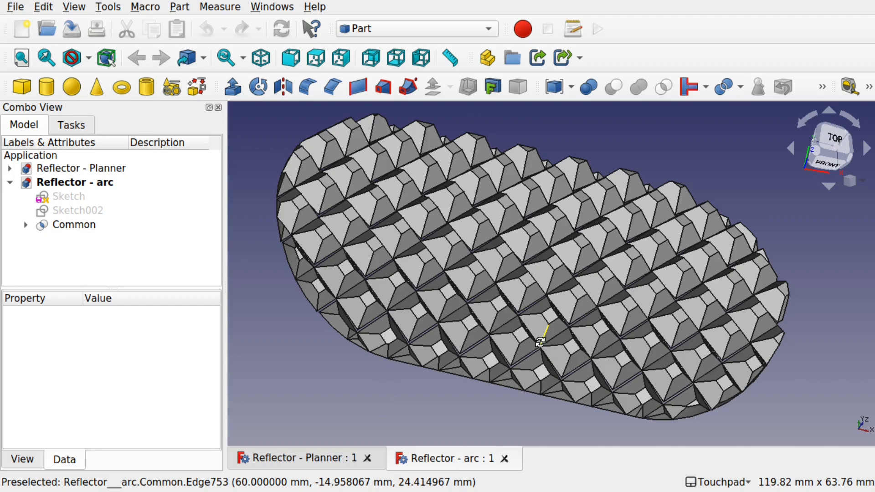
pyautogui.moveTo(540, 340)
pyautogui.keyDown('alt'); pyautogui.mouseDown()
pyautogui.moveTo(516, 381)
pyautogui.moveTo(545, 324)
pyautogui.mouseUp(); pyautogui.keyUp('alt')
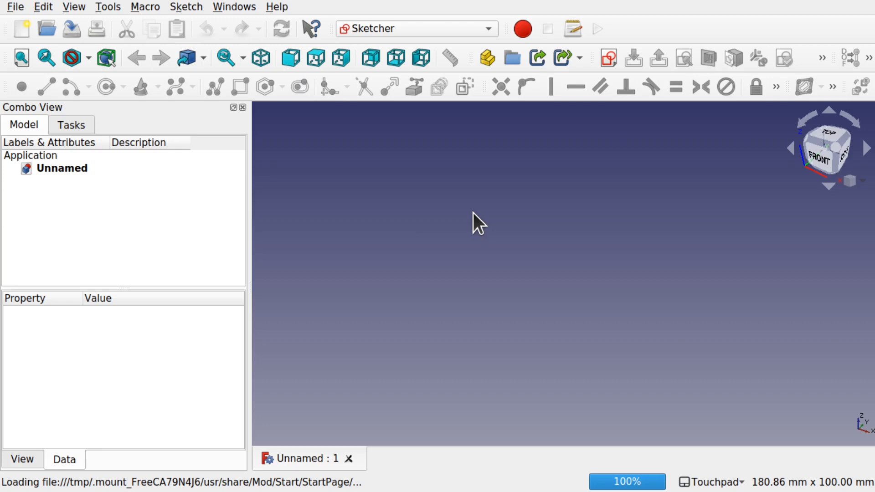
pyautogui.click(111, 8)
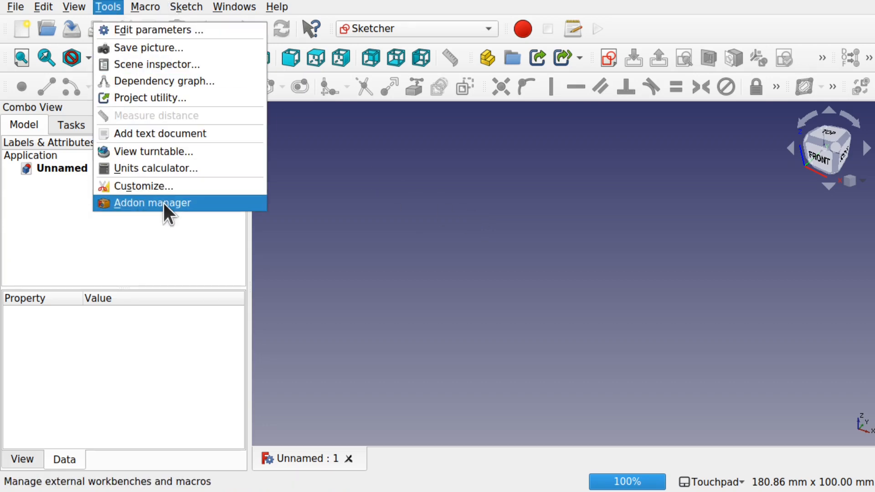
pyautogui.click(218, 202)
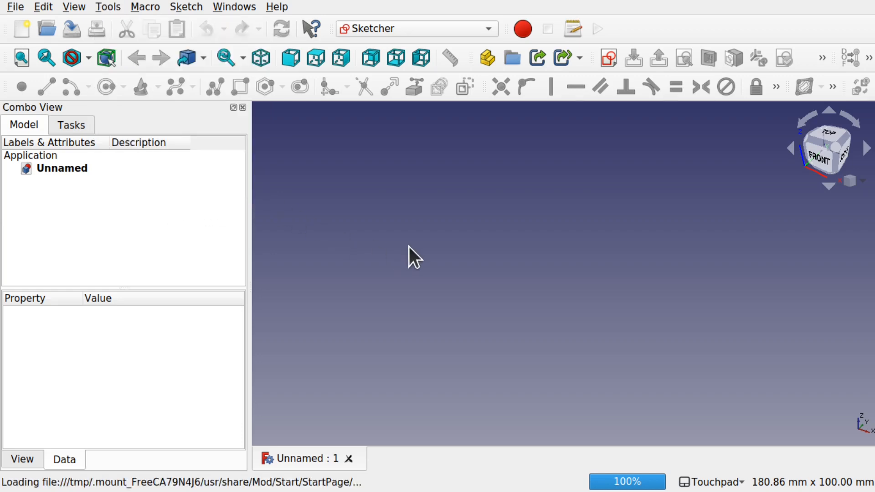
pyautogui.click(430, 31)
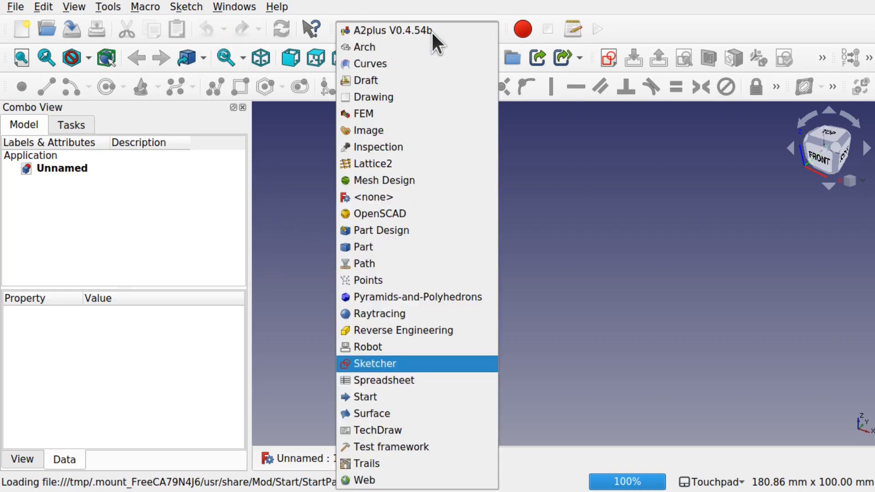
pyautogui.click(637, 280)
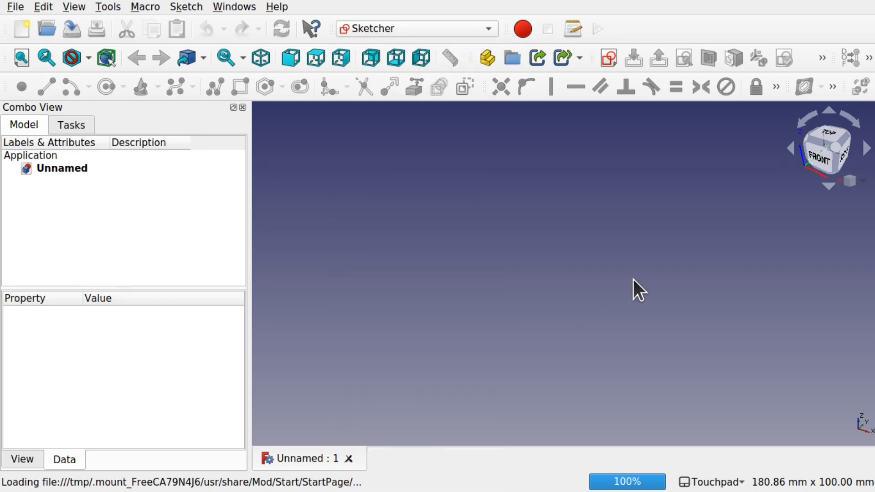
# Create a sketch on the XY-plane and draw a rectangle about 105 mm wide enclosing the origin
pyautogui.click(610, 52)
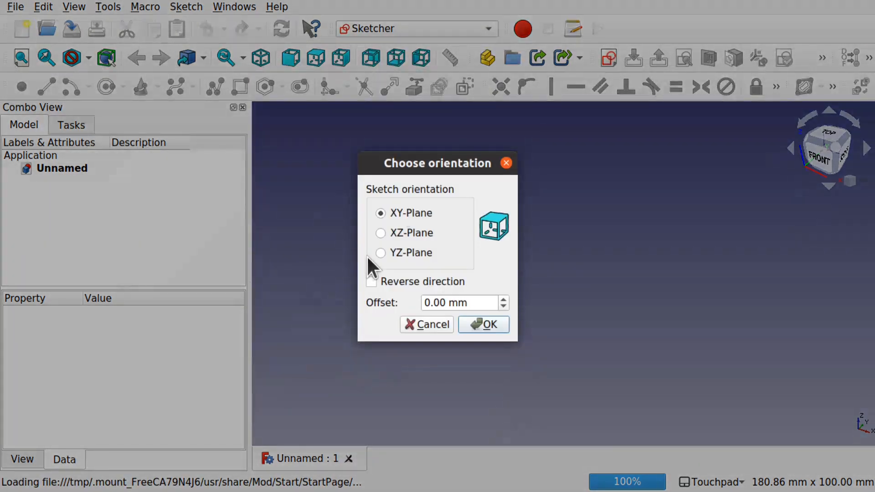
pyautogui.click(492, 326)
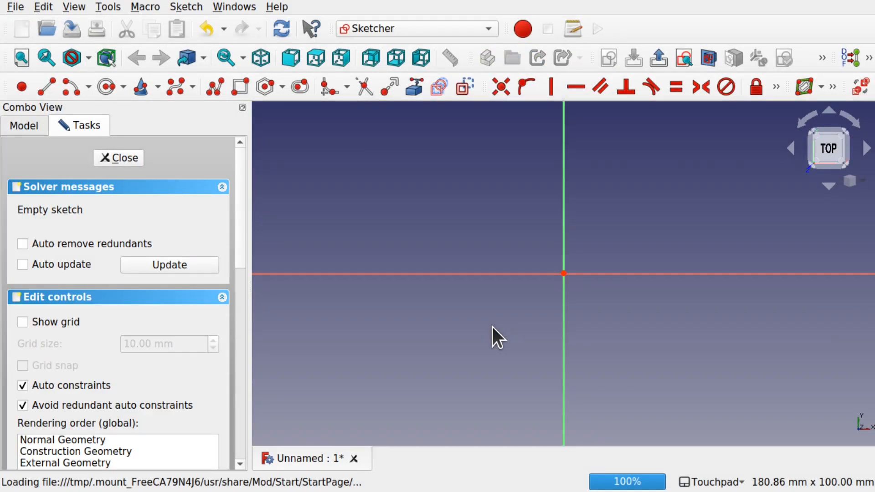
pyautogui.click(242, 89)
pyautogui.click(386, 158)
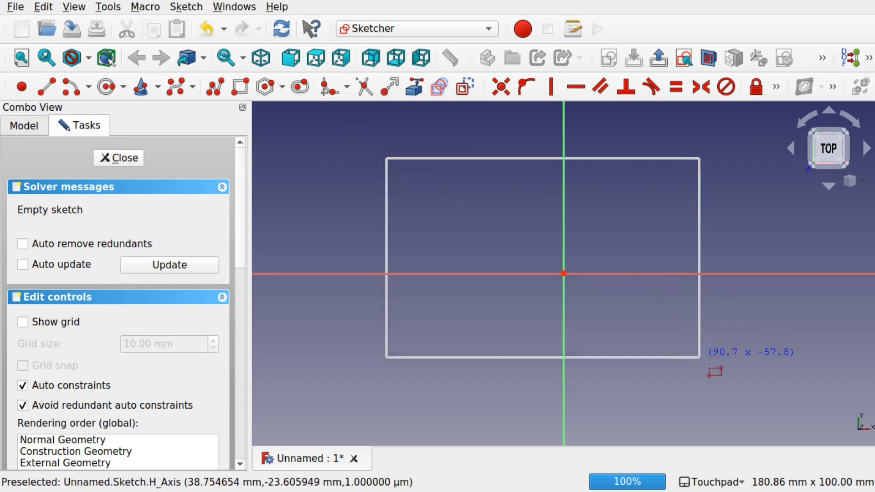
pyautogui.click(748, 390)
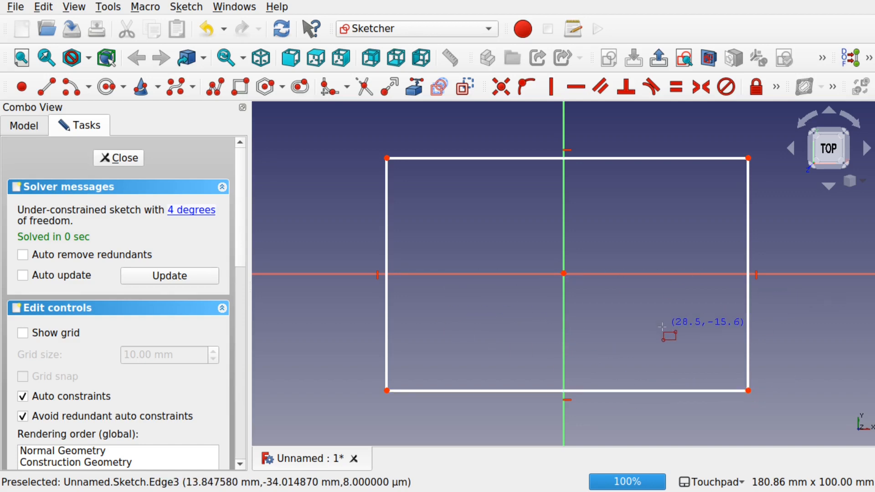
pyautogui.press('Escape')
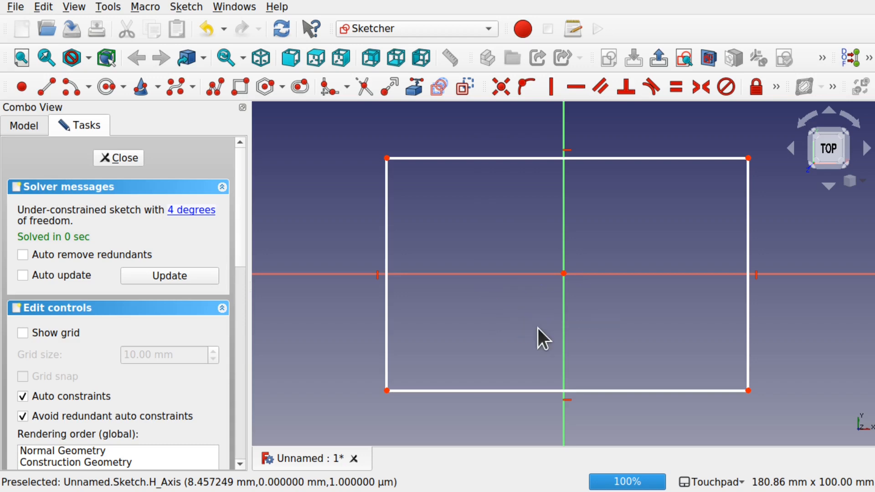
# Constrain the horizontal length of the rectangle's top edge to 100 mm
pyautogui.click(641, 158)
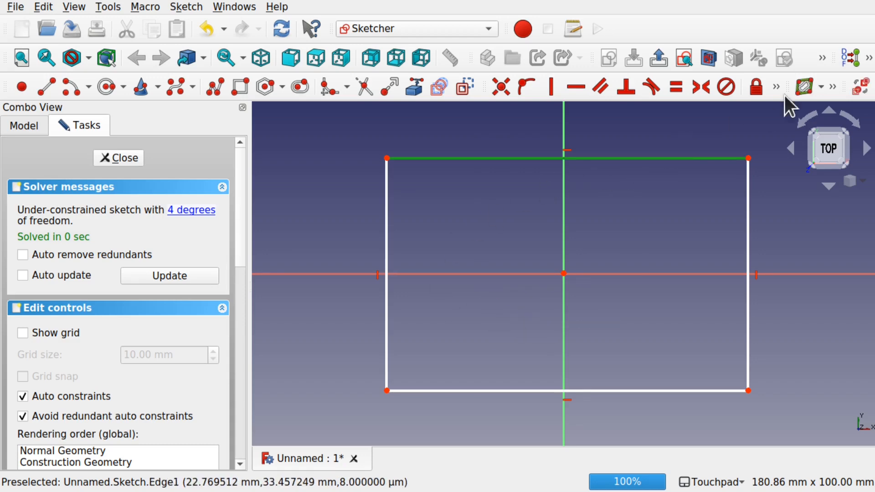
pyautogui.click(776, 90)
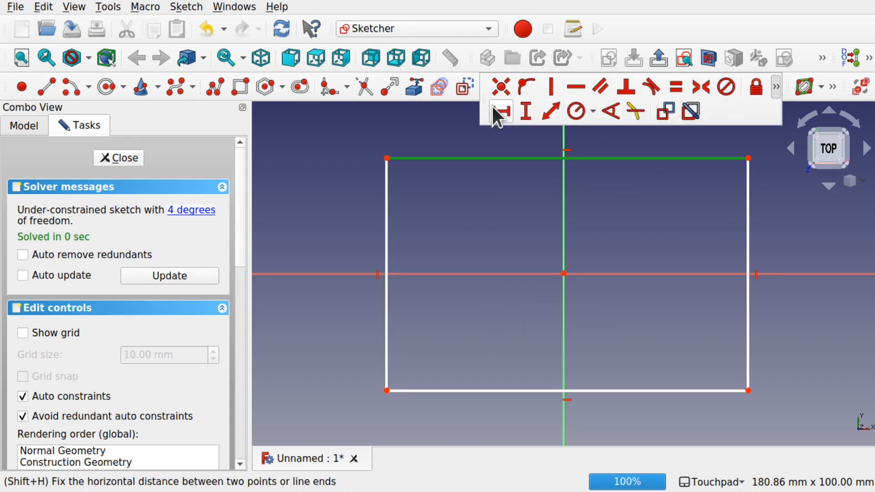
pyautogui.click(500, 111)
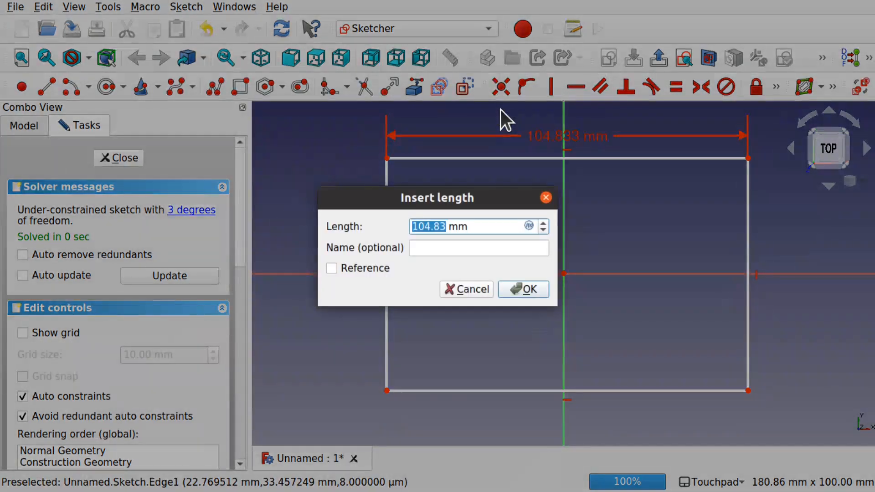
pyautogui.write('100')
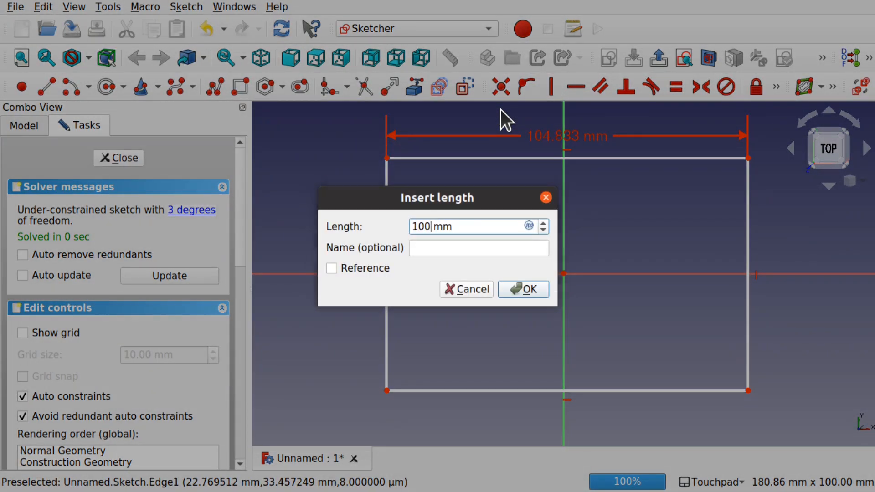
pyautogui.press('Return')
# Constrain the vertical length of the rectangle's left edge to 80 mm and close the sketch
pyautogui.click(392, 221)
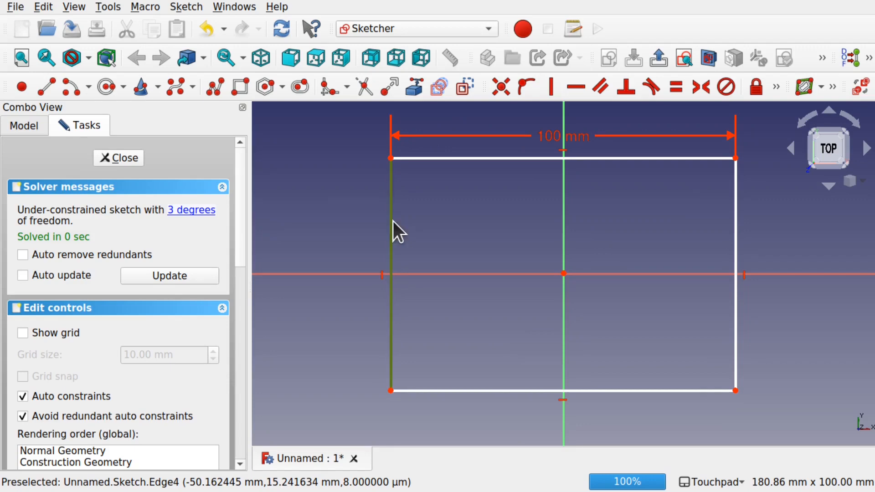
pyautogui.click(775, 87)
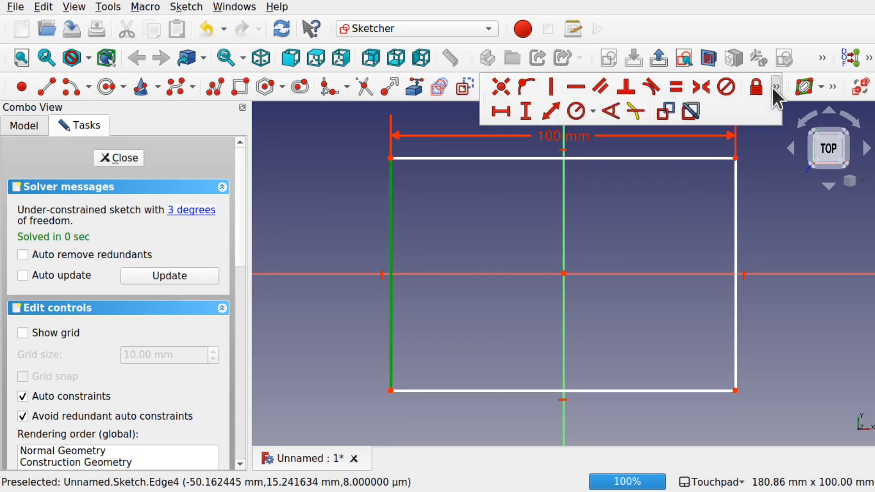
pyautogui.click(528, 110)
pyautogui.write('80')
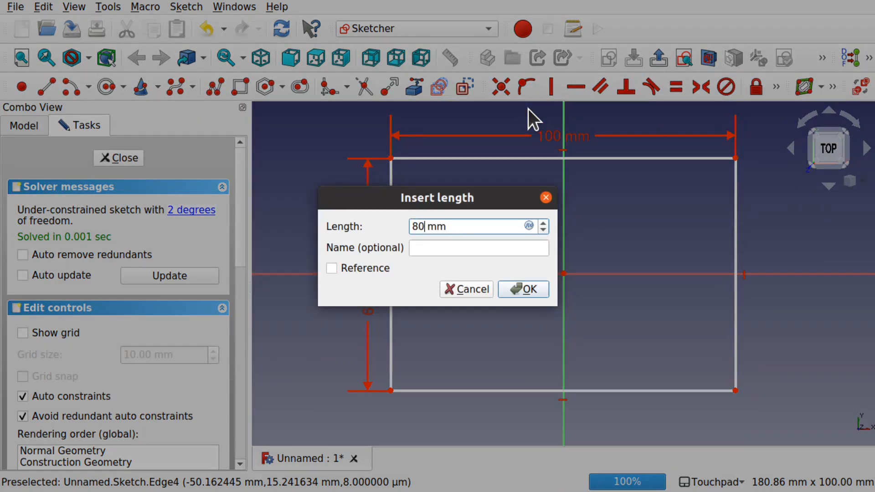
pyautogui.click(517, 286)
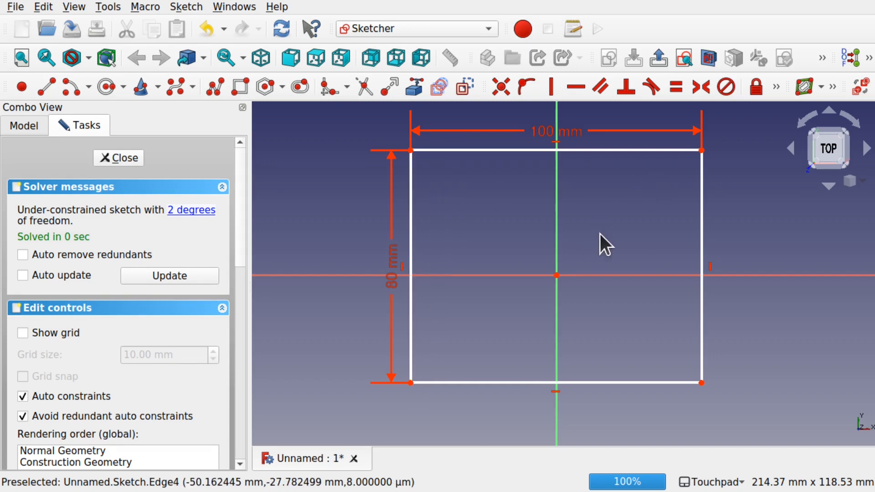
pyautogui.click(114, 158)
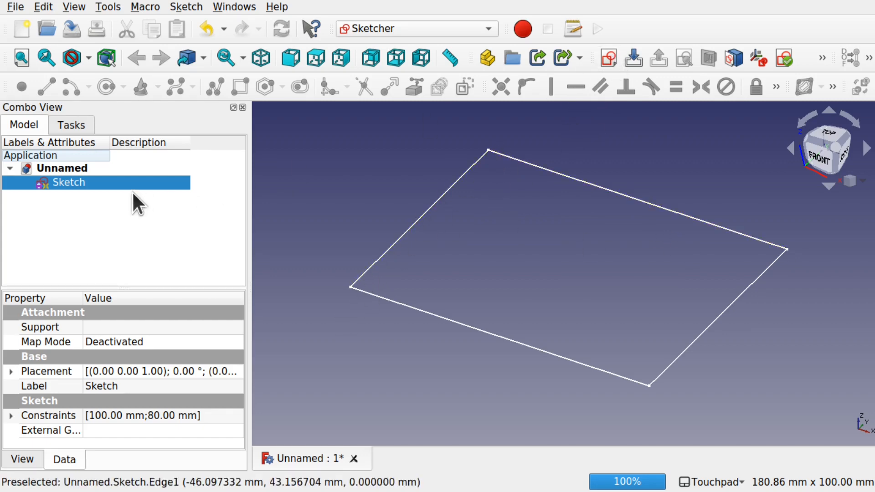
# Create a second, separate sketch on the XY-plane with 0 mm offset
pyautogui.click(362, 167)
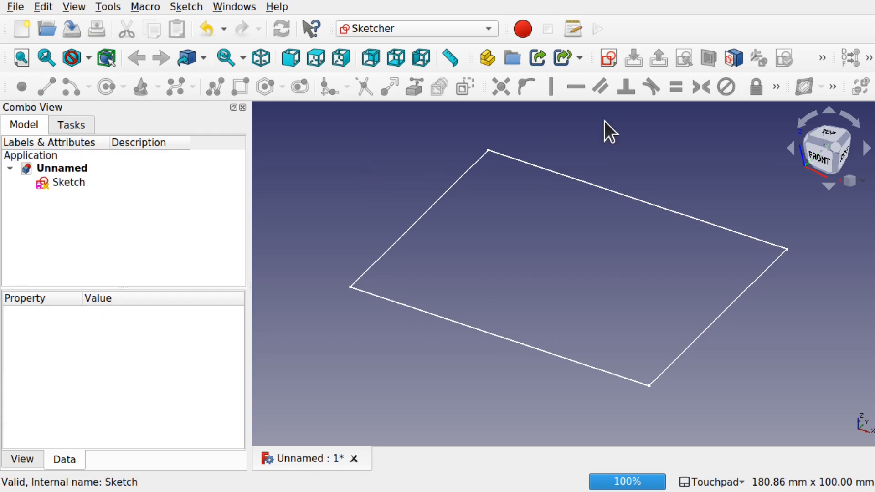
pyautogui.click(608, 56)
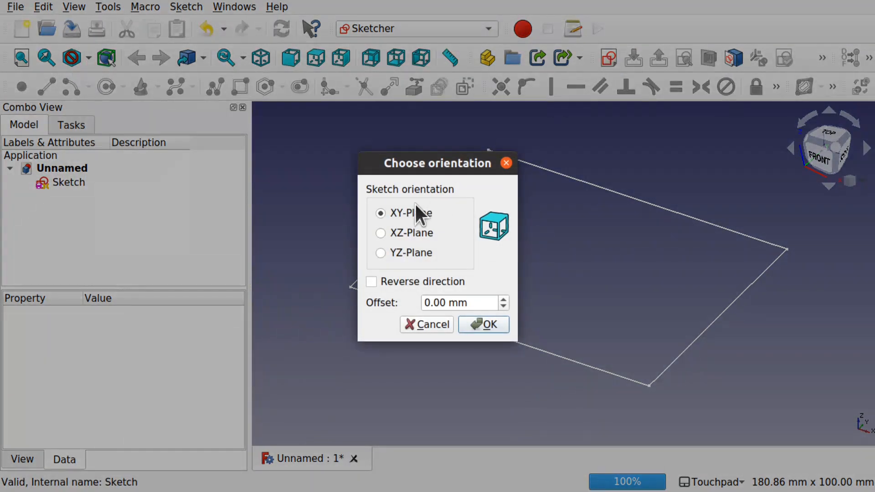
pyautogui.click(487, 325)
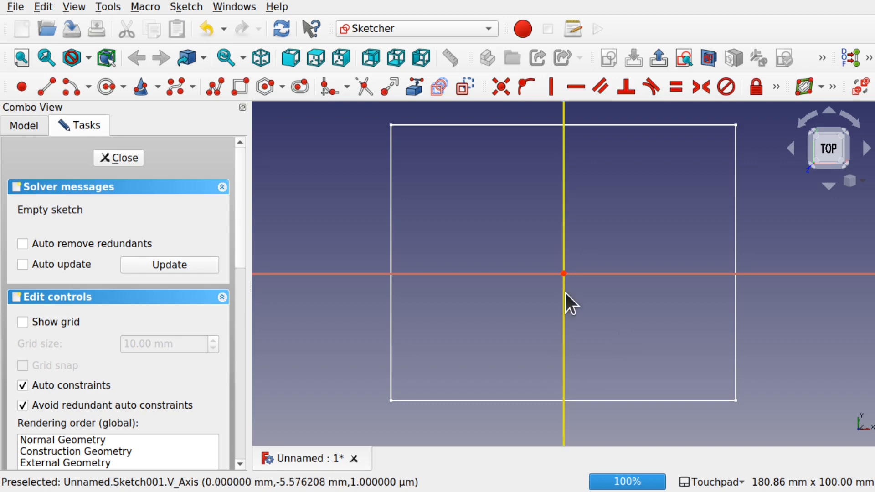
# Draw a closed four-sided polyline about 22 mm wide around the origin, with two corners on the horizontal axis and two on the vertical axis
pyautogui.scroll(2, 565, 293)
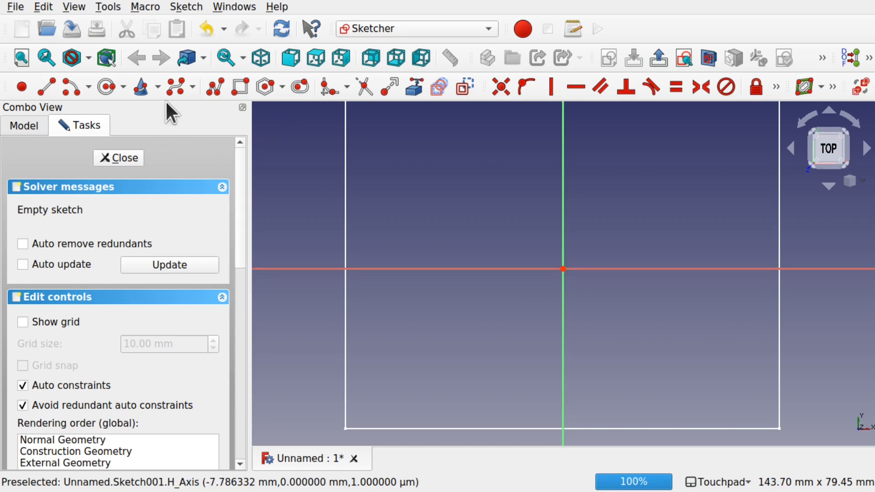
pyautogui.click(213, 90)
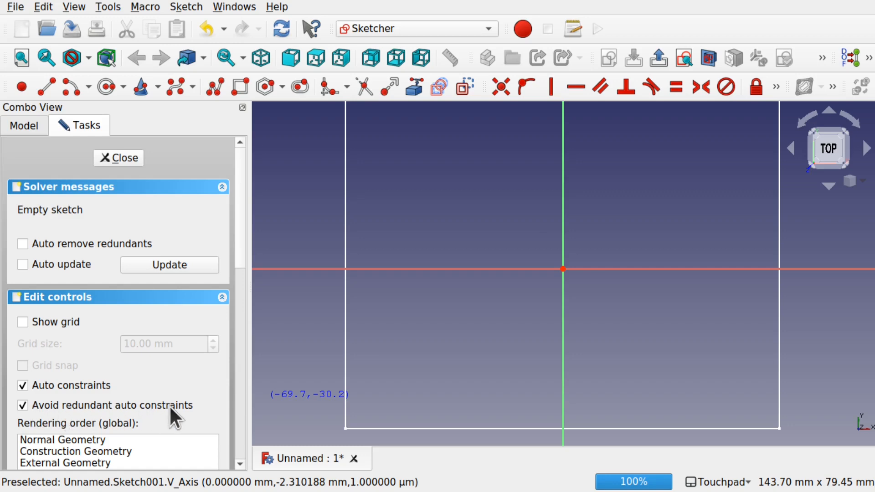
pyautogui.click(520, 269)
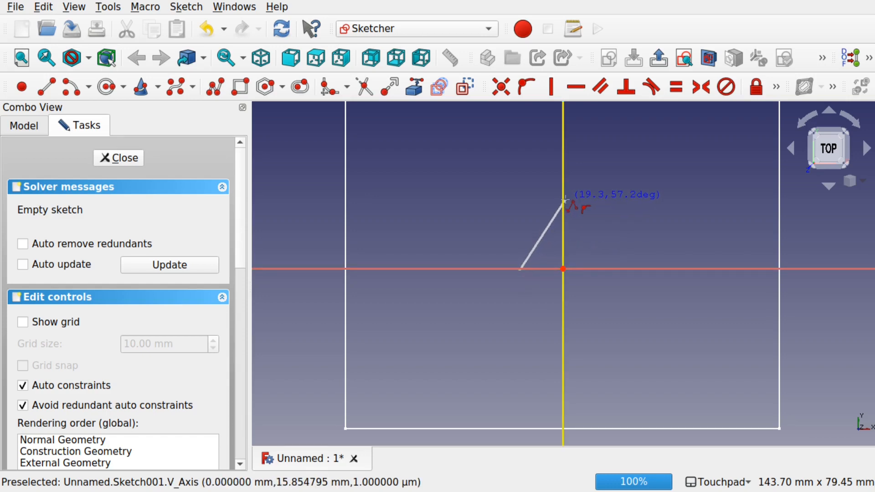
pyautogui.click(563, 201)
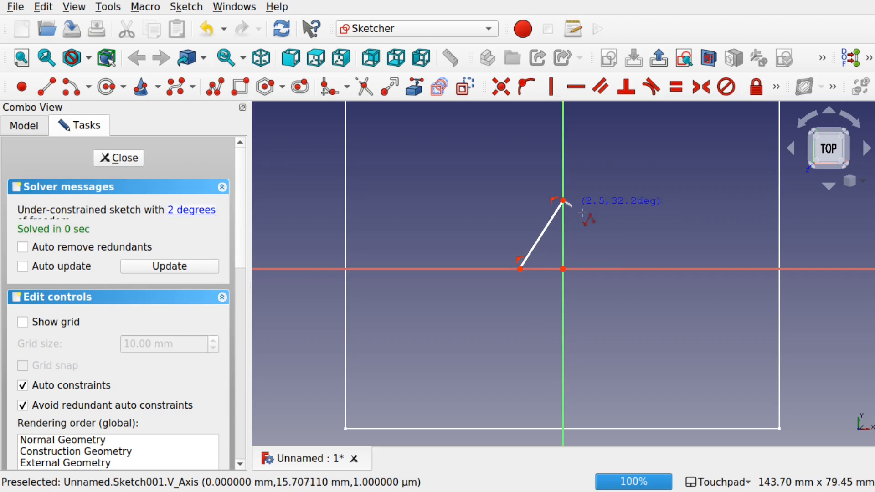
pyautogui.click(615, 269)
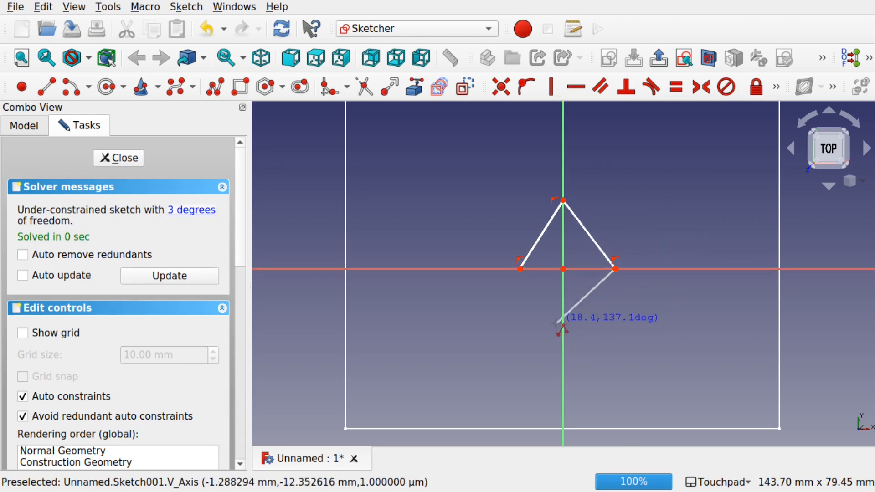
pyautogui.click(563, 320)
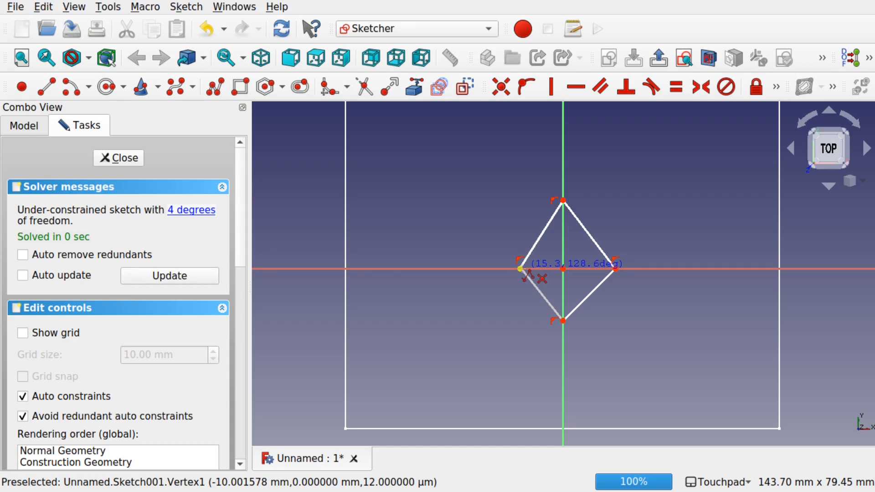
pyautogui.click(520, 269)
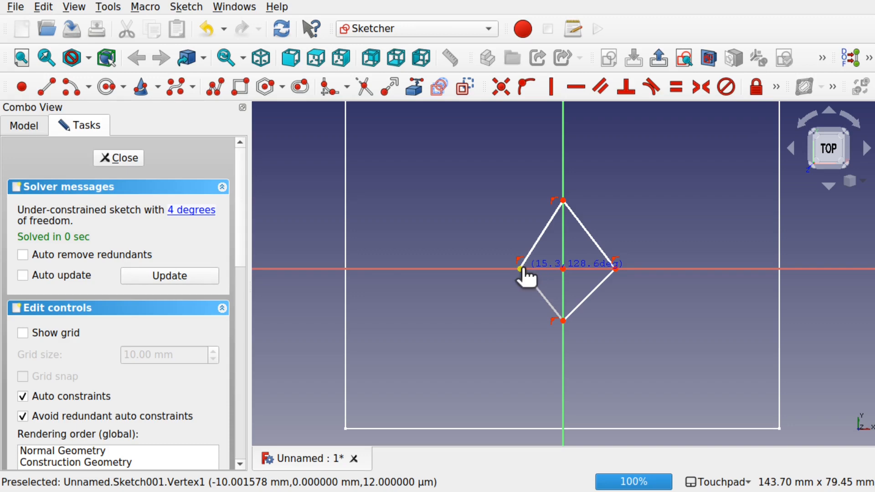
pyautogui.rightClick(483, 328)
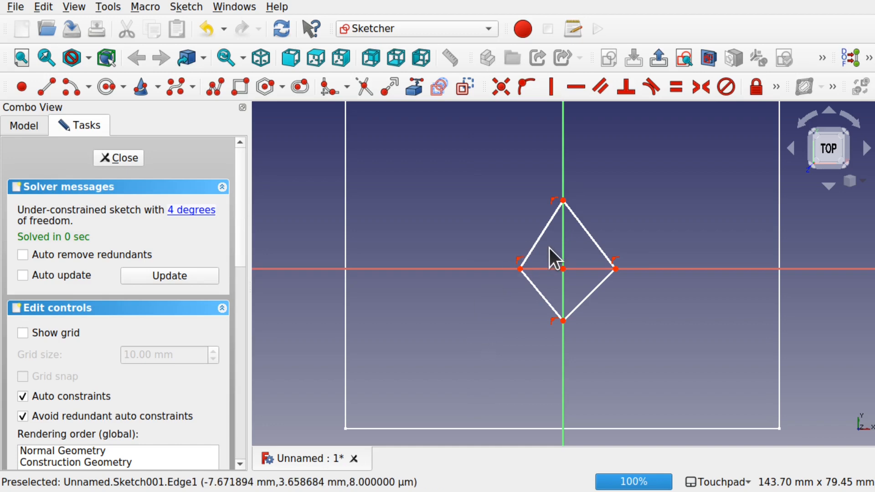
# Constrain the horizontal distance between the diamond's left and right corners to 10 mm
pyautogui.click(521, 270)
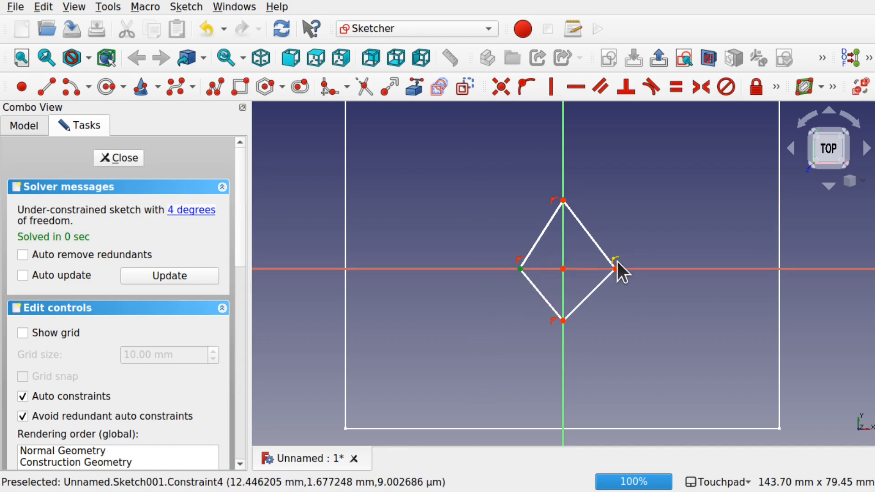
pyautogui.click(776, 88)
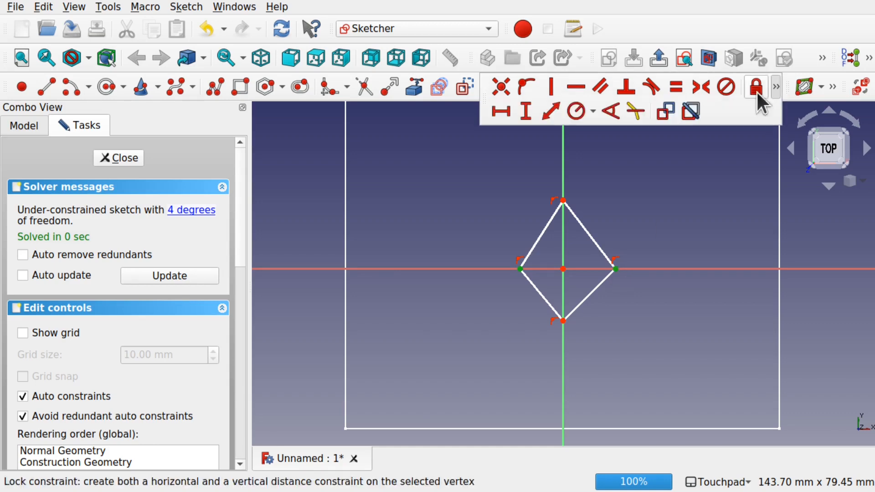
pyautogui.click(501, 112)
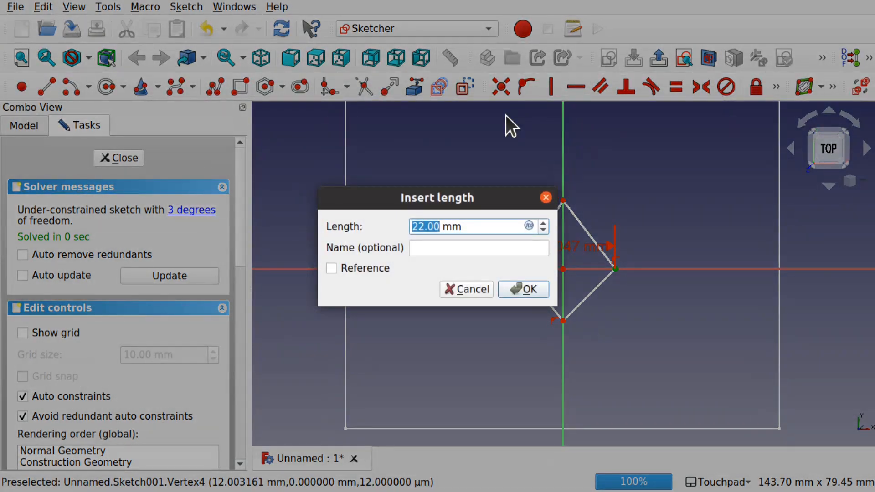
pyautogui.write('10')
pyautogui.press('Return')
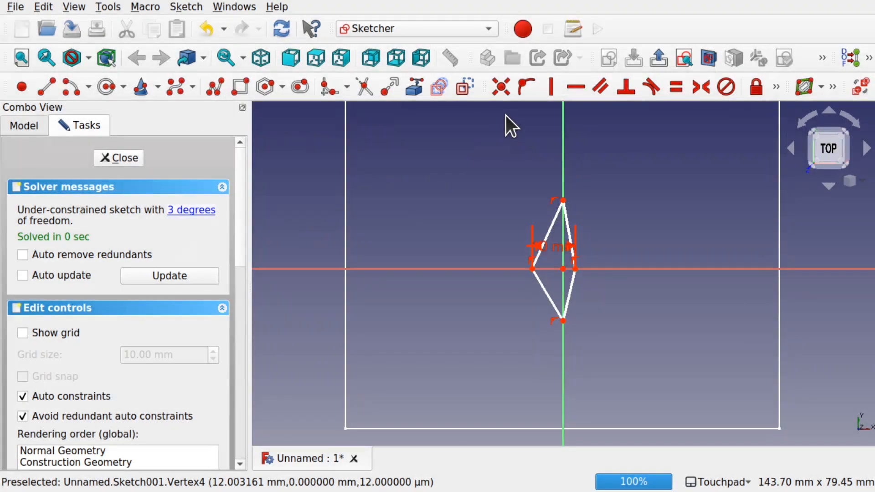
# Constrain the vertical distance between the diamond's top and bottom corners to 10 mm
pyautogui.click(564, 320)
pyautogui.click(563, 200)
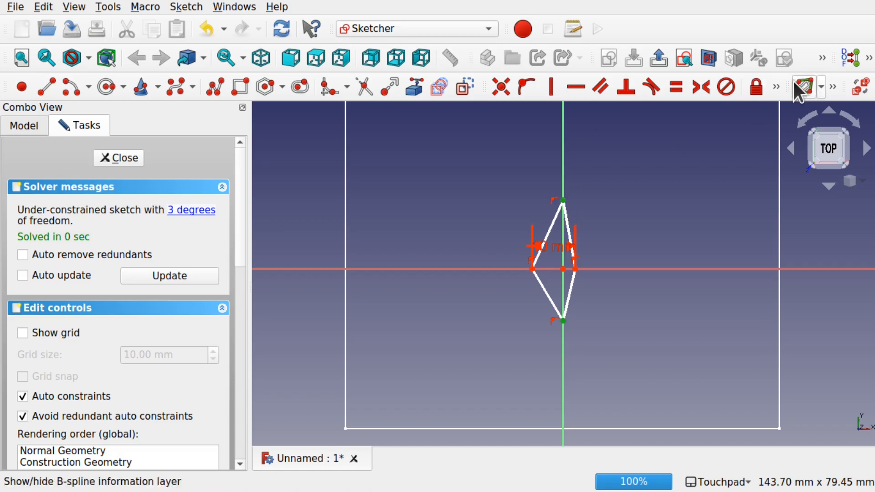
pyautogui.click(775, 88)
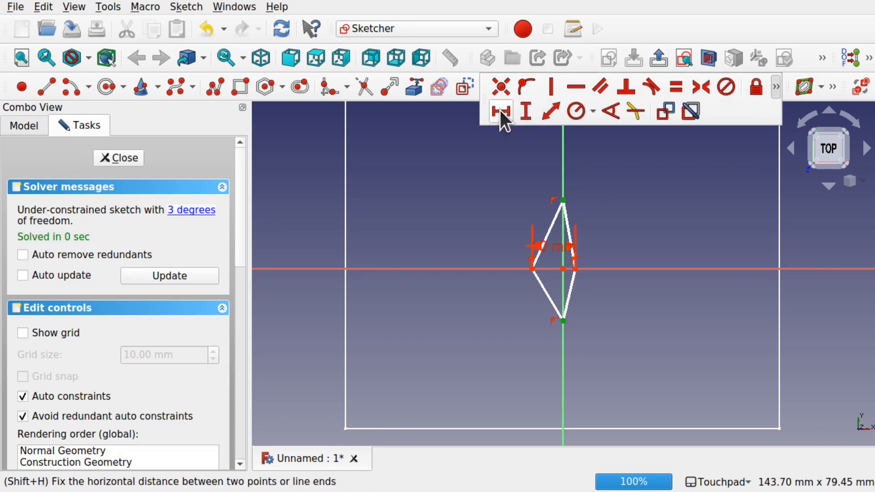
pyautogui.click(527, 111)
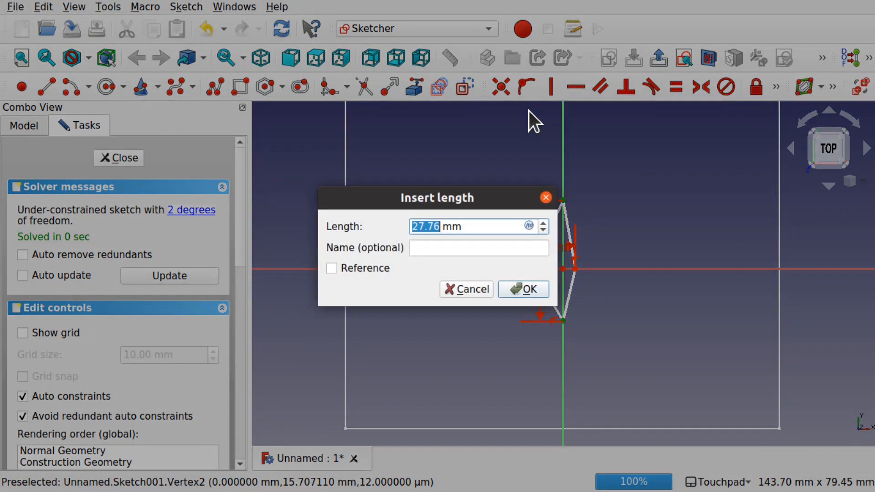
pyautogui.write('10')
pyautogui.press('Return')
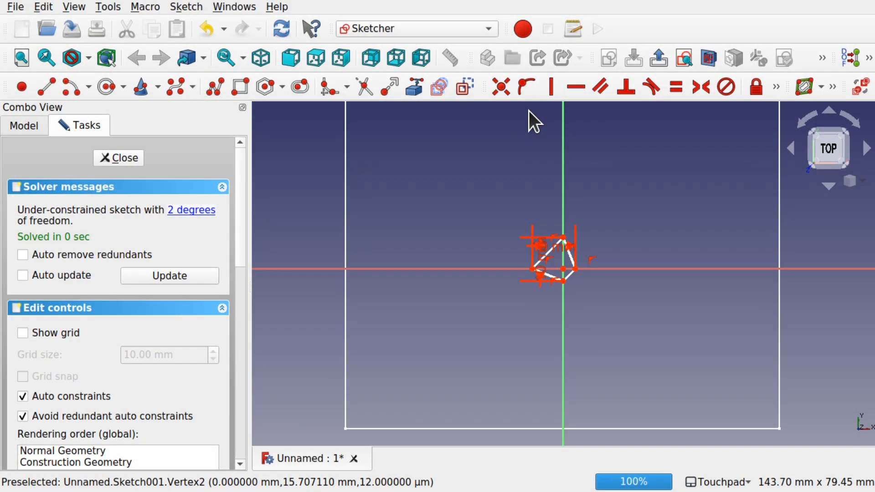
# Apply a symmetric constraint to the diamond's left and right corners about the origin
pyautogui.scroll(5, 573, 272)
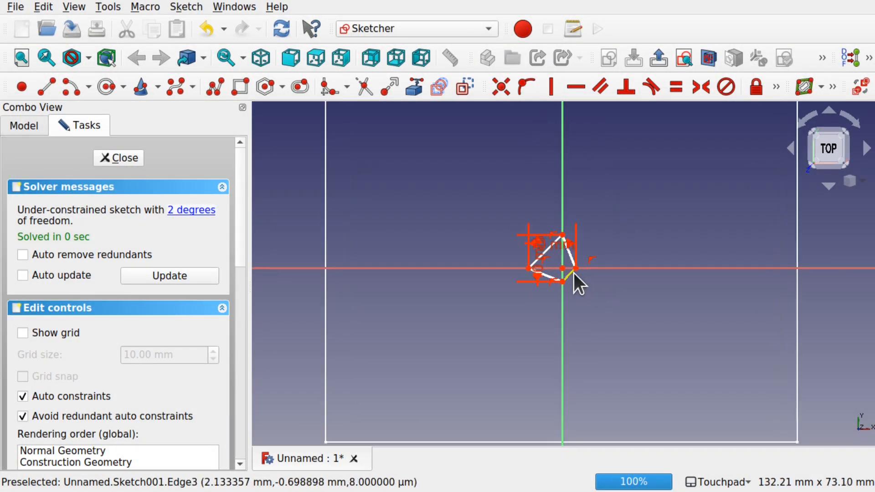
pyautogui.scroll(1, 573, 272)
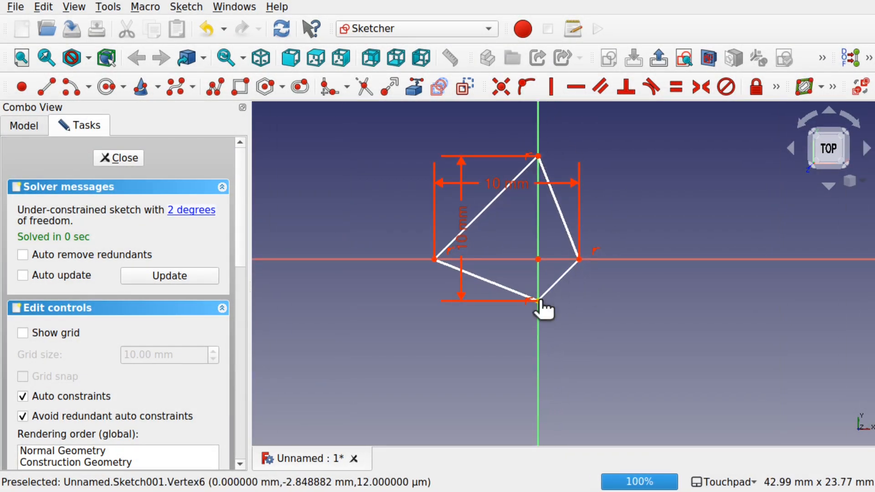
pyautogui.moveTo(539, 300); pyautogui.dragTo(540, 308)
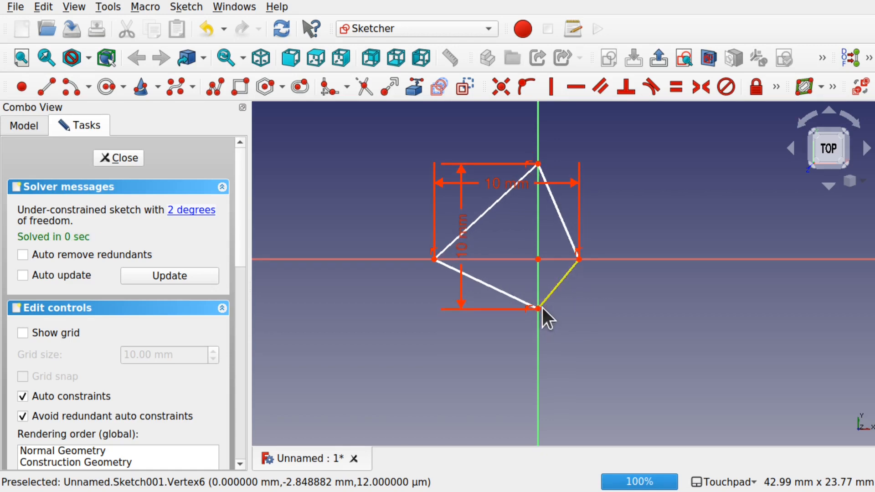
pyautogui.click(433, 259)
pyautogui.click(579, 259)
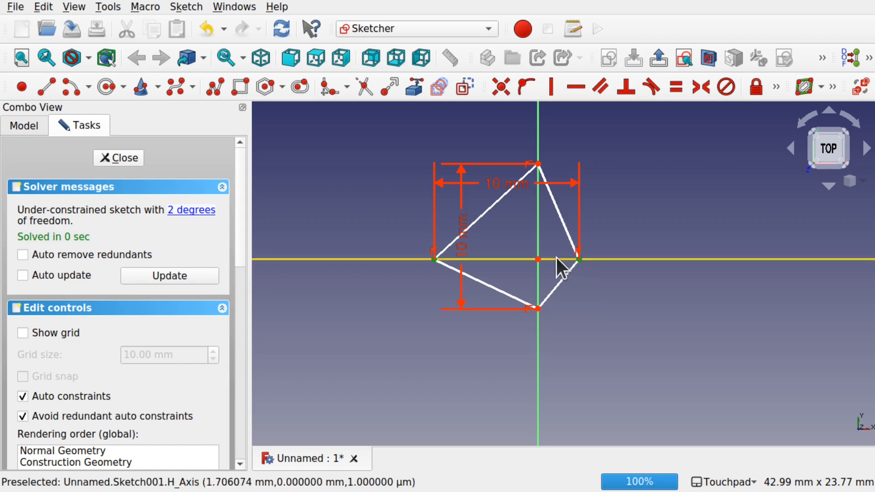
pyautogui.click(541, 258)
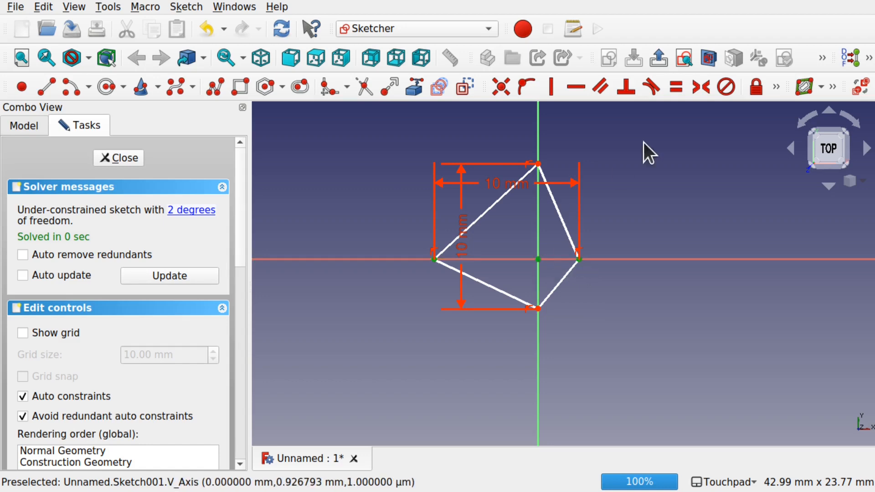
pyautogui.click(696, 86)
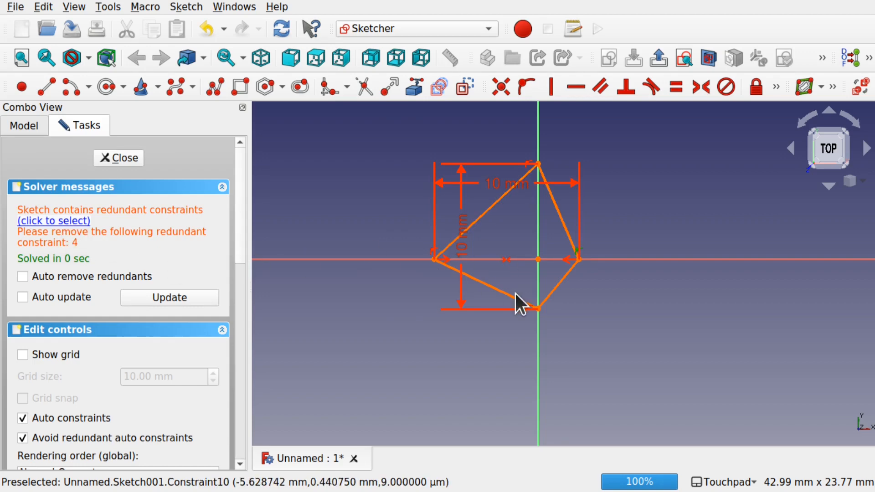
# Delete the redundant point-on-axis constraint at the diamond's right corner
pyautogui.scroll(5, 581, 257)
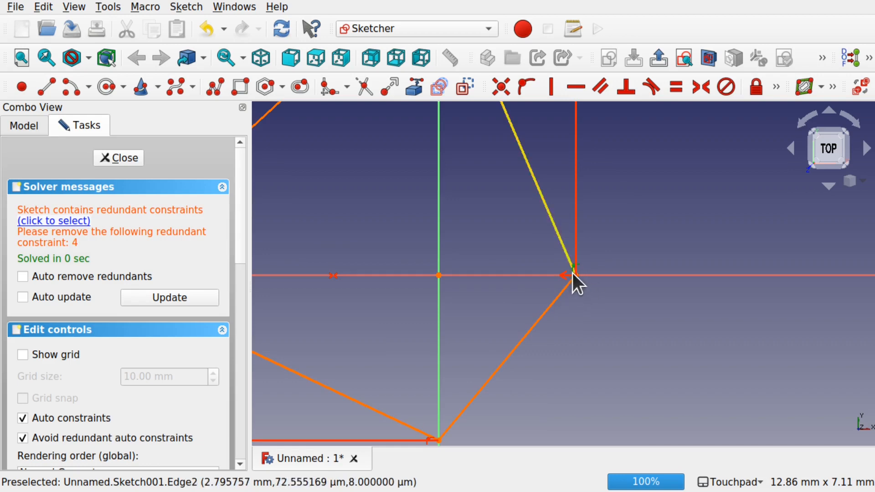
pyautogui.scroll(-4, 580, 307)
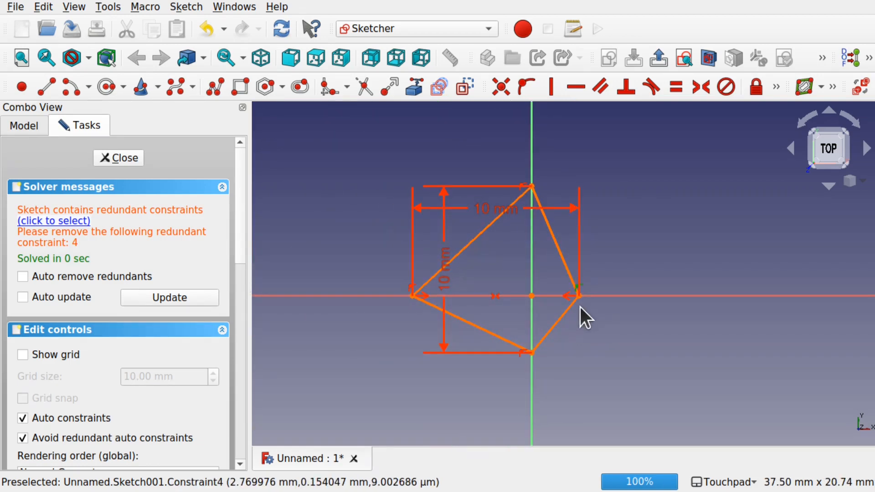
pyautogui.press('Delete')
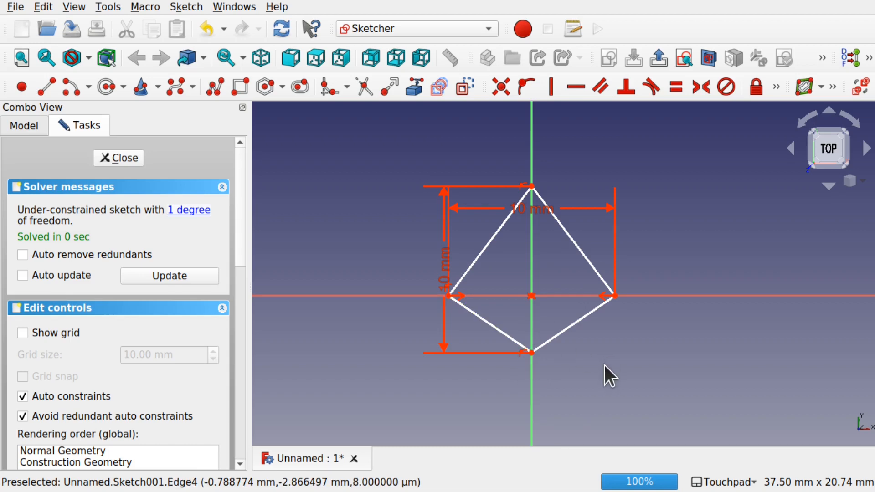
# Apply a symmetric constraint to the diamond's top and bottom corners about the origin
pyautogui.click(531, 353)
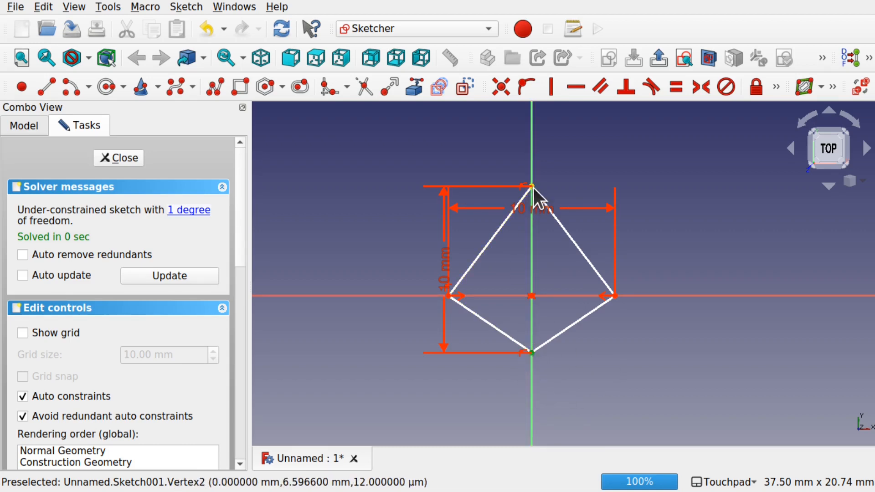
pyautogui.click(532, 186)
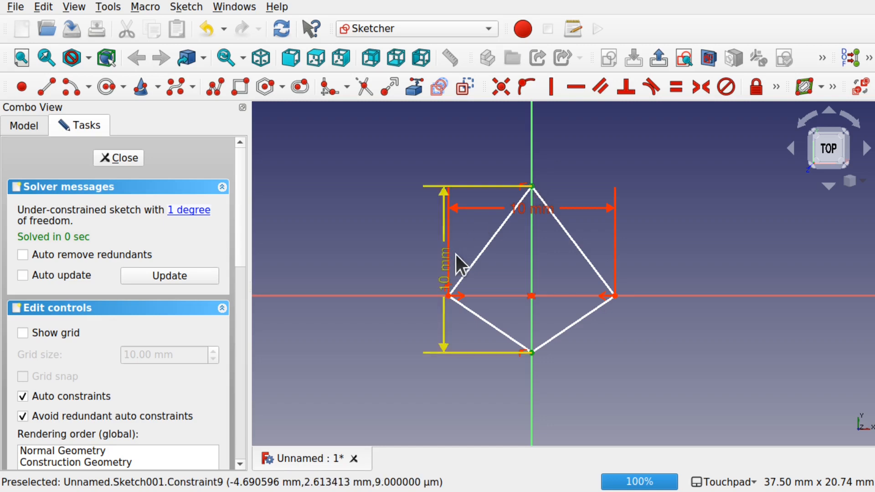
pyautogui.click(531, 296)
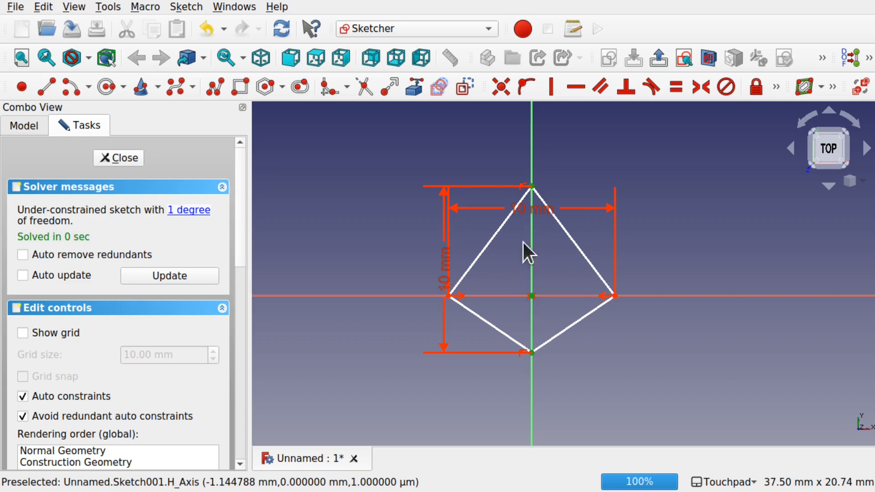
pyautogui.click(701, 92)
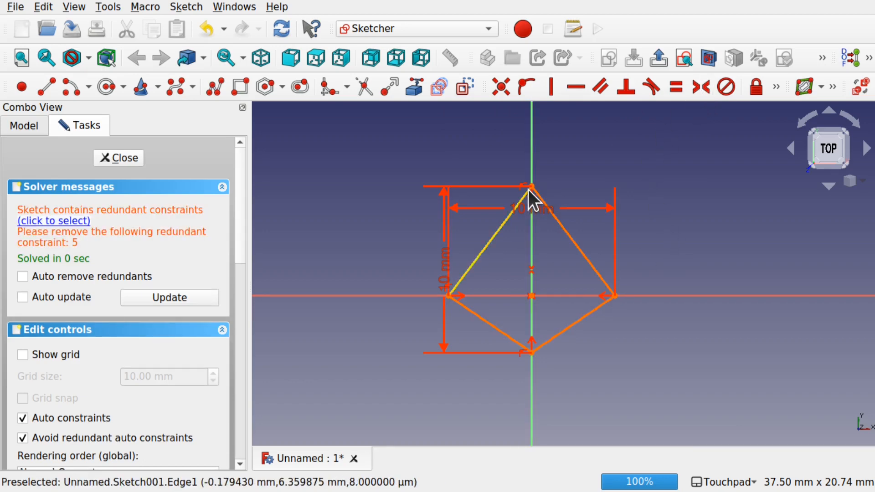
# Delete the redundant point-on-axis constraint at the diamond's bottom corner
pyautogui.scroll(5, 529, 189)
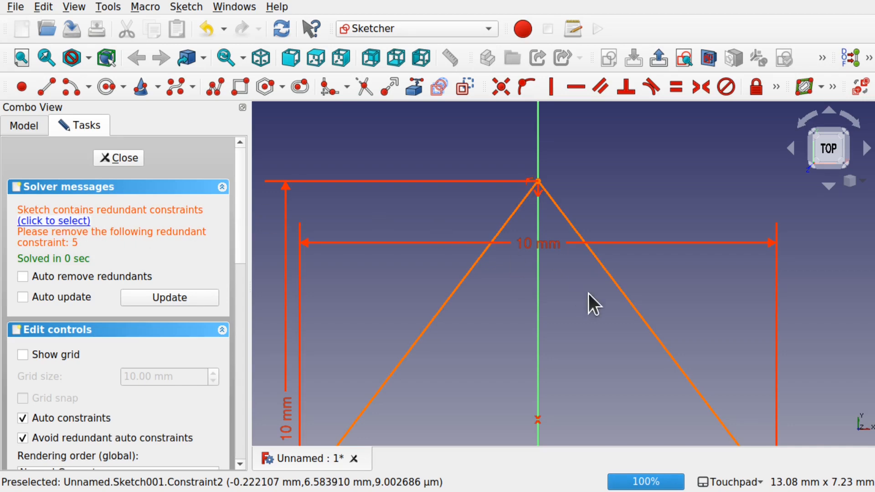
pyautogui.scroll(-5, 588, 293)
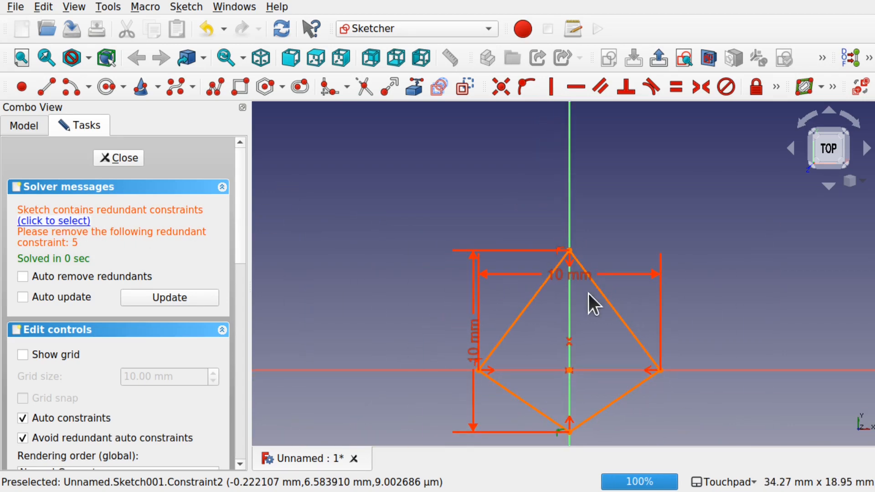
pyautogui.scroll(5, 552, 440)
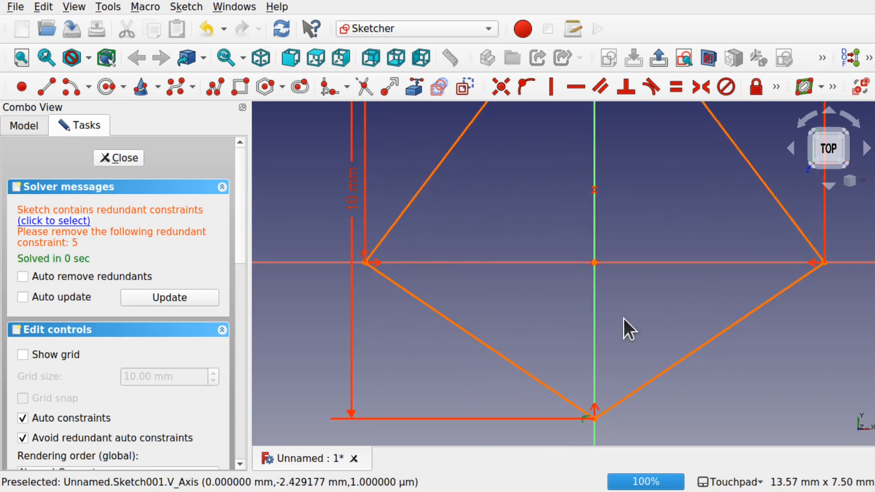
pyautogui.scroll(-3, 623, 318)
pyautogui.press('Delete')
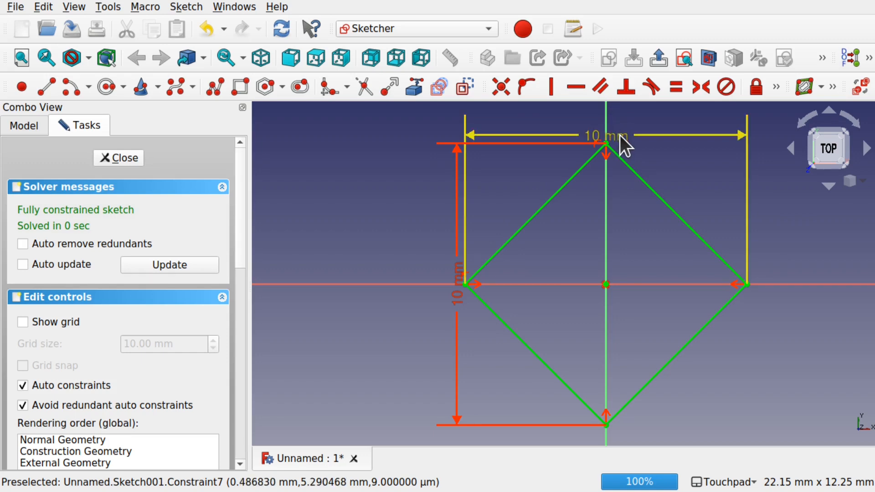
# Move the diamond's horizontal dimension slightly higher above its top corner and close the sketch
pyautogui.moveTo(620, 135)
pyautogui.mouseDown()
pyautogui.moveTo(624, 113)
pyautogui.moveTo(619, 124)
pyautogui.mouseUp()
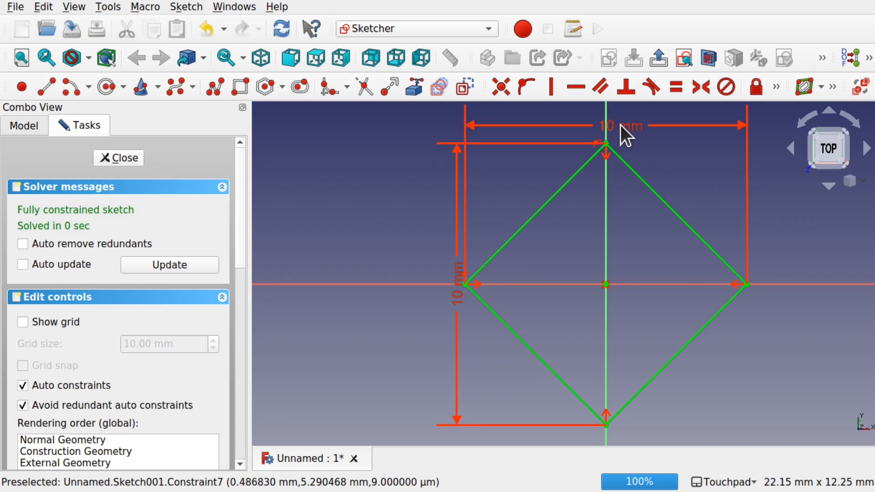
pyautogui.click(119, 157)
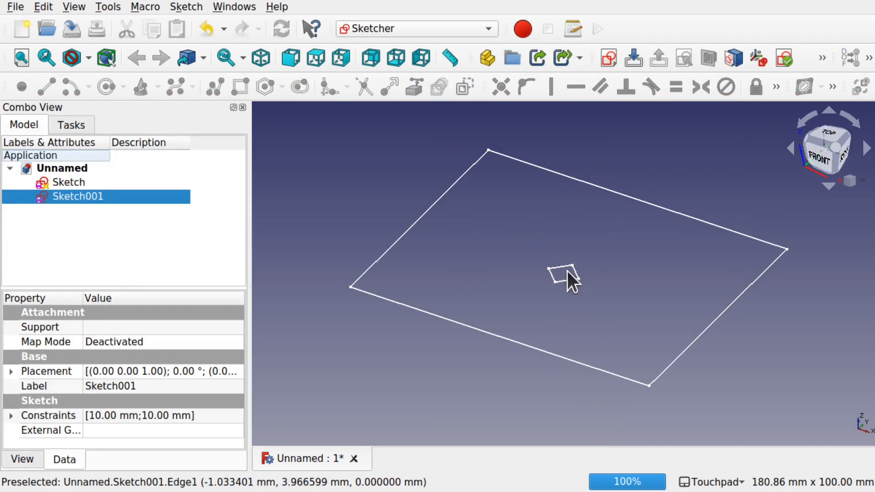
# Switch to the Part workbench and extrude the diamond sketch 4 mm along its normal
pyautogui.click(417, 25)
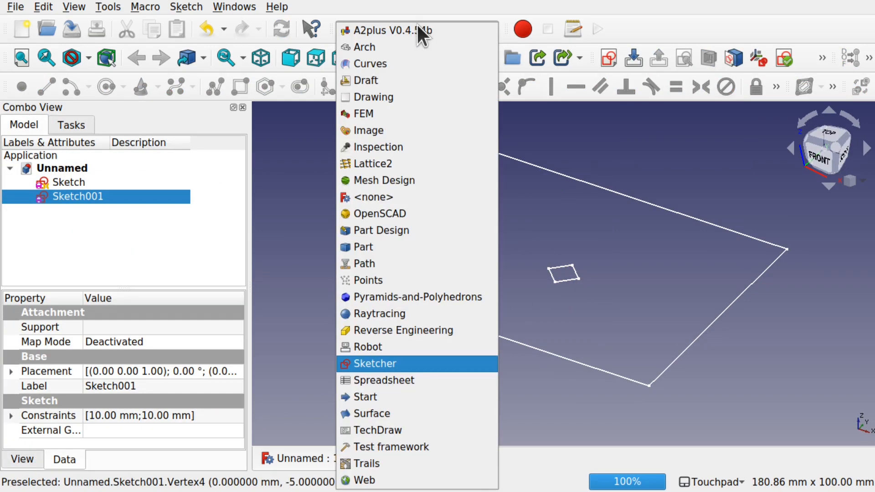
pyautogui.click(382, 247)
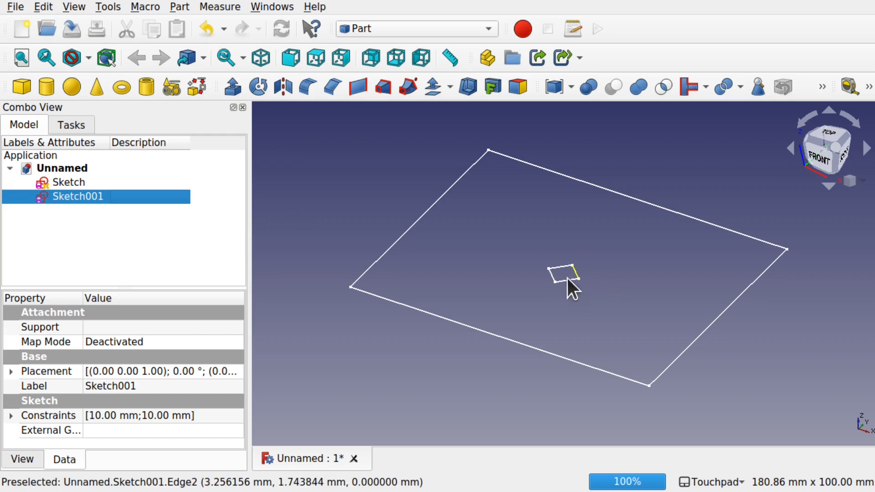
pyautogui.click(338, 218)
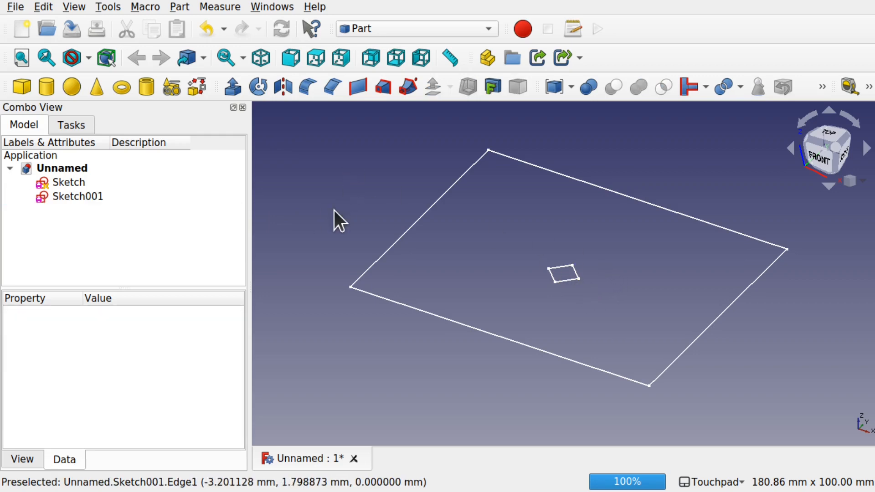
pyautogui.click(75, 197)
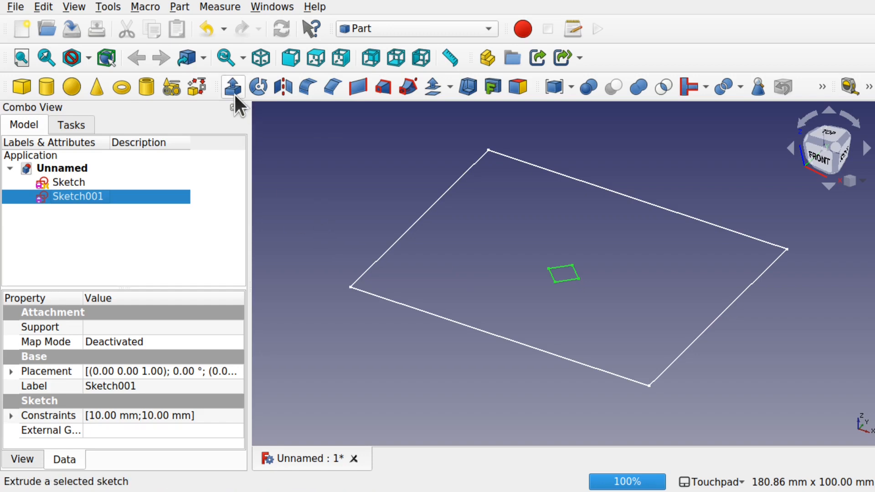
pyautogui.click(180, 7)
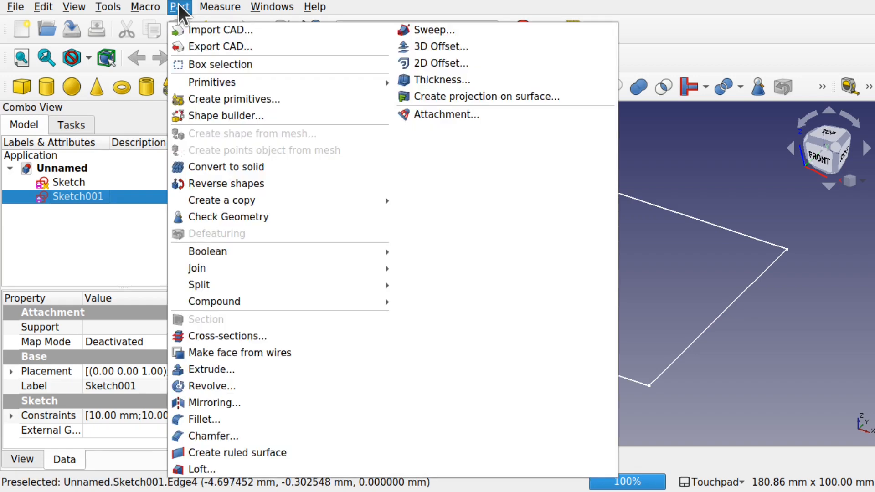
pyautogui.click(261, 367)
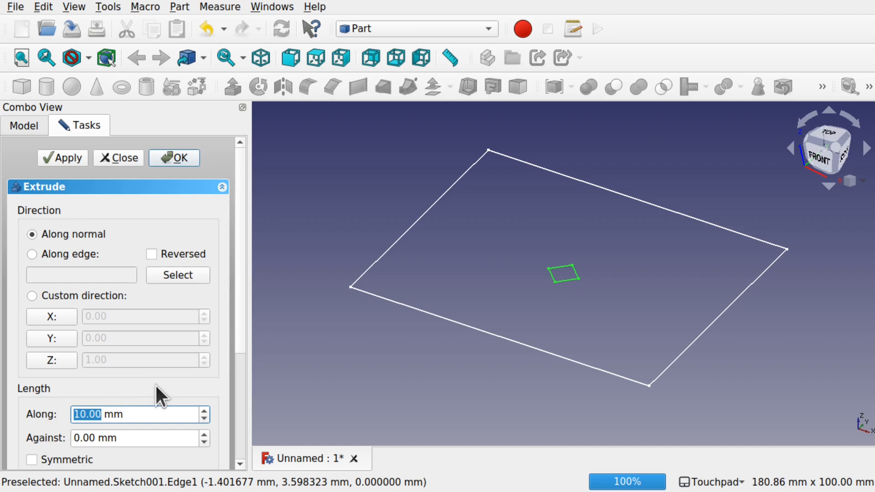
pyautogui.write('4')
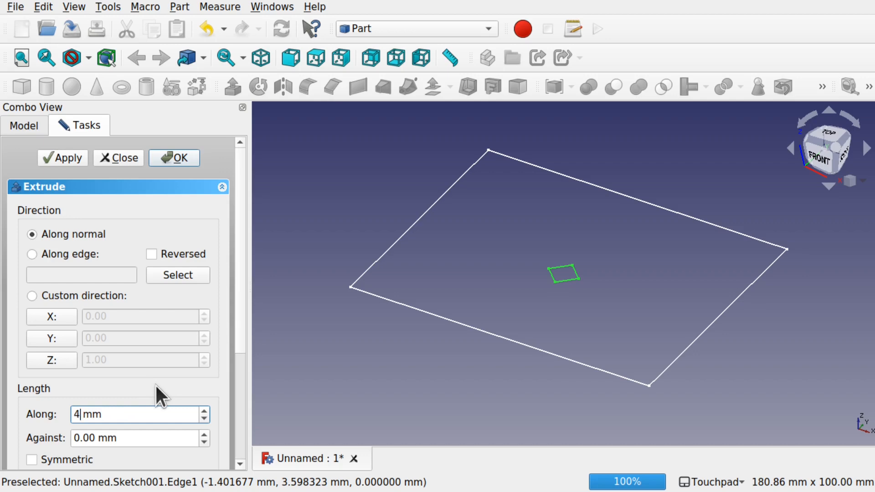
pyautogui.click(179, 154)
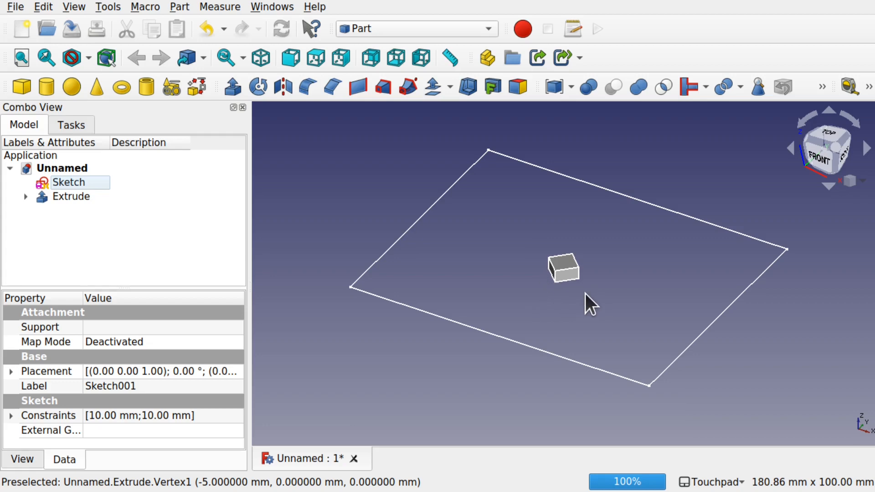
# Examine the extruded diamond block up close with nothing selected
pyautogui.scroll(5, 564, 274)
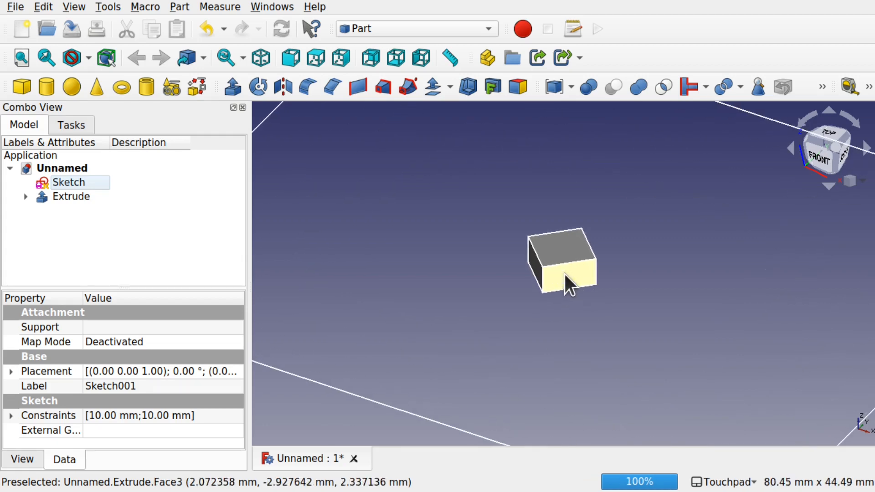
pyautogui.scroll(-1, 564, 274)
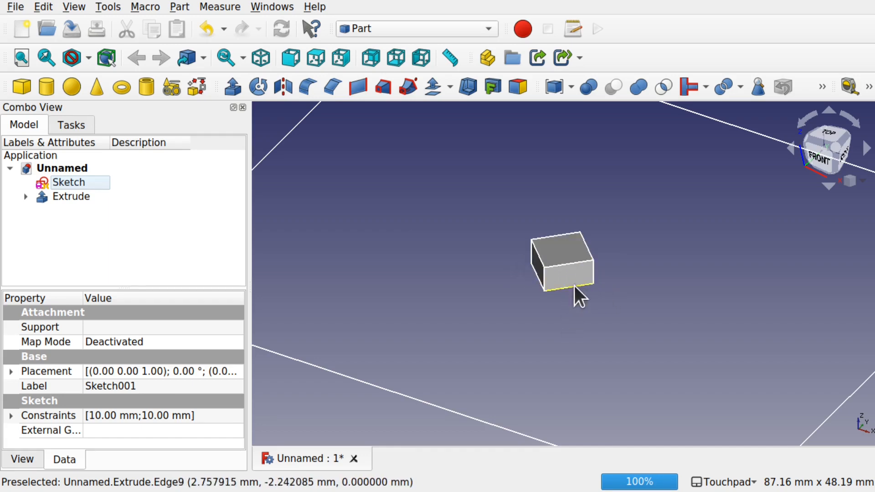
pyautogui.scroll(3, 575, 285)
pyautogui.scroll(5, 576, 285)
pyautogui.scroll(-1, 575, 285)
pyautogui.scroll(1, 576, 285)
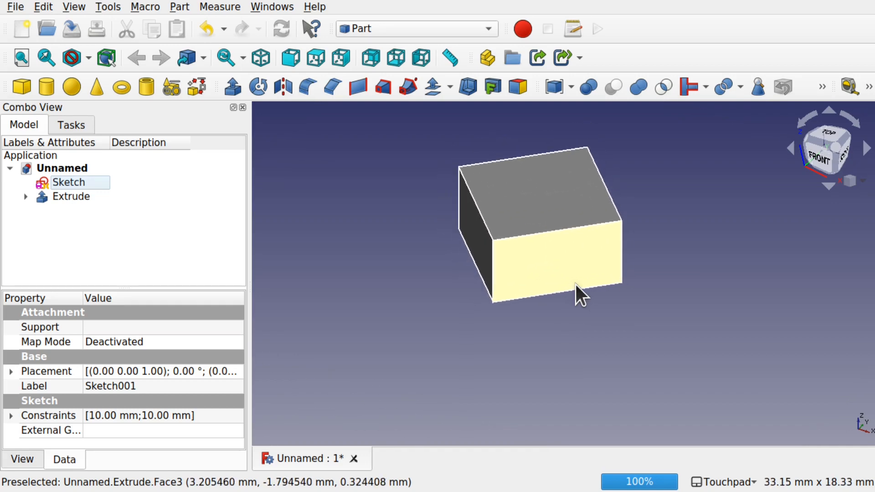
pyautogui.click(674, 215)
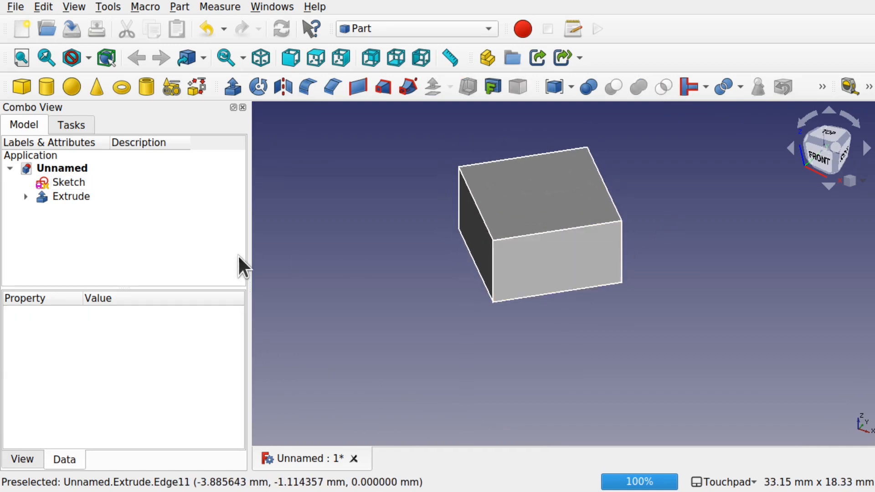
# Select the extruded diamond block and enlarge its property list so the taper settings and full property names are readable
pyautogui.click(75, 195)
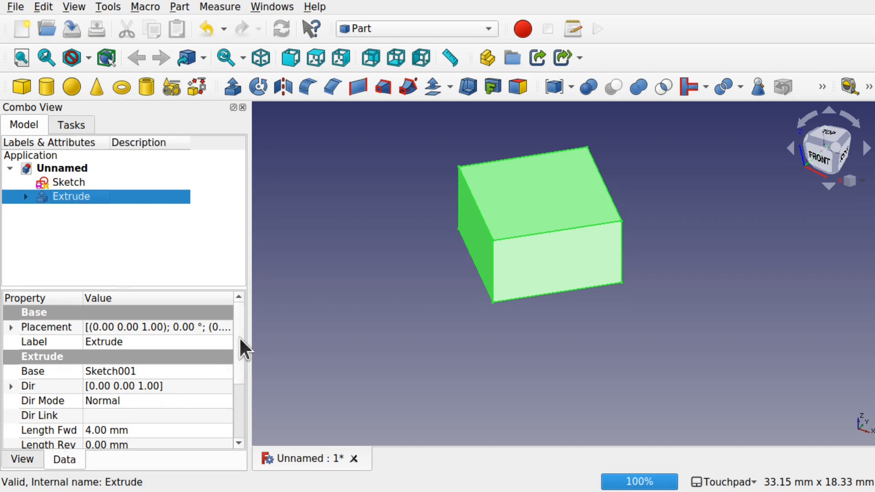
pyautogui.scroll(-2, 240, 350)
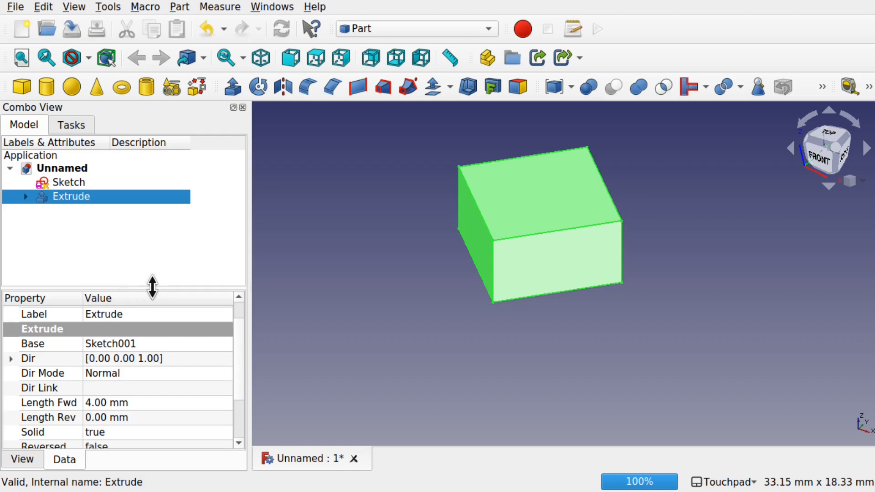
pyautogui.moveTo(152, 287); pyautogui.dragTo(148, 237)
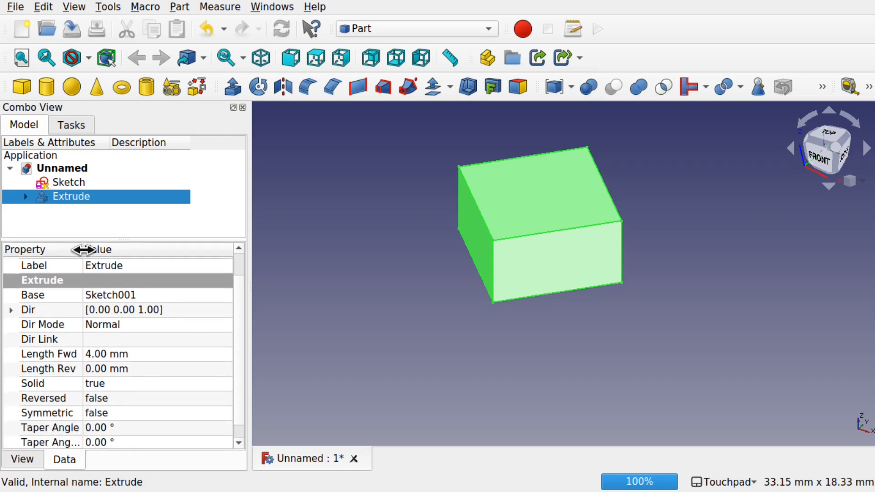
pyautogui.doubleClick(83, 249)
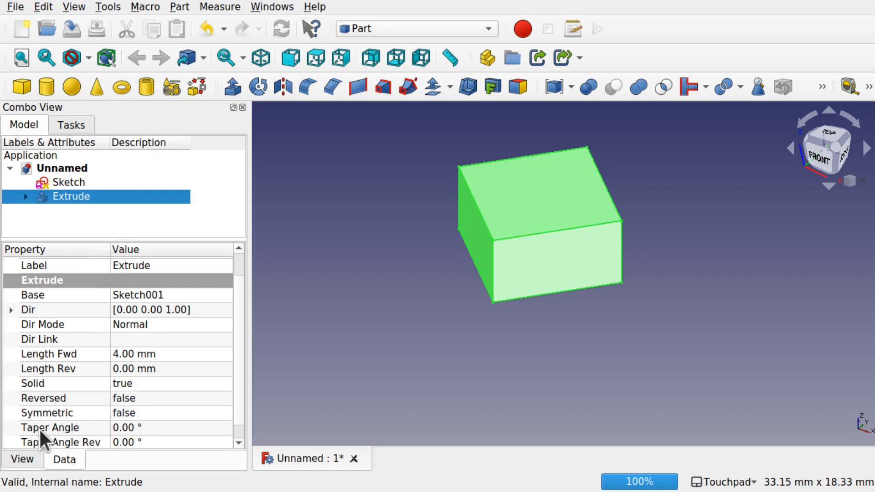
# Try the forward taper angle of the extrusion at 20° and at -20°
pyautogui.click(128, 428)
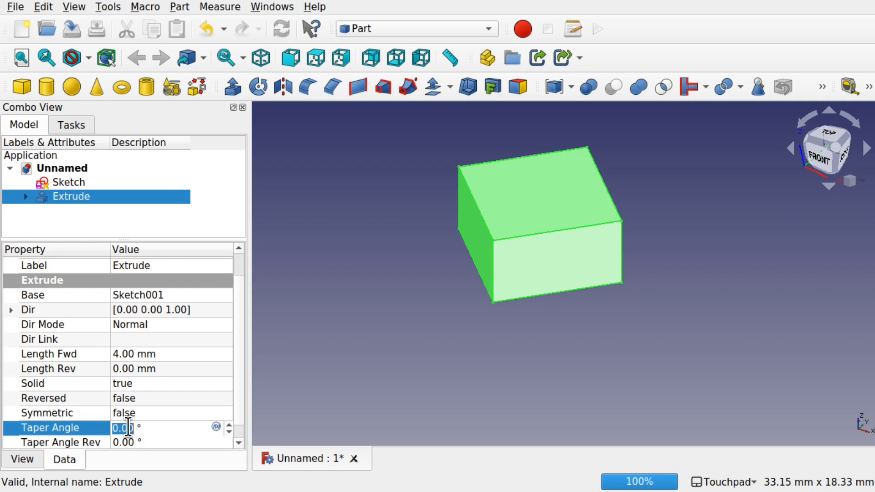
pyautogui.write('2')
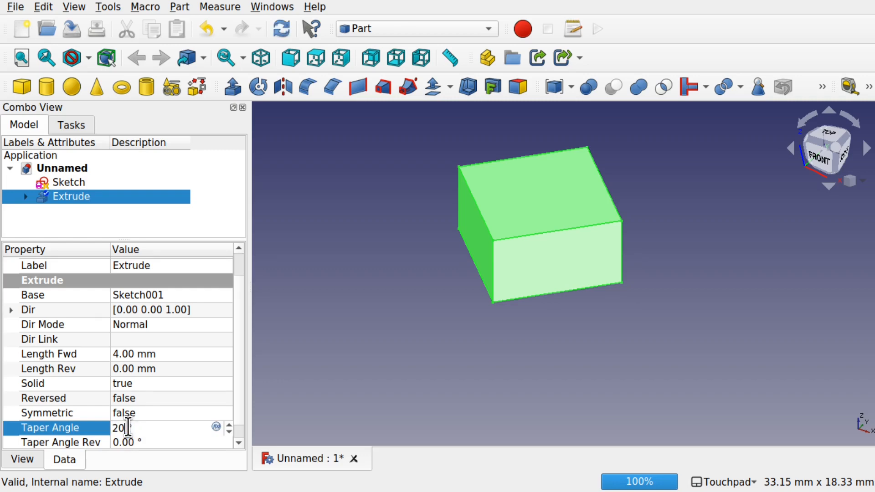
pyautogui.press('Return')
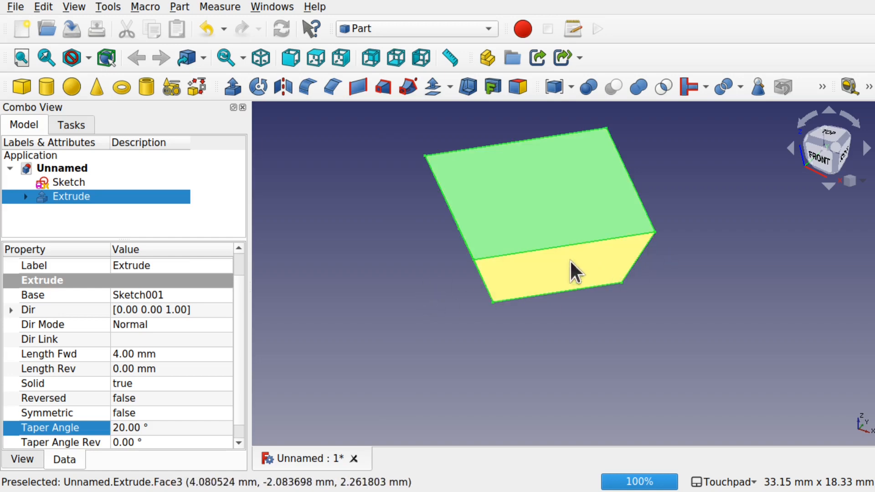
pyautogui.click(115, 430)
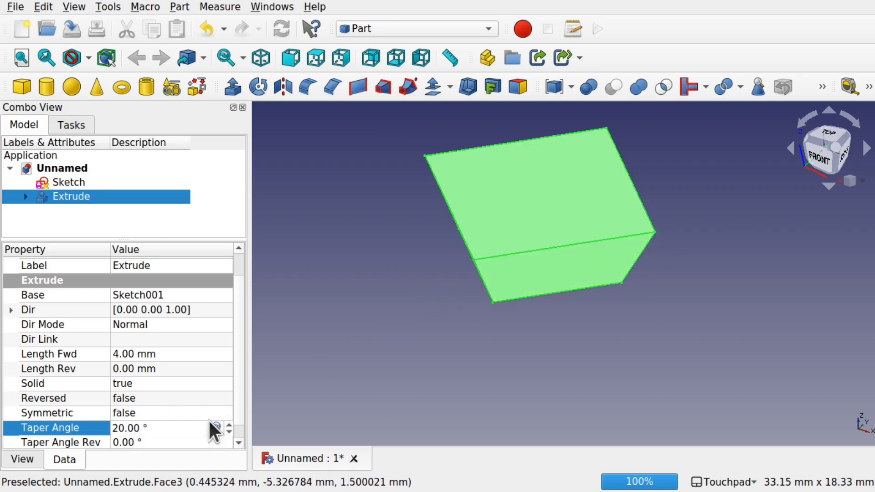
pyautogui.write('-')
pyautogui.press('Return')
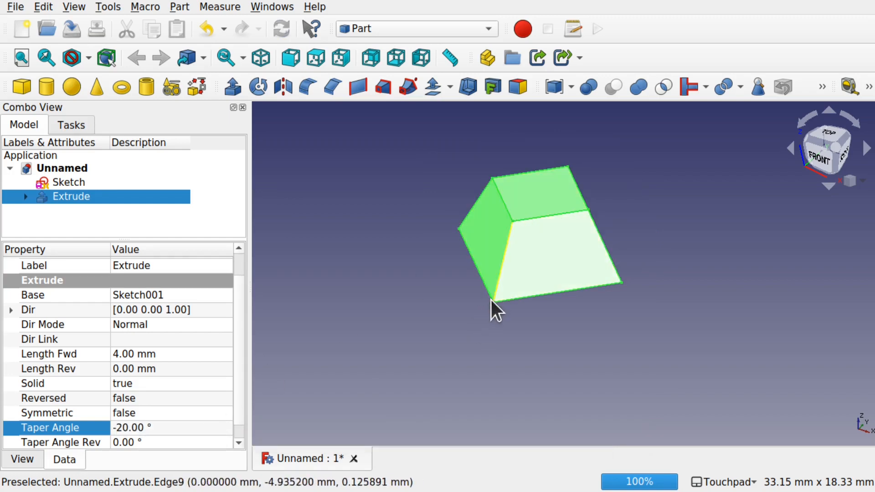
# Try a steeper inward taper of -40° on the extrusion
pyautogui.click(125, 428)
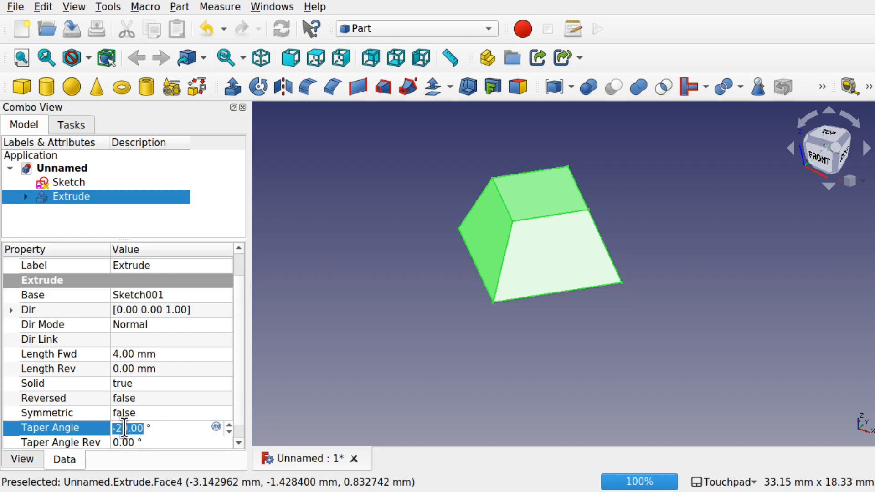
pyautogui.write('-4')
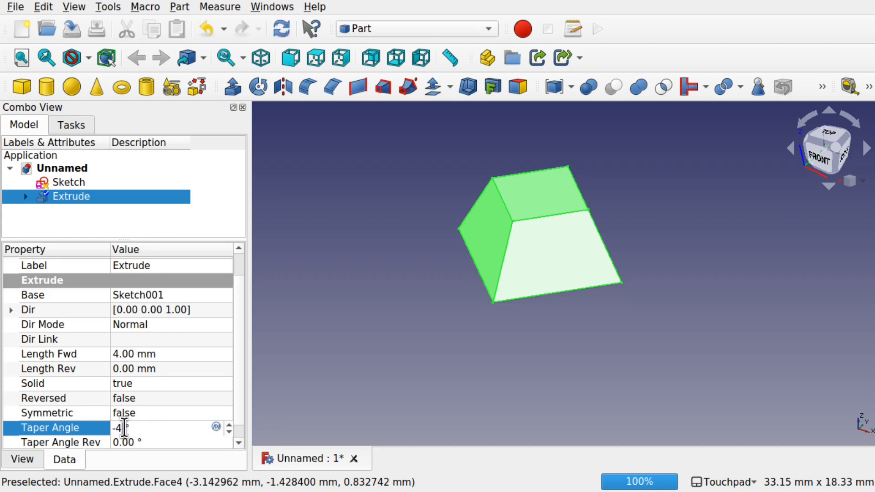
pyautogui.write('0')
pyautogui.press('Return')
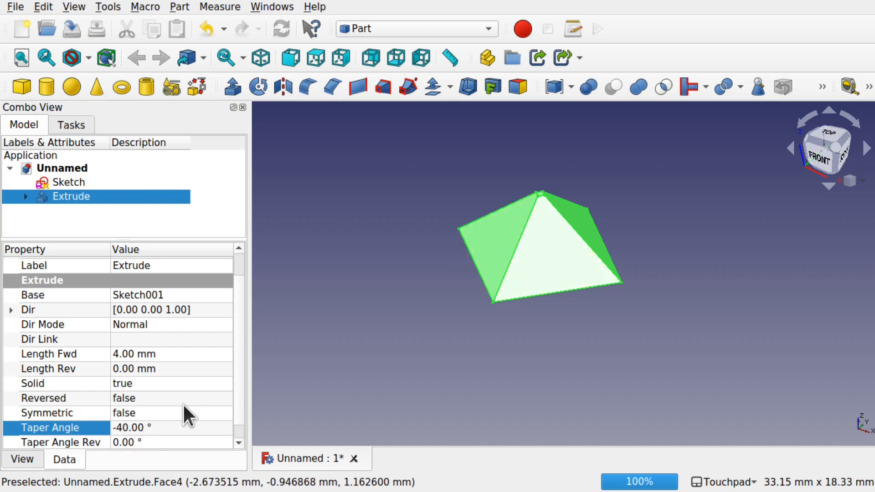
# Try a taper angle of -60° on the extrusion and check the feature's status
pyautogui.click(125, 429)
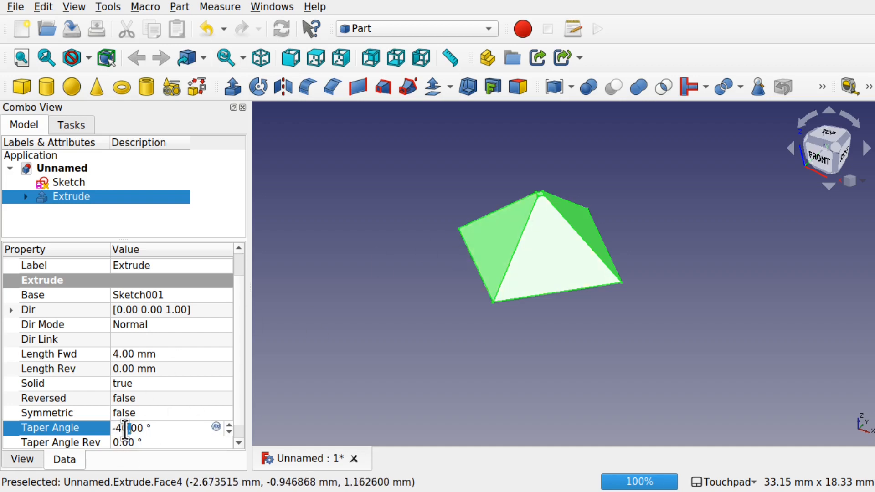
pyautogui.press('BackSpace')
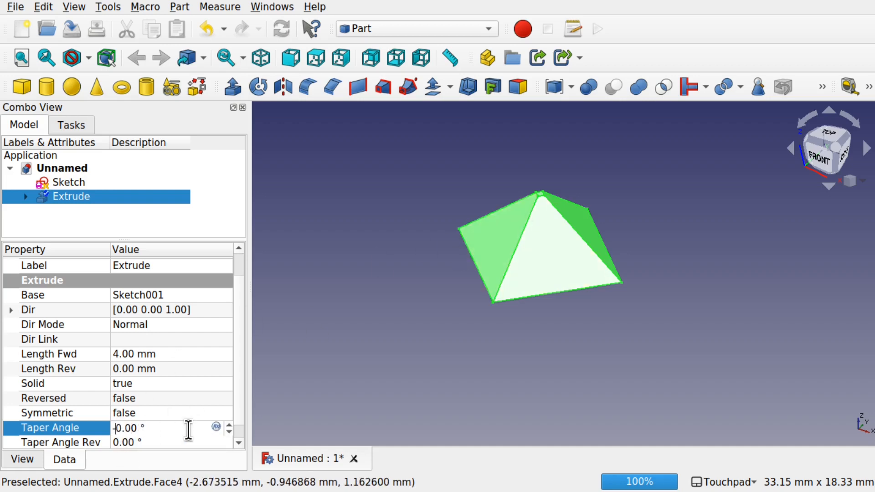
pyautogui.write('6')
pyautogui.press('Return')
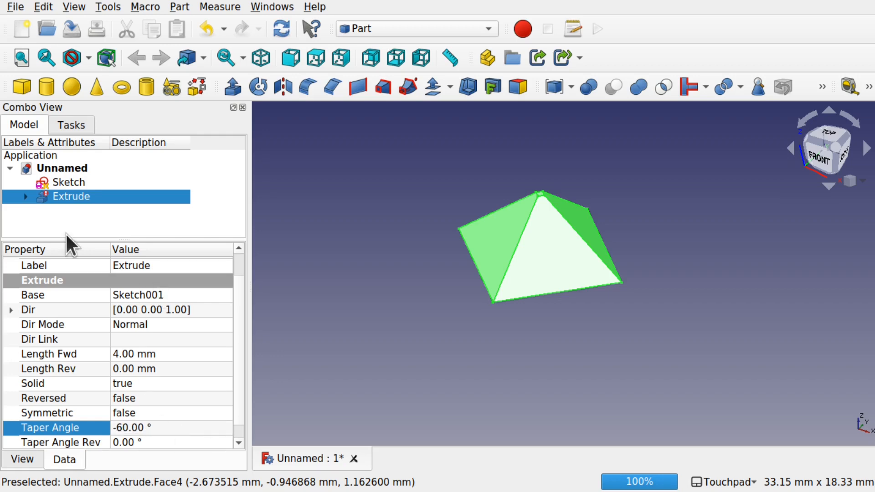
pyautogui.moveTo(47, 203)
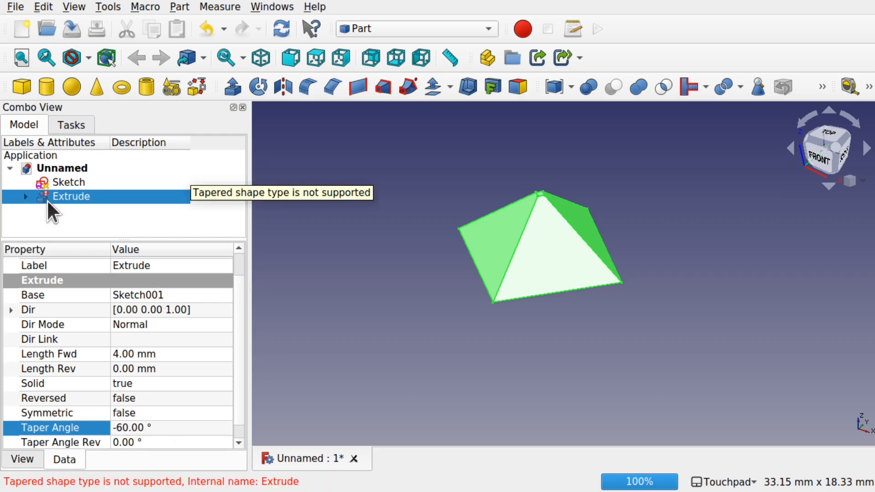
# Set the extrusion's forward taper angle to -30° and clear the selection
pyautogui.click(127, 427)
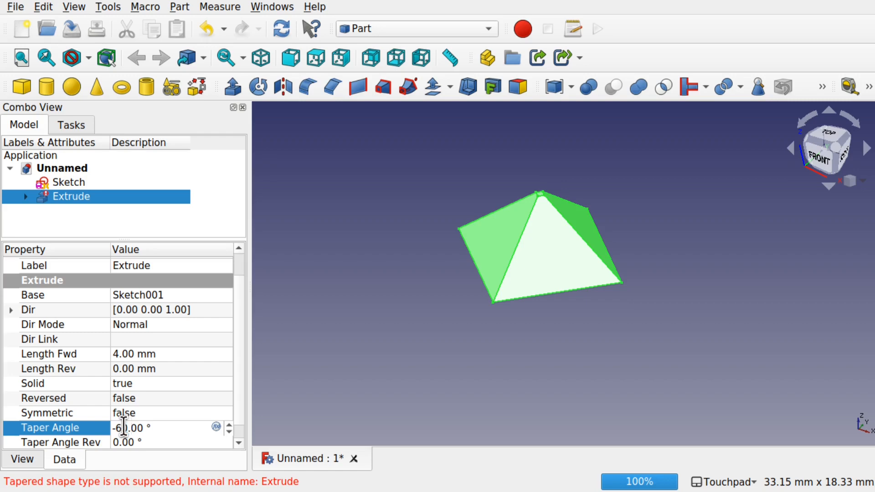
pyautogui.press('BackSpace')
pyautogui.write('3')
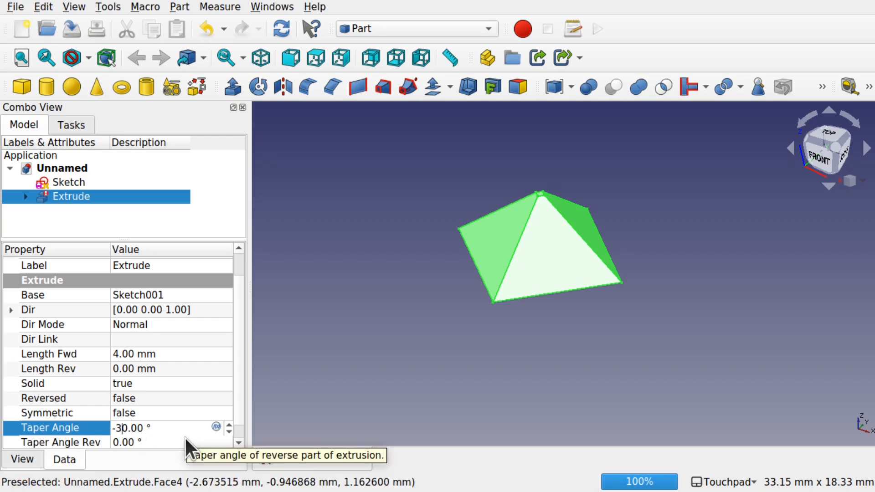
pyautogui.press('Return')
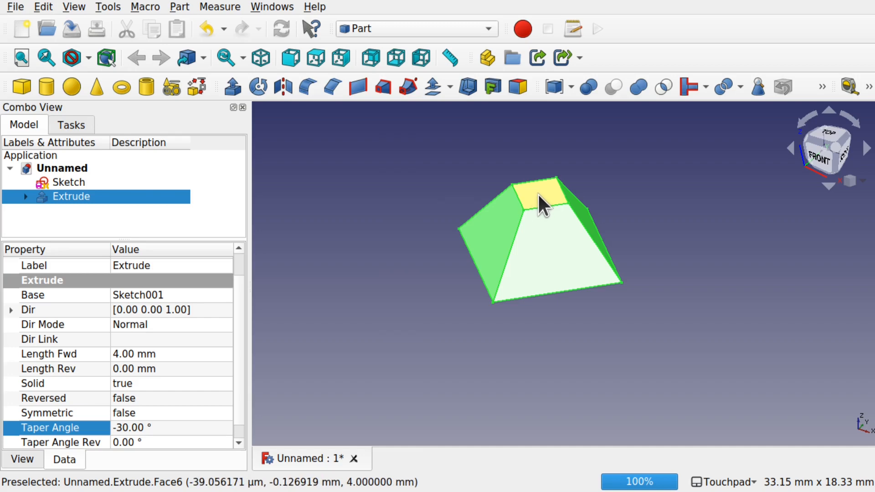
pyautogui.keyDown('alt'); pyautogui.moveTo(572, 183); pyautogui.dragTo(554, 205); pyautogui.keyUp('alt')
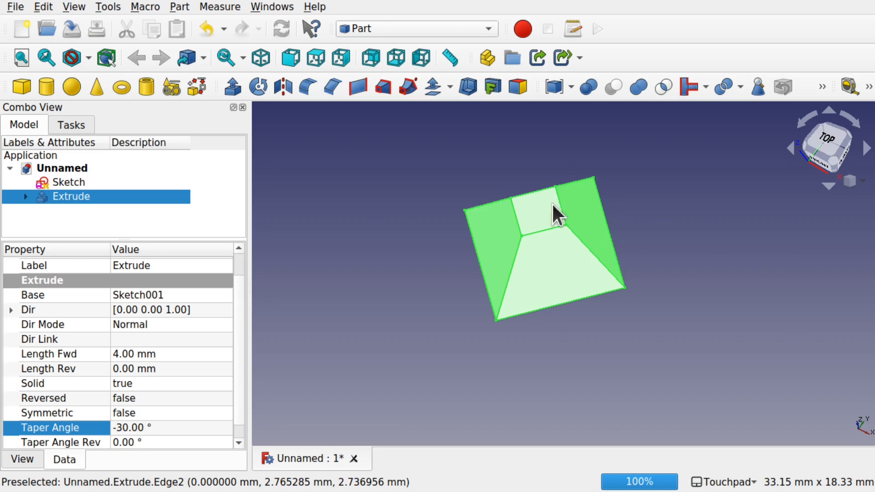
pyautogui.click(362, 224)
# Switch to the Lattice2 workbench
pyautogui.scroll(-5, 362, 224)
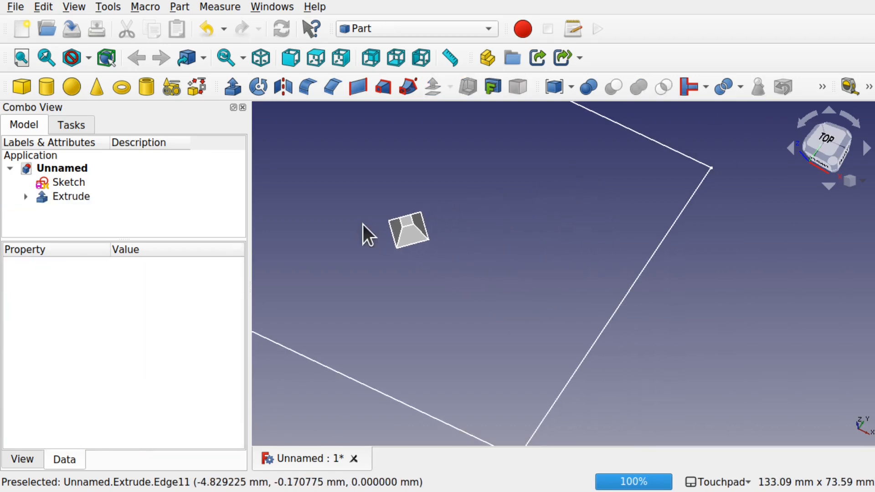
pyautogui.keyDown('shift'); pyautogui.moveTo(361, 224); pyautogui.dragTo(492, 286); pyautogui.keyUp('shift')
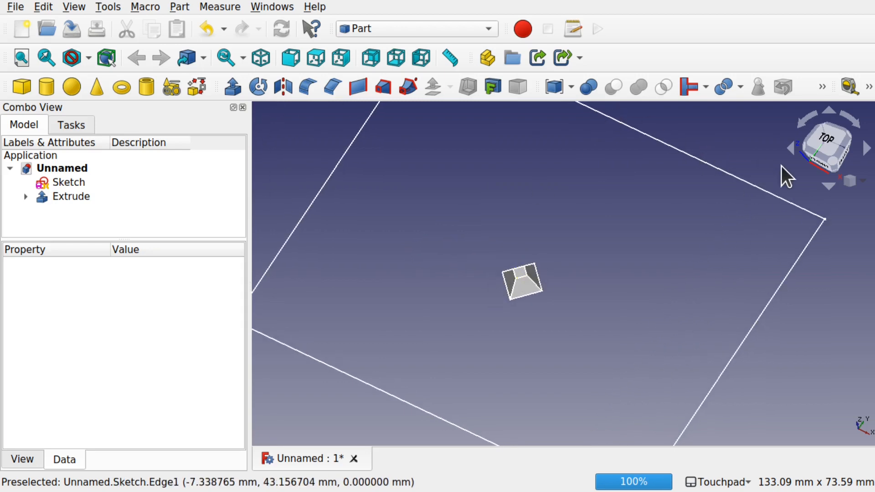
pyautogui.scroll(-5, 578, 214)
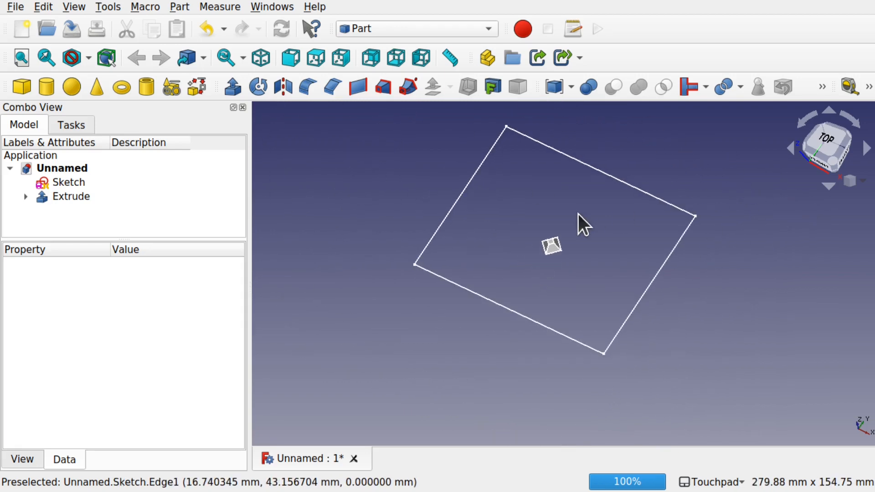
pyautogui.scroll(1, 578, 214)
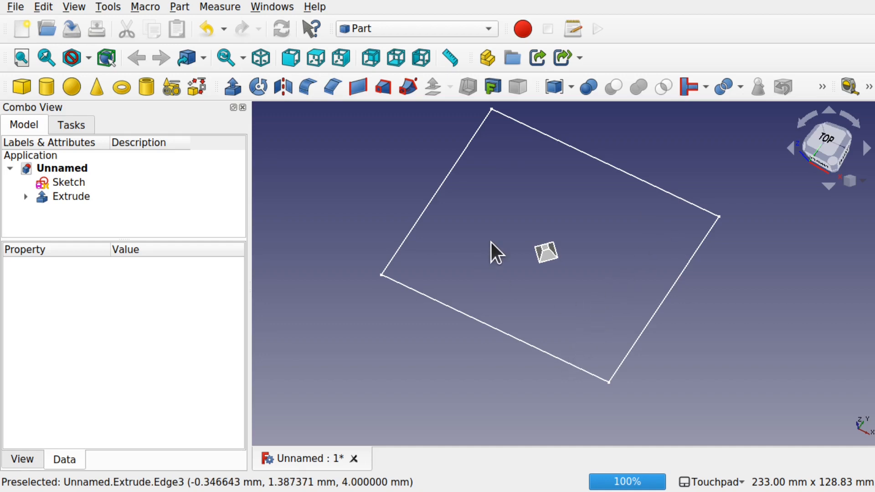
pyautogui.click(381, 23)
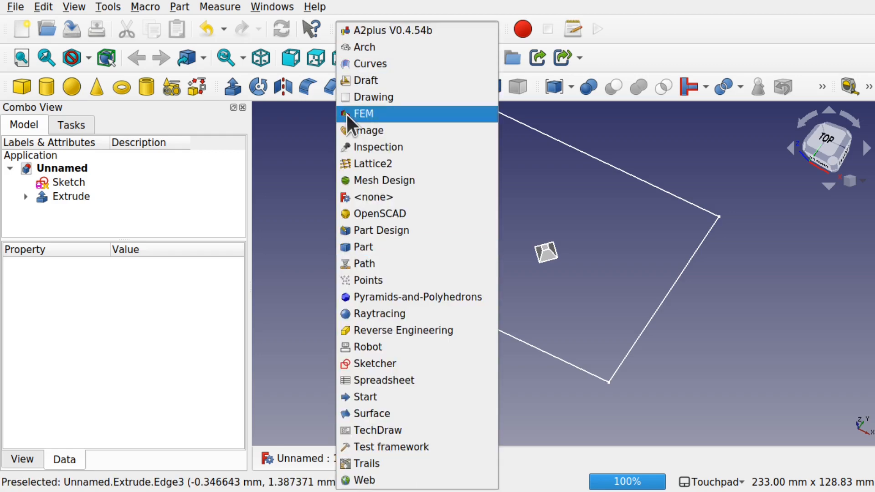
pyautogui.click(384, 164)
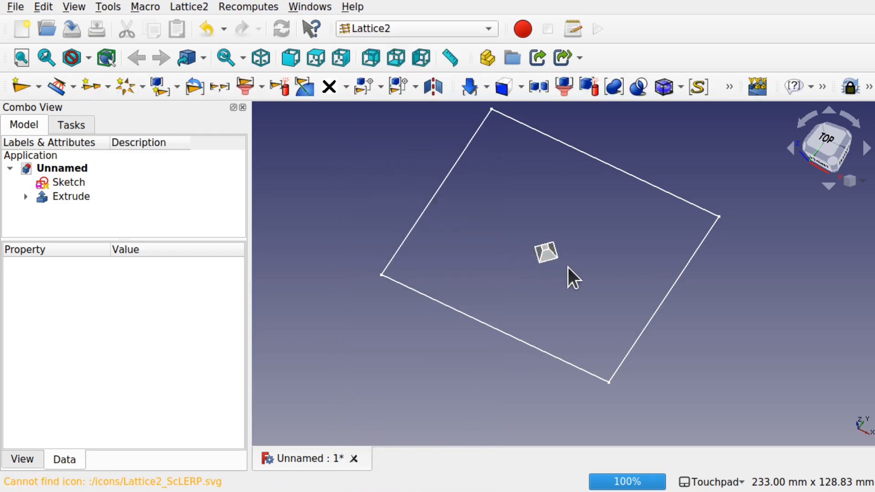
# Examine the tapered block from below, from the front and from above in relation to the base rectangle
pyautogui.scroll(3, 549, 262)
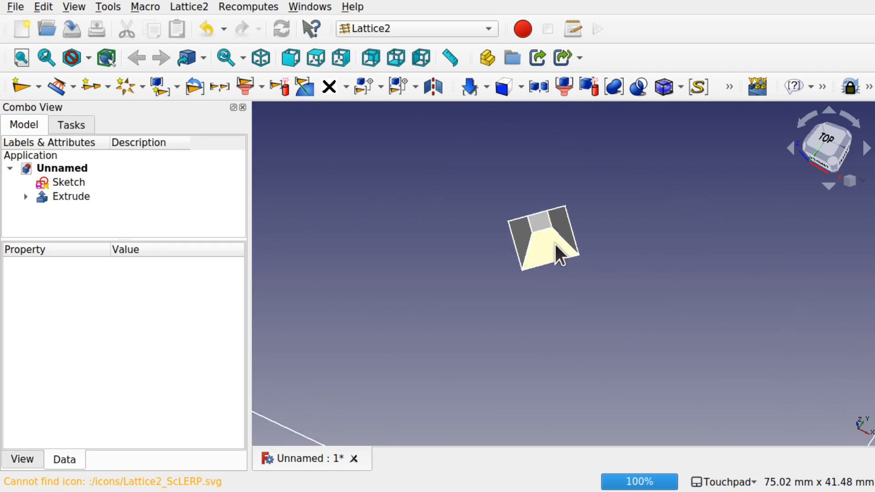
pyautogui.scroll(-4, 488, 259)
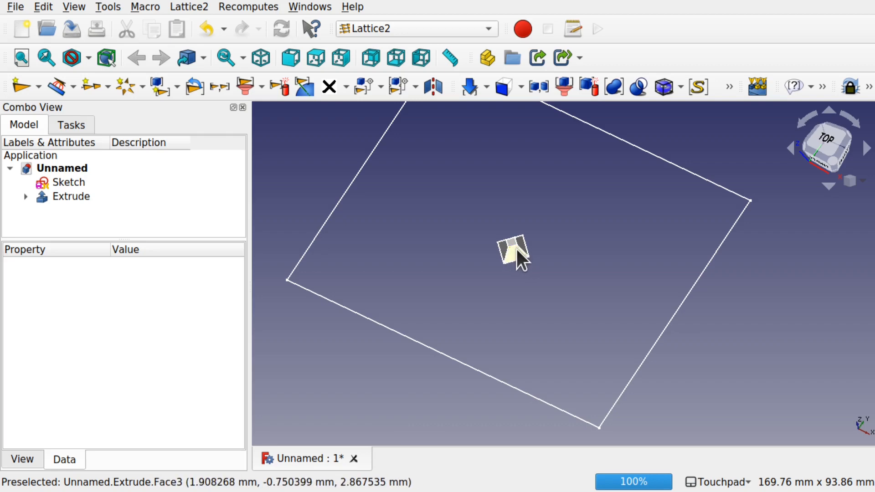
pyautogui.scroll(4, 518, 251)
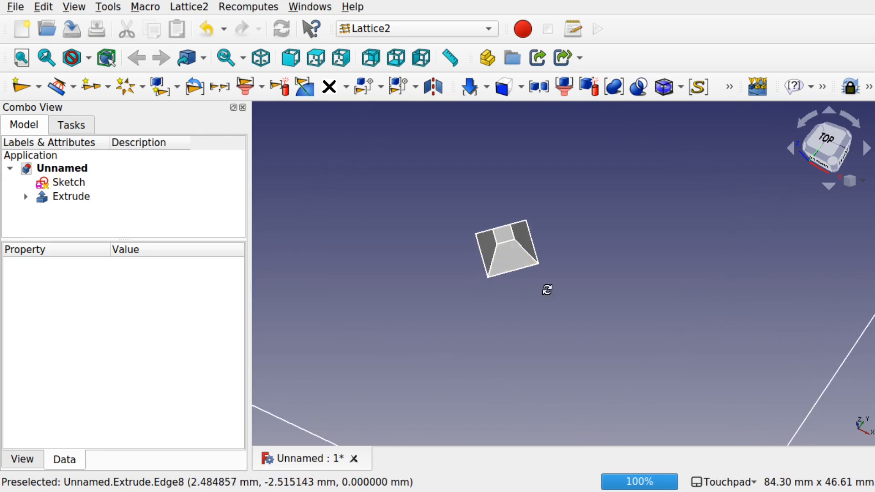
pyautogui.keyDown('alt'); pyautogui.moveTo(546, 289); pyautogui.dragTo(478, 119); pyautogui.keyUp('alt')
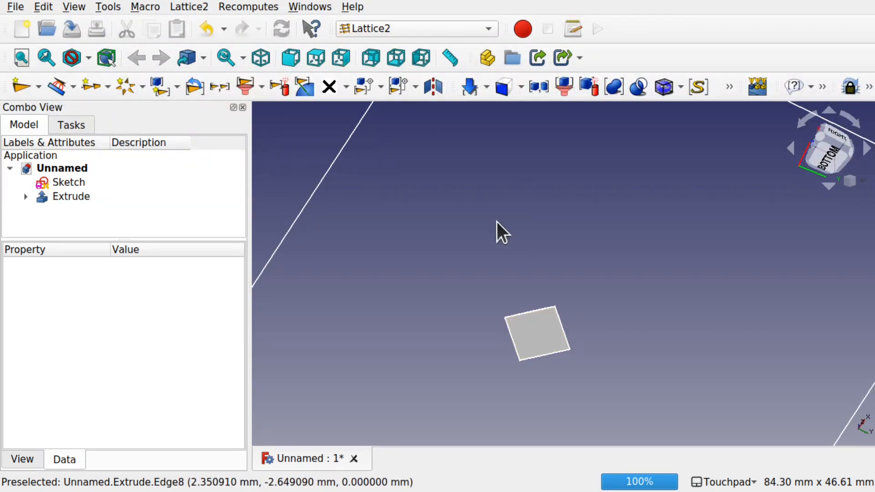
pyautogui.keyDown('alt'); pyautogui.moveTo(497, 222); pyautogui.dragTo(508, 377); pyautogui.keyUp('alt')
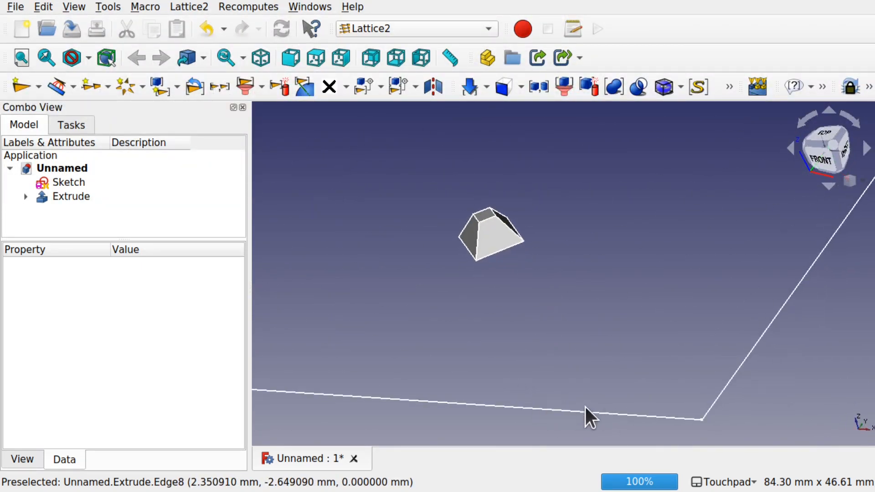
pyautogui.keyDown('alt'); pyautogui.moveTo(480, 168); pyautogui.dragTo(640, 369); pyautogui.keyUp('alt')
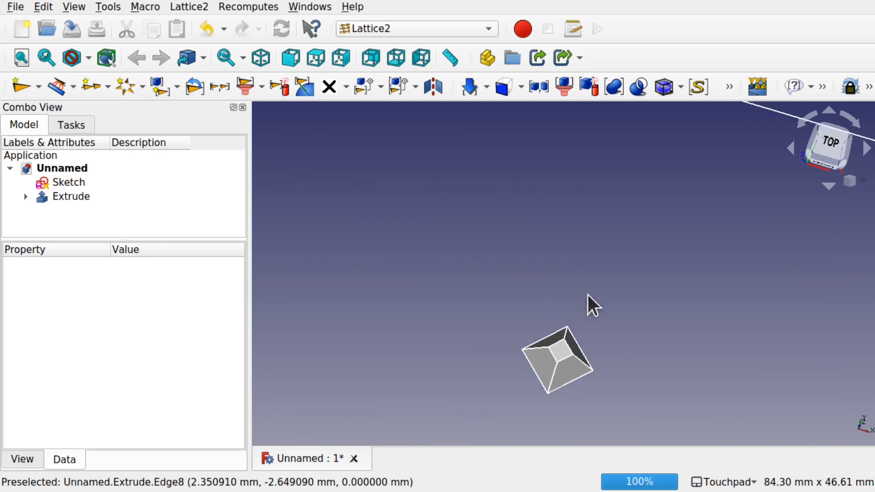
pyautogui.scroll(-3, 569, 266)
pyautogui.scroll(-2, 569, 265)
pyautogui.scroll(1, 567, 266)
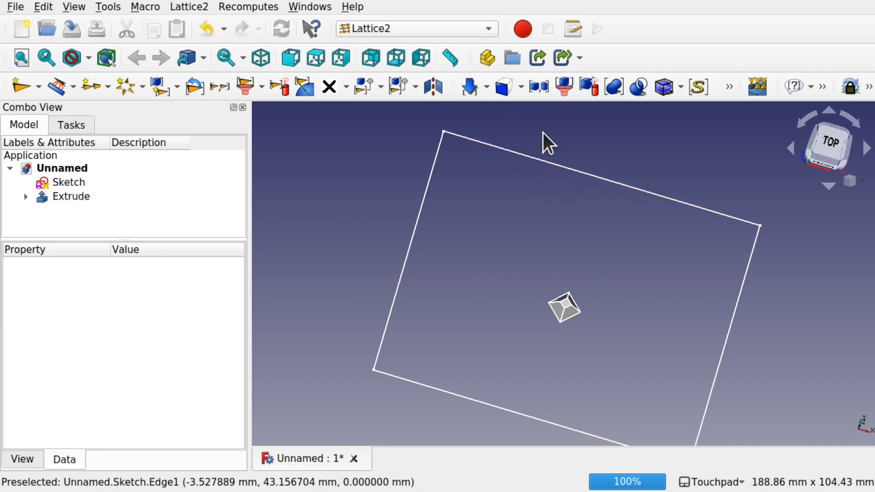
# Create a Span / N linear array of placements along the 100 mm edge of the base rectangle at its +Y side
pyautogui.click(559, 163)
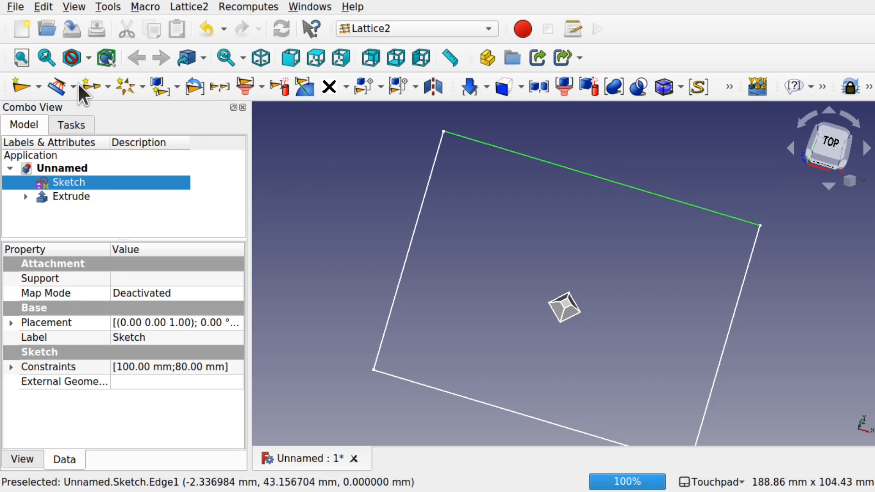
pyautogui.click(187, 7)
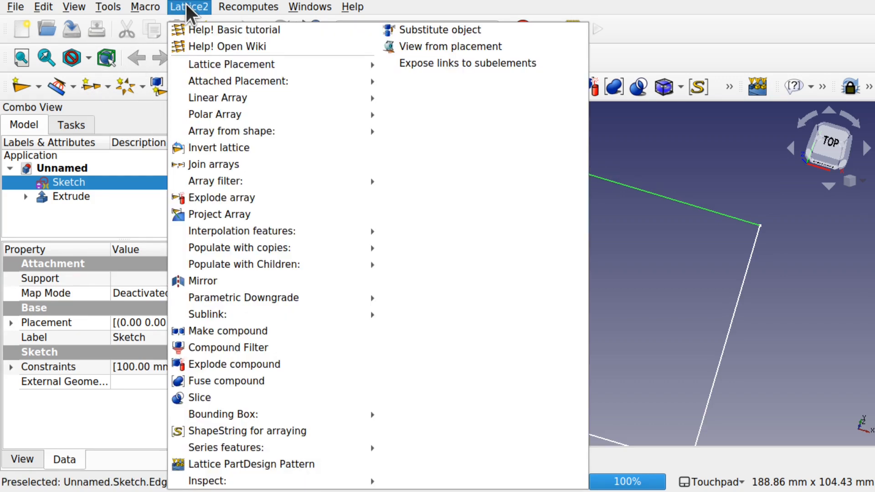
pyautogui.moveTo(258, 97)
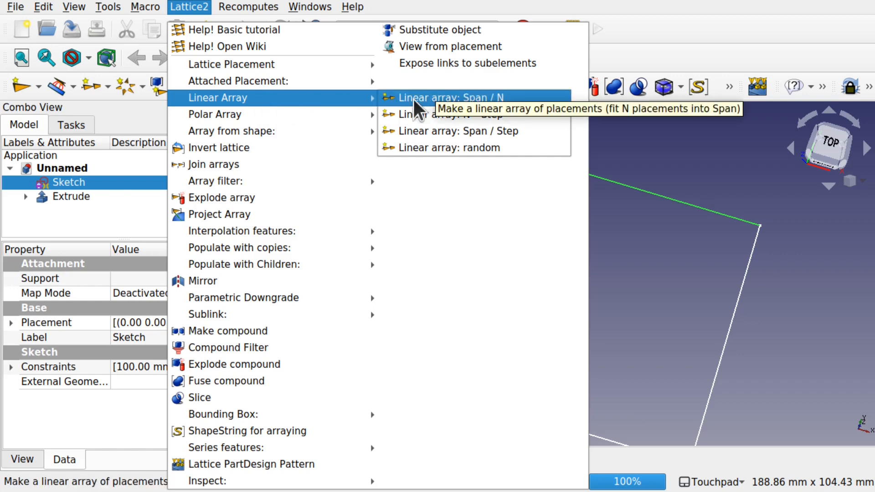
pyautogui.click(439, 96)
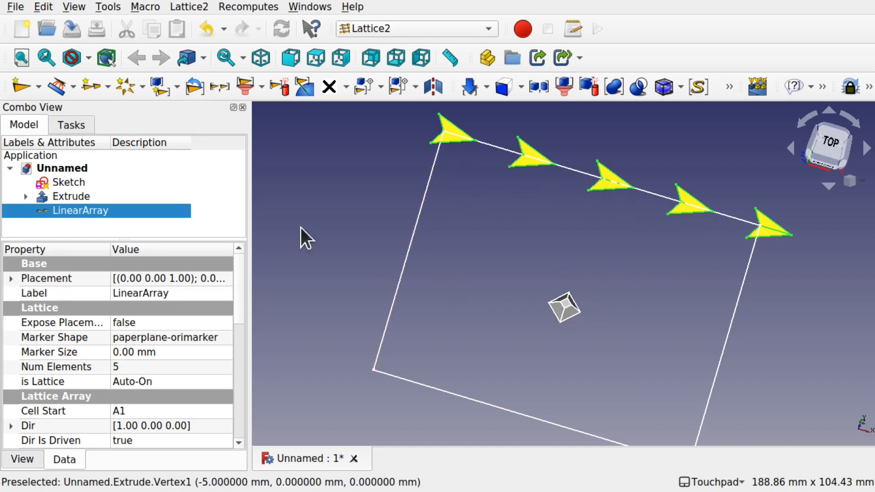
# Populate the linear array with copies of the tapered block
pyautogui.click(61, 198)
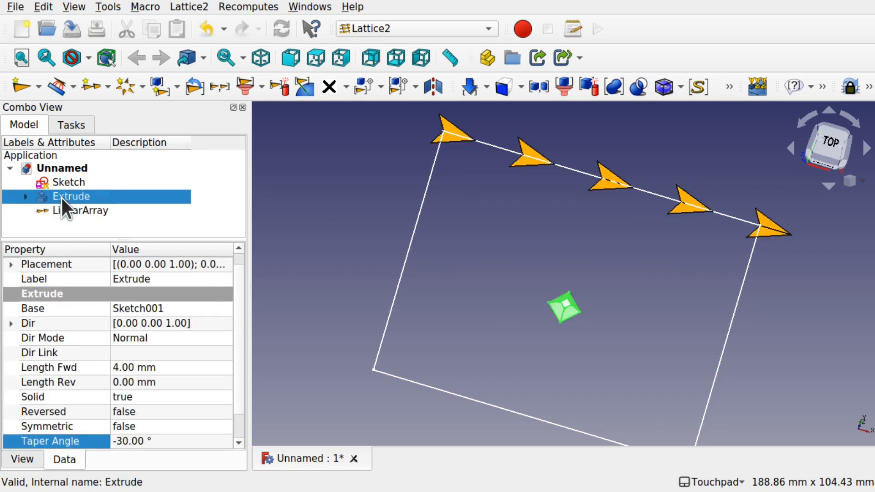
pyautogui.keyDown('ctrl'); pyautogui.click(101, 210); pyautogui.keyUp('ctrl')
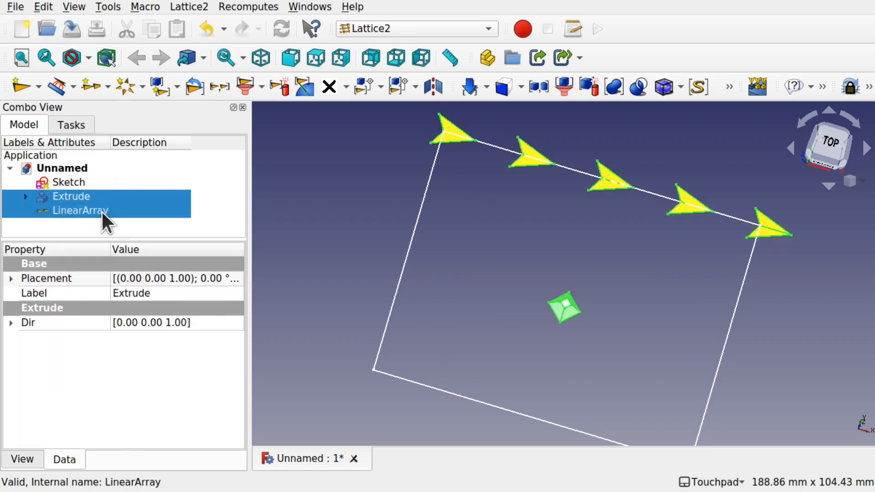
pyautogui.click(194, 8)
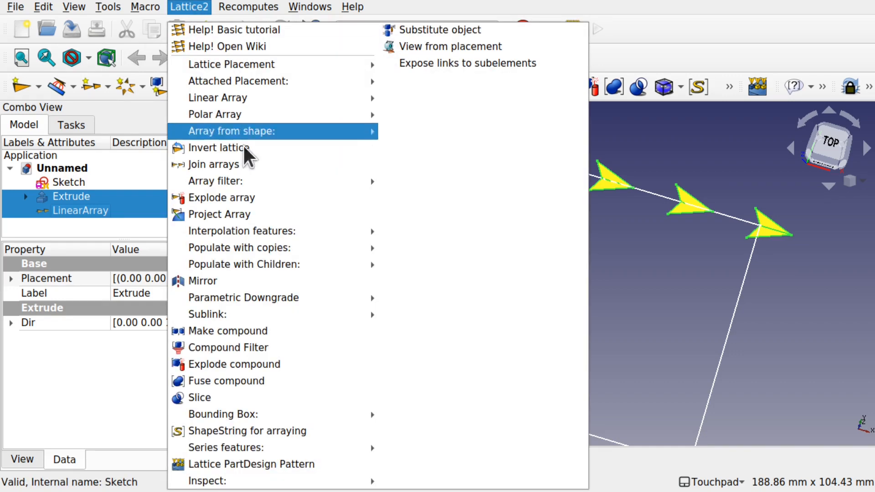
pyautogui.moveTo(276, 250)
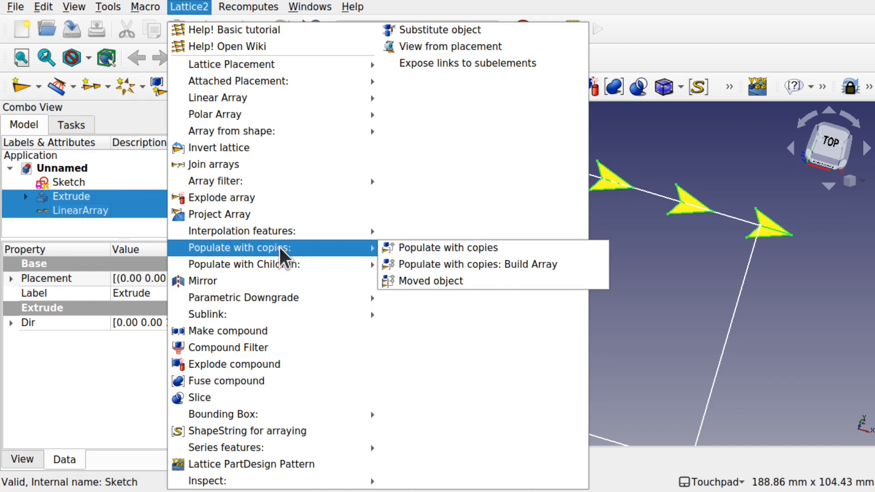
pyautogui.click(448, 248)
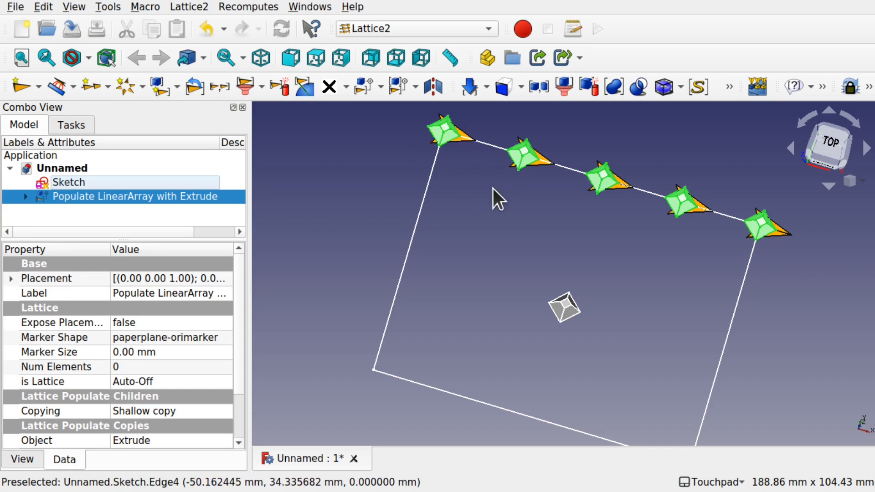
# Set the series generator count of the linear array inside the populated feature to 10
pyautogui.click(25, 197)
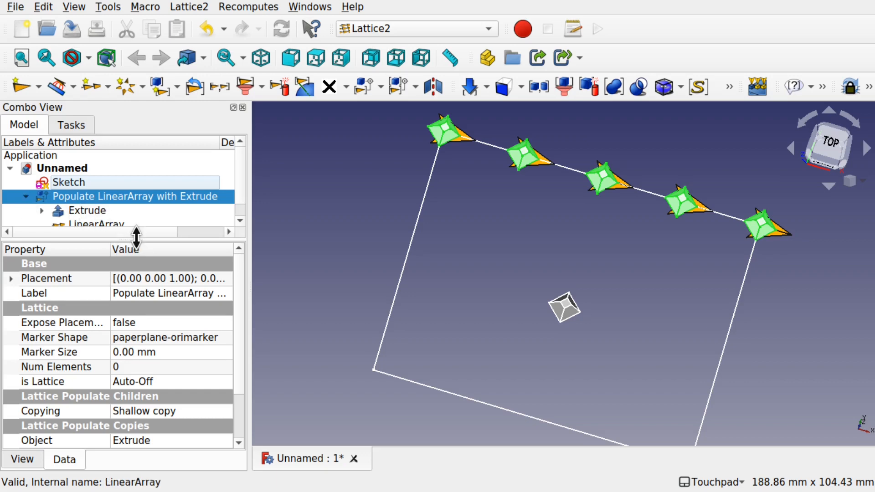
pyautogui.moveTo(137, 237); pyautogui.dragTo(121, 362)
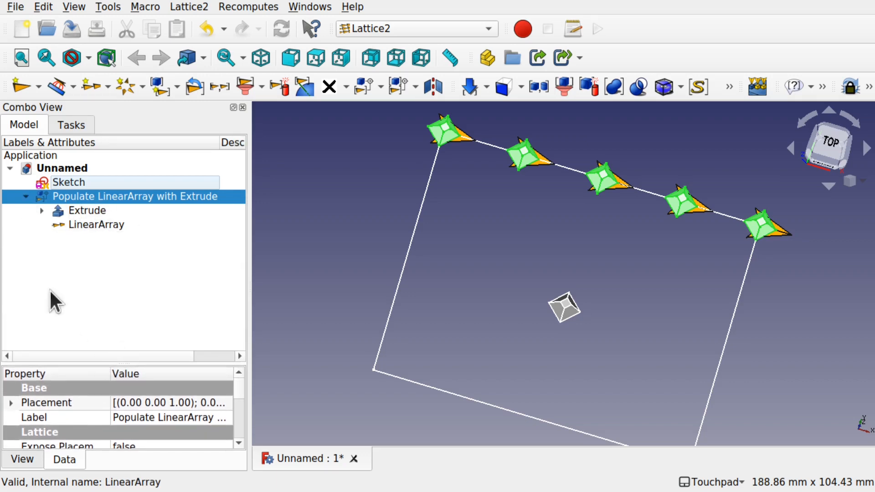
pyautogui.click(98, 224)
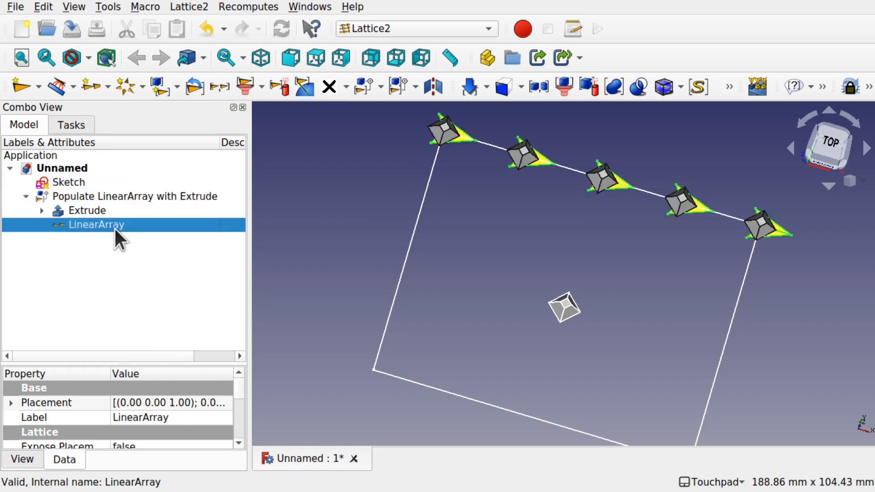
pyautogui.moveTo(176, 363); pyautogui.dragTo(175, 272)
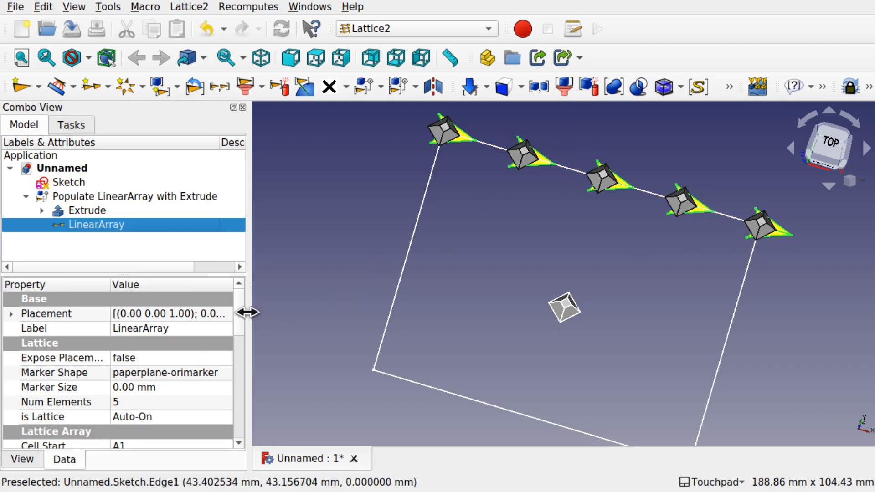
pyautogui.moveTo(236, 314); pyautogui.dragTo(229, 415)
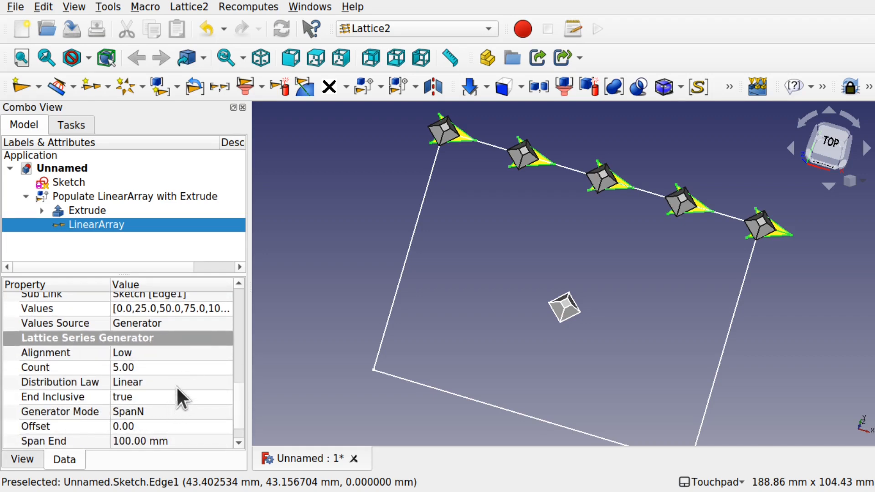
pyautogui.click(166, 363)
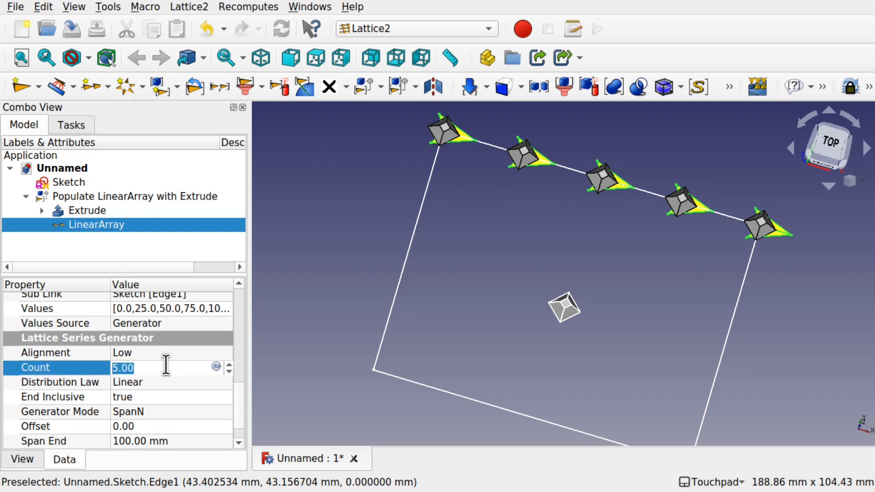
pyautogui.write('10')
pyautogui.press('Return')
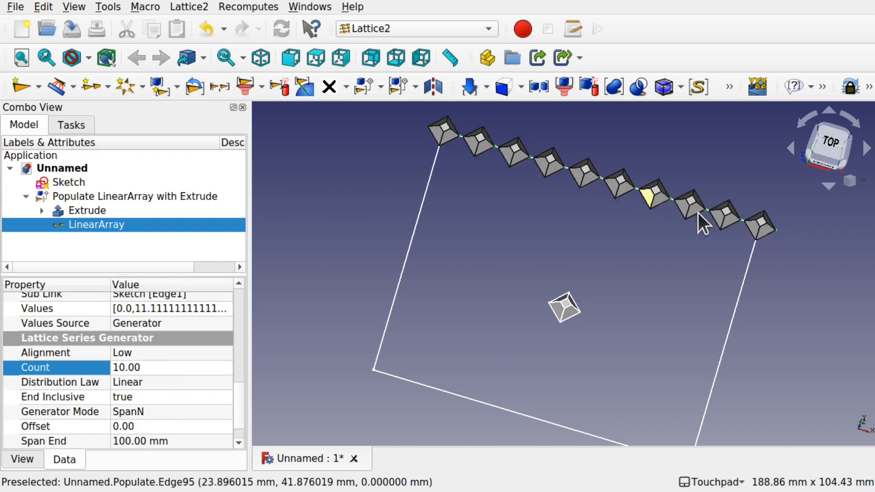
# Set the linear array's count to 11 so the blocks meet corner to corner
pyautogui.scroll(3, 743, 231)
pyautogui.scroll(1, 742, 231)
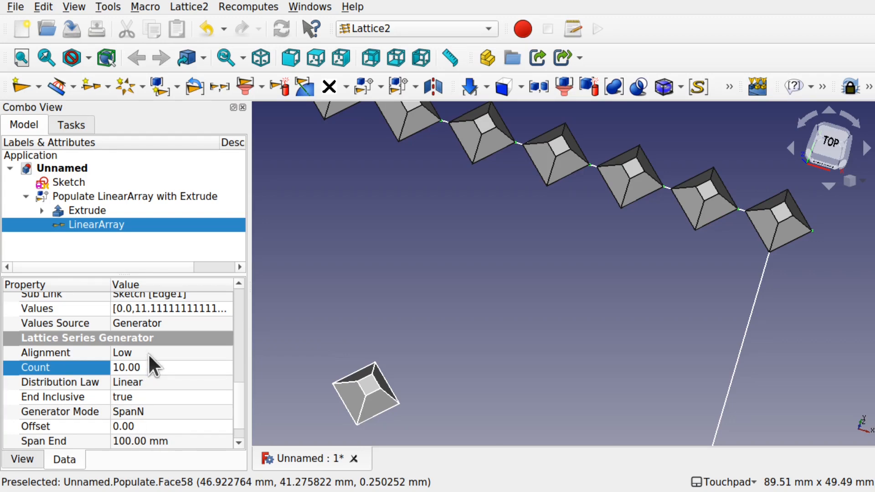
pyautogui.click(156, 366)
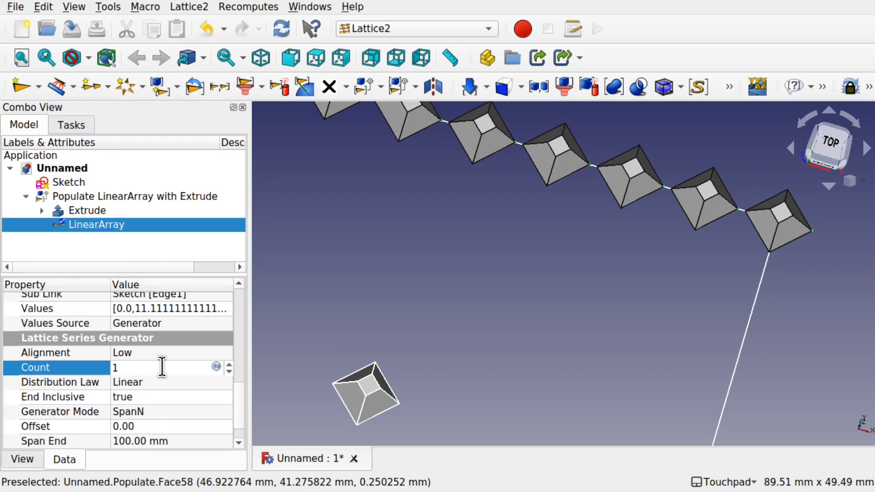
pyautogui.write('1')
pyautogui.click(189, 382)
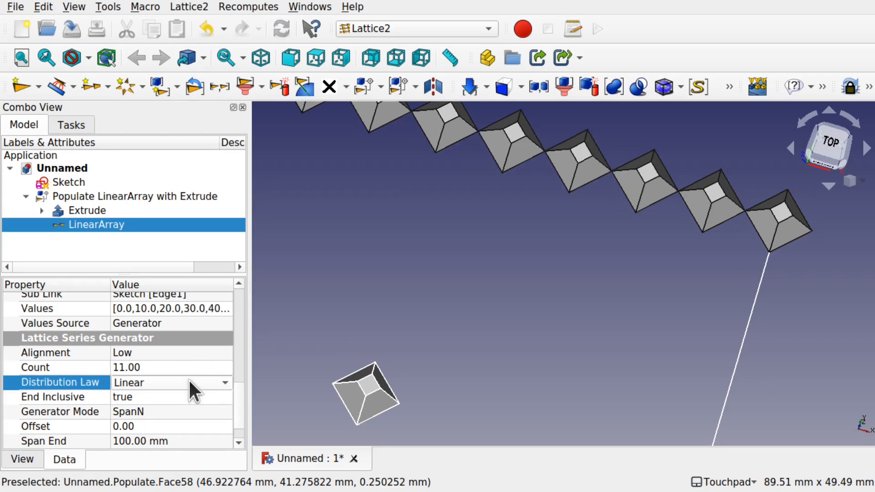
# Switch to the Draft workbench and hide its grid
pyautogui.scroll(-4, 727, 188)
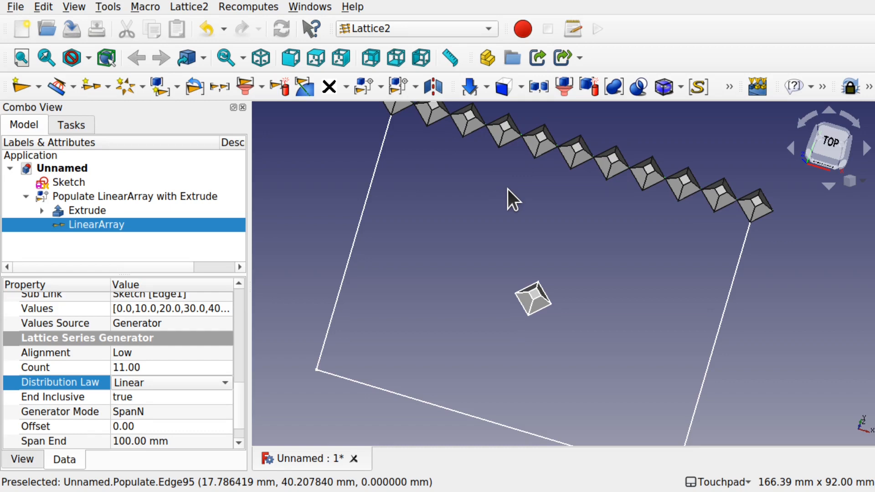
pyautogui.scroll(-3, 406, 135)
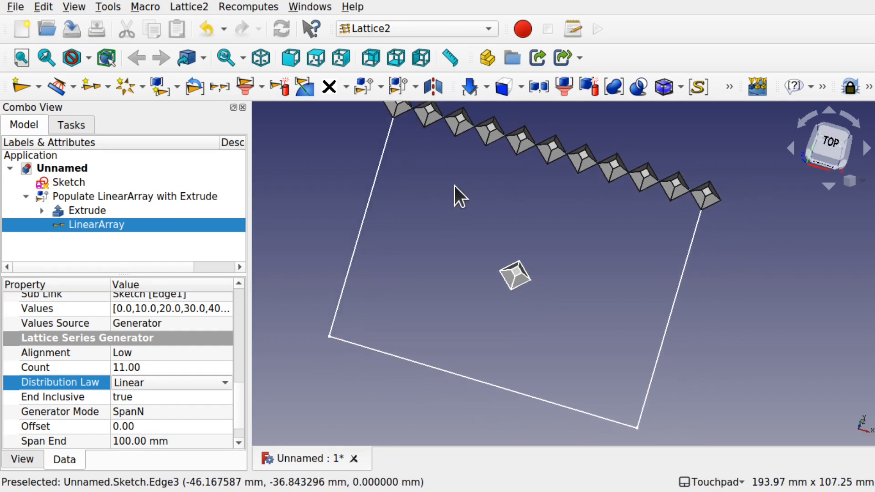
pyautogui.keyDown('shift'); pyautogui.moveTo(451, 184); pyautogui.dragTo(425, 254, button='middle'); pyautogui.keyUp('shift')
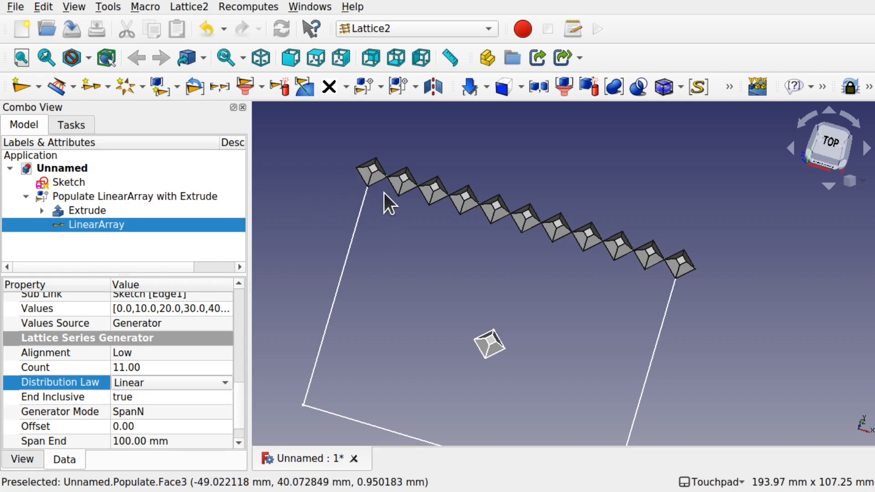
pyautogui.click(423, 32)
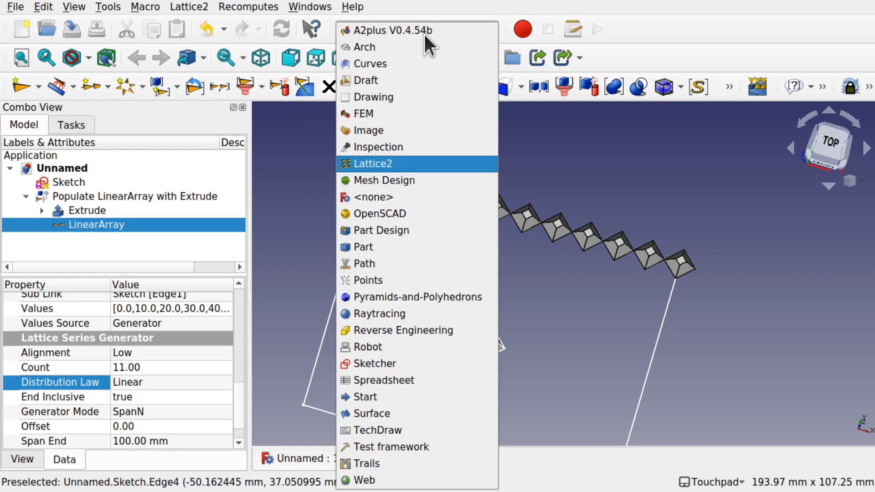
pyautogui.click(408, 78)
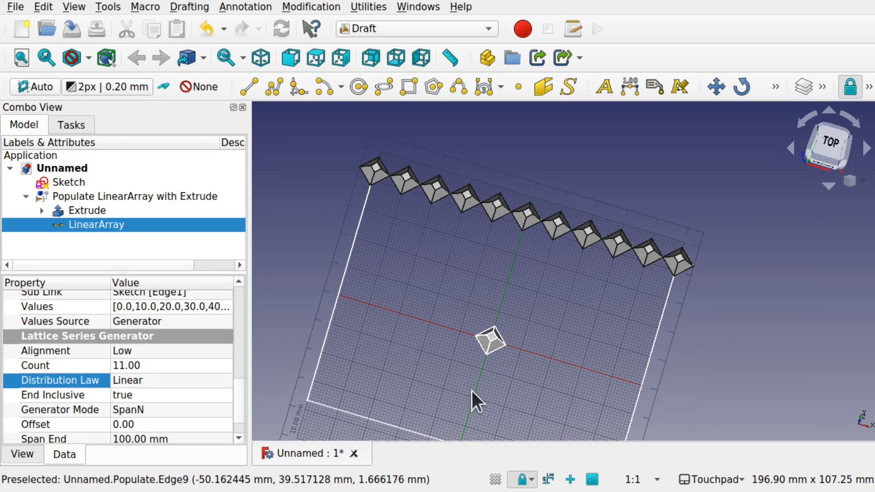
pyautogui.click(495, 479)
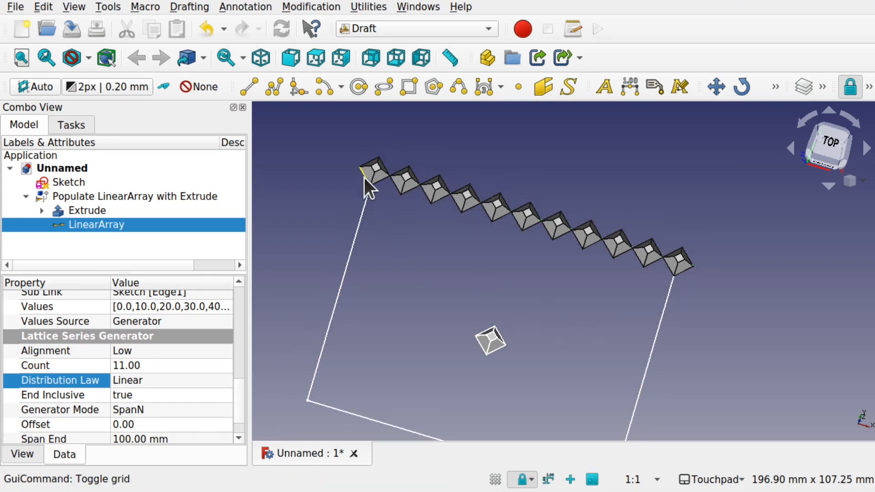
# Examine the row of blocks along the rectangle's edge, the original tapered block, and the objects nested under the populated array
pyautogui.scroll(5, 365, 177)
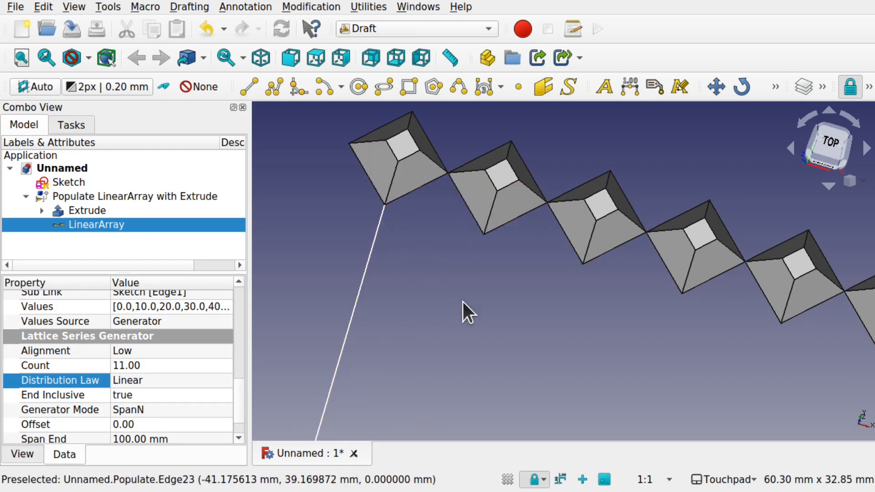
pyautogui.scroll(-2, 463, 302)
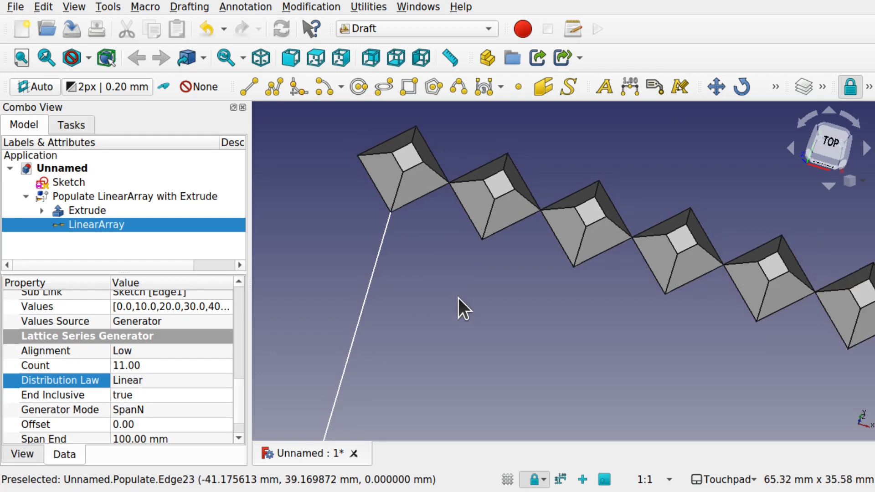
pyautogui.scroll(-10, 507, 298)
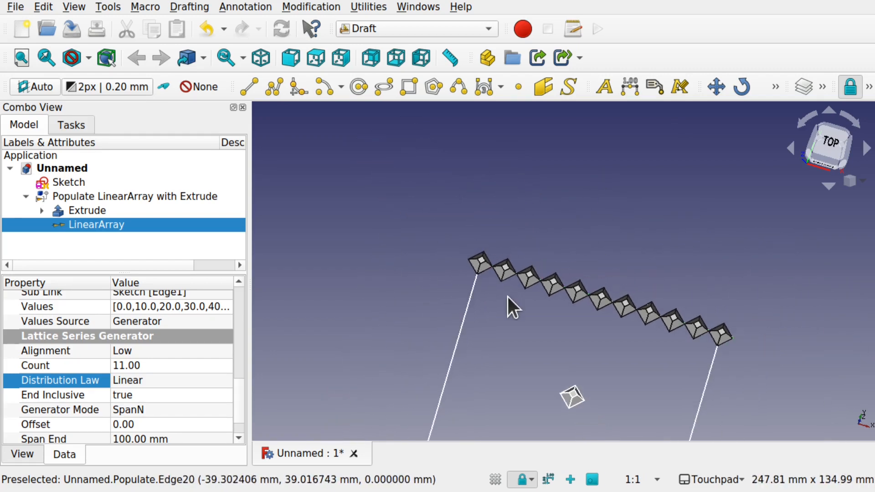
pyautogui.scroll(10, 567, 406)
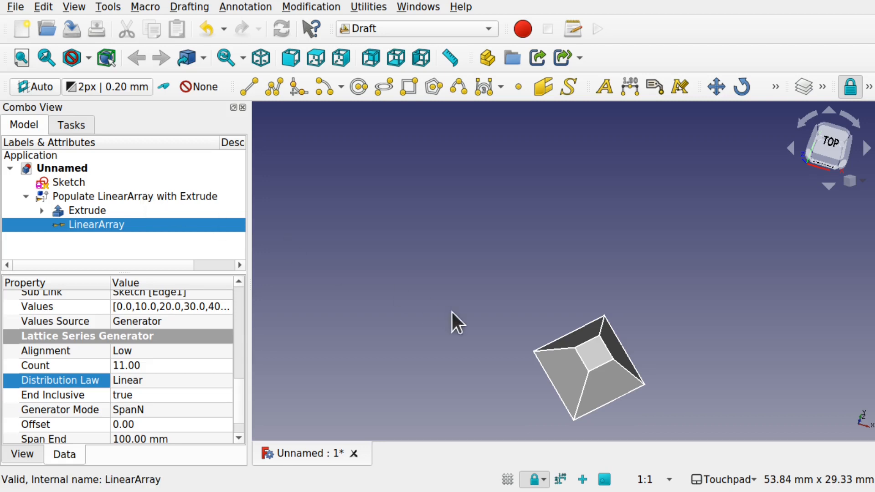
pyautogui.click(501, 331)
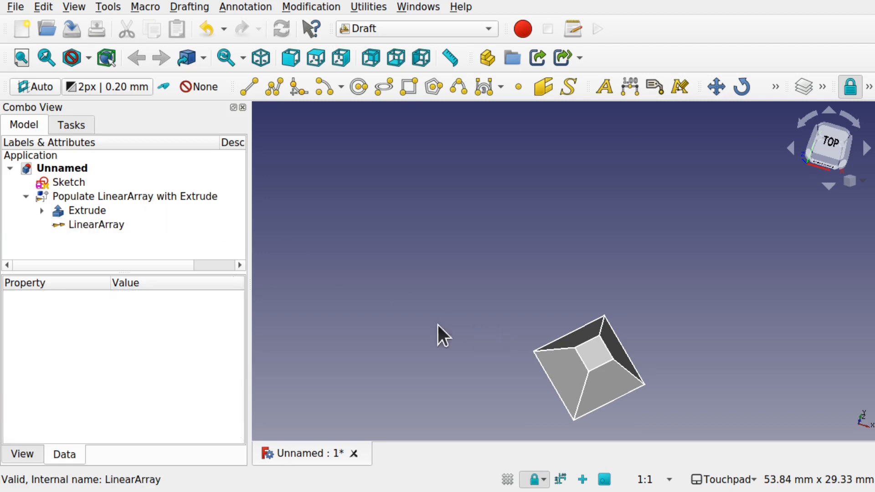
pyautogui.click(26, 196)
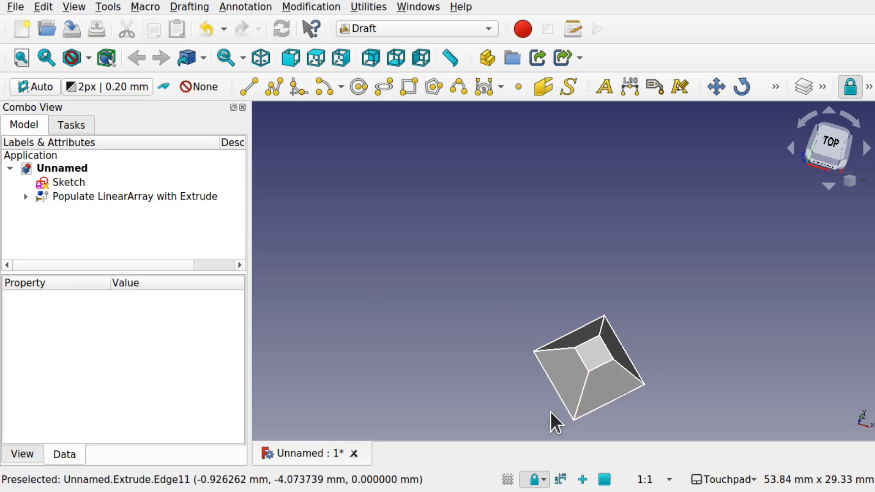
pyautogui.click(26, 196)
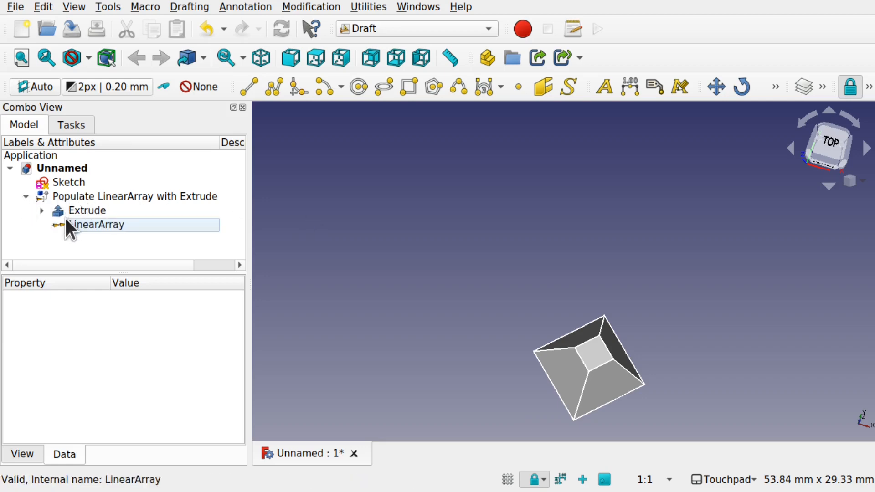
pyautogui.click(94, 209)
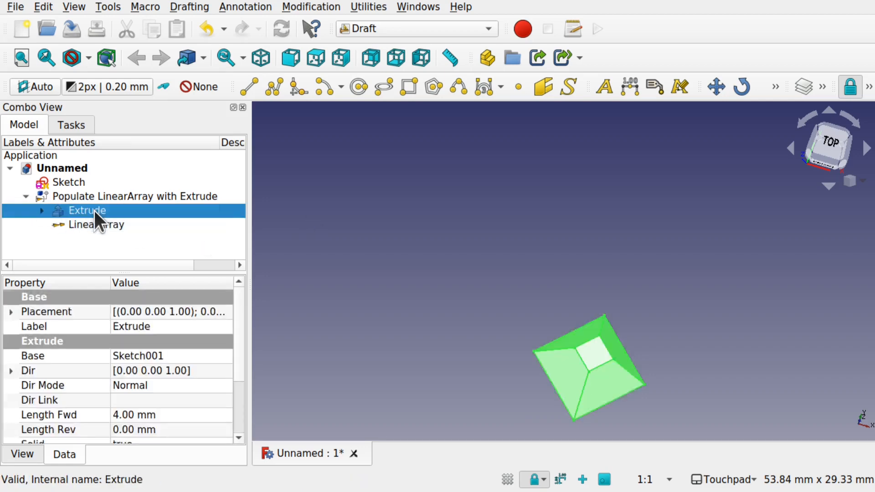
pyautogui.click(744, 281)
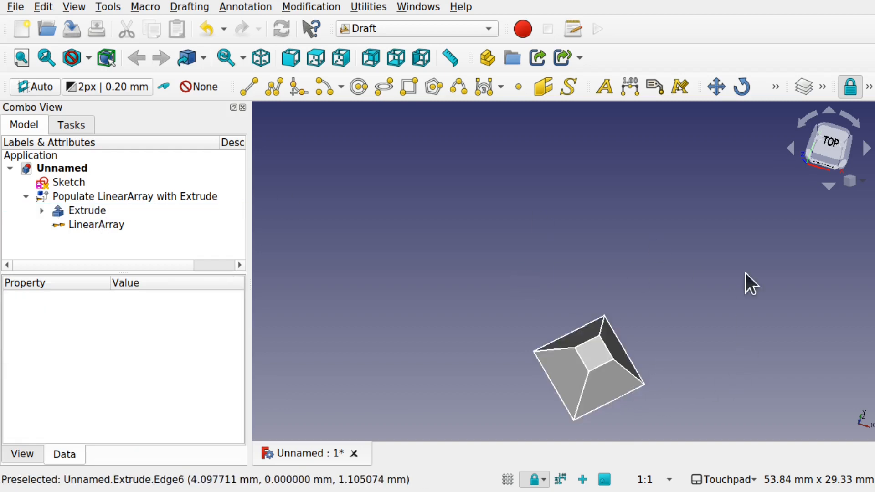
pyautogui.click(603, 376)
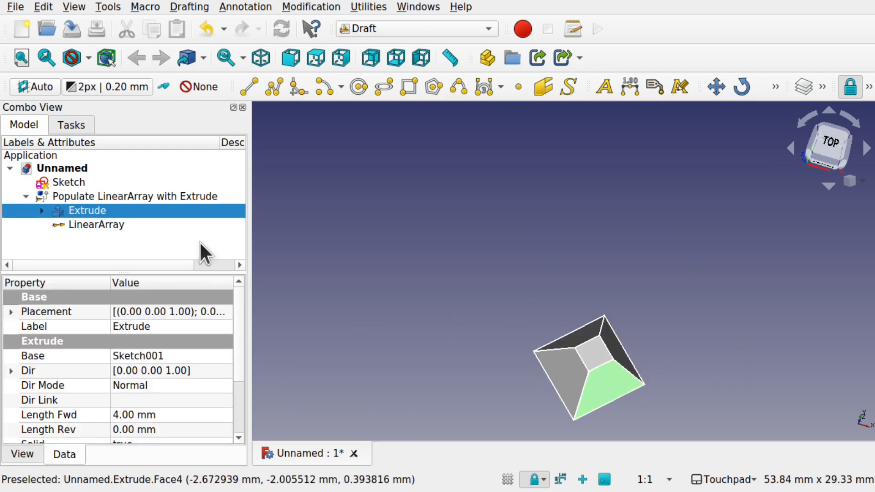
# Create a Draft clone of the tapered block nested under the populated array and select the clone
pyautogui.click(315, 3)
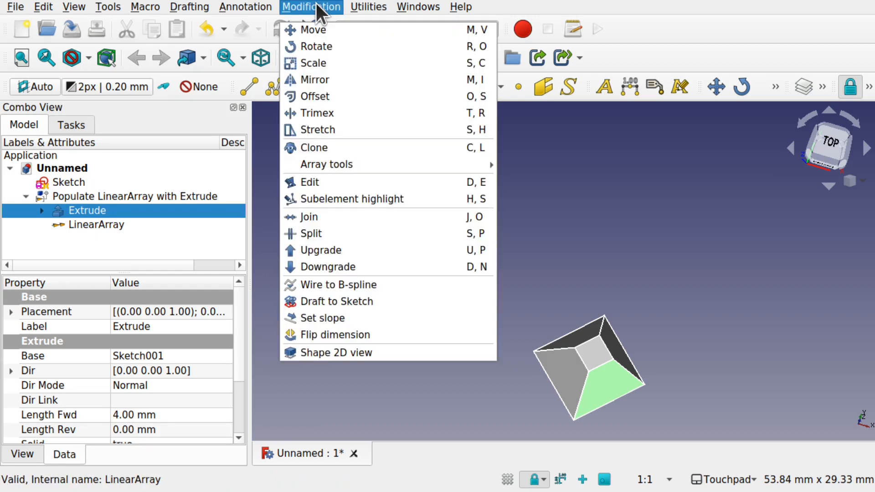
pyautogui.click(343, 146)
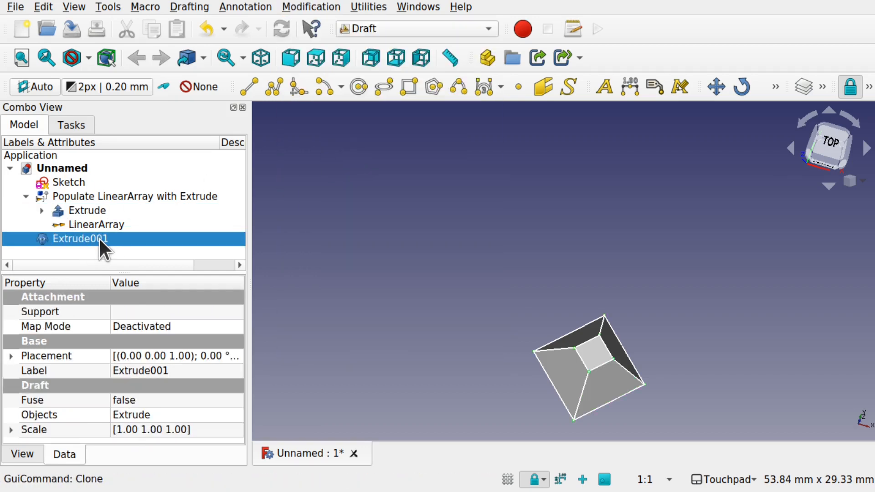
pyautogui.click(98, 212)
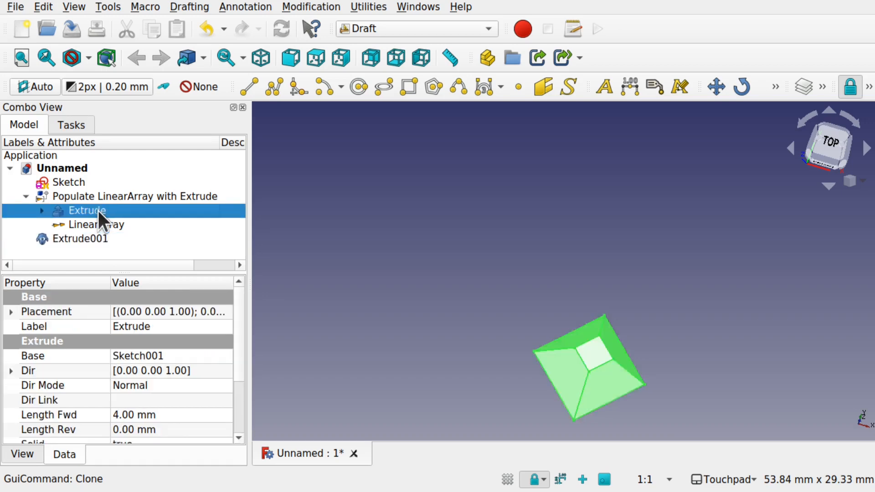
pyautogui.click(78, 239)
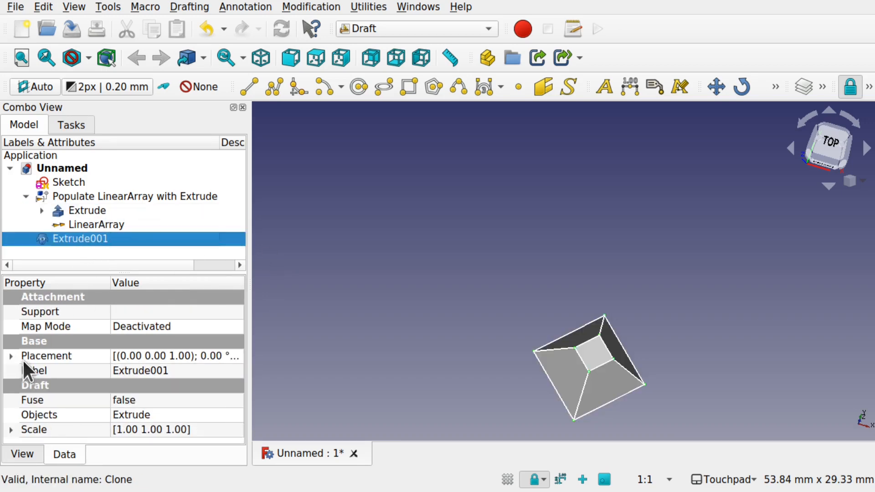
# Transform the cloned block to x 5 mm, y -5 mm so it shares a full edge with the original block
pyautogui.rightClick(103, 239)
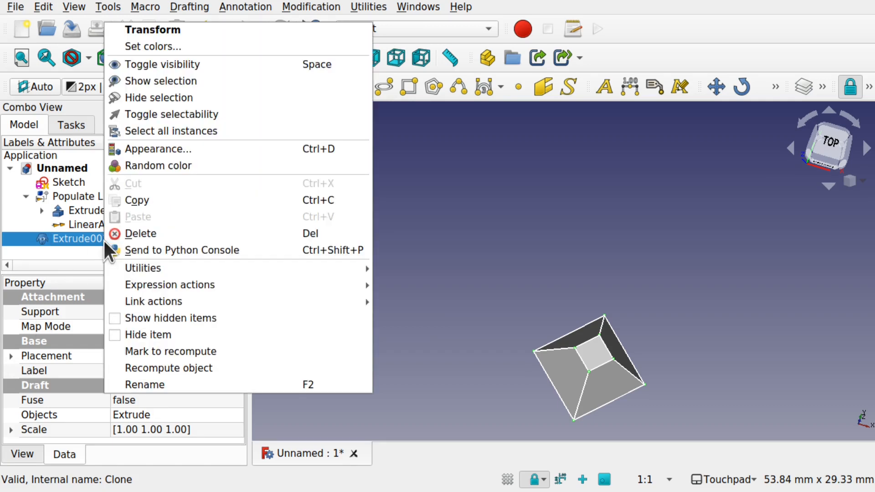
pyautogui.click(232, 31)
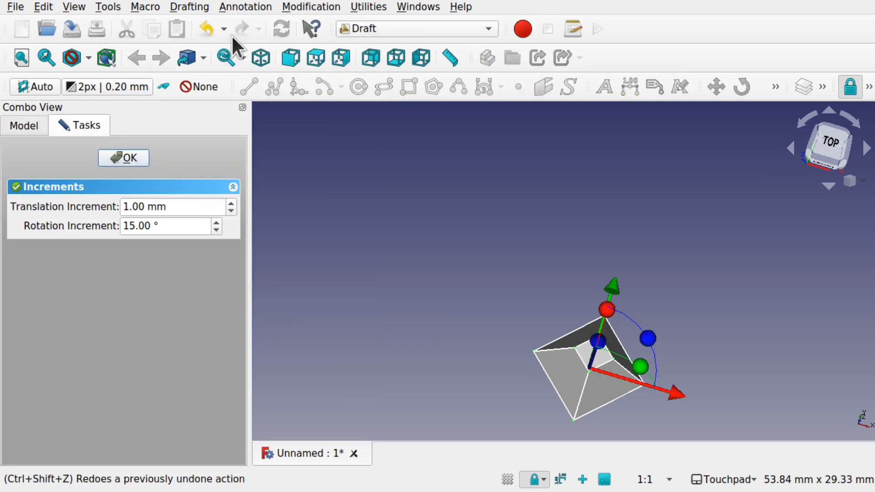
pyautogui.keyDown('shift'); pyautogui.moveTo(652, 346); pyautogui.dragTo(570, 263, button='middle'); pyautogui.keyUp('shift')
pyautogui.moveTo(597, 310); pyautogui.dragTo(707, 337)
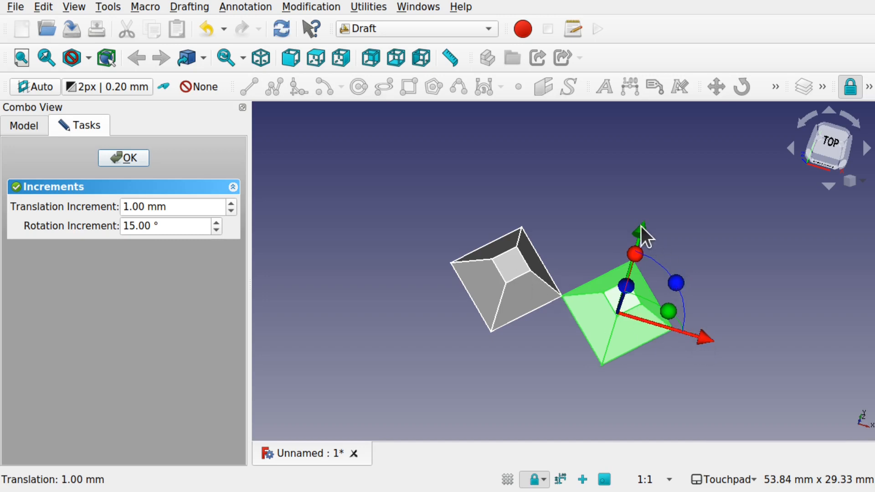
pyautogui.moveTo(641, 228); pyautogui.dragTo(606, 289)
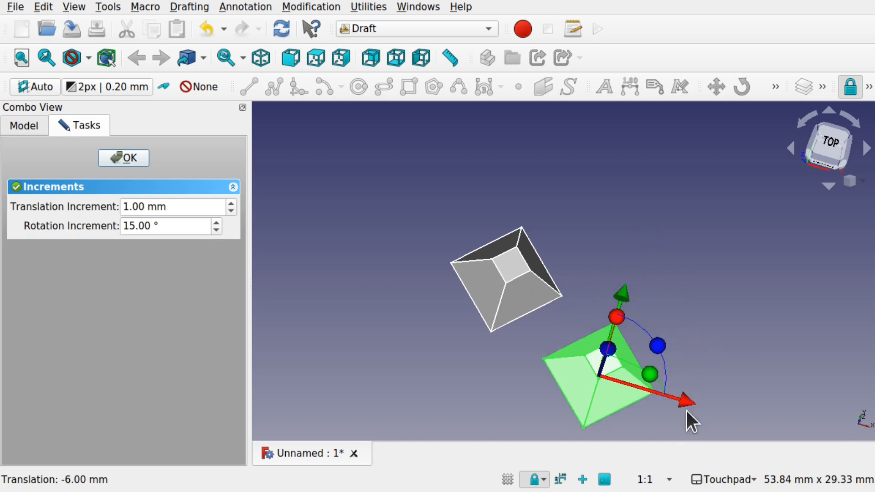
pyautogui.moveTo(683, 403); pyautogui.dragTo(638, 377)
pyautogui.moveTo(584, 285)
pyautogui.mouseDown()
pyautogui.moveTo(591, 264)
pyautogui.moveTo(580, 277)
pyautogui.mouseUp()
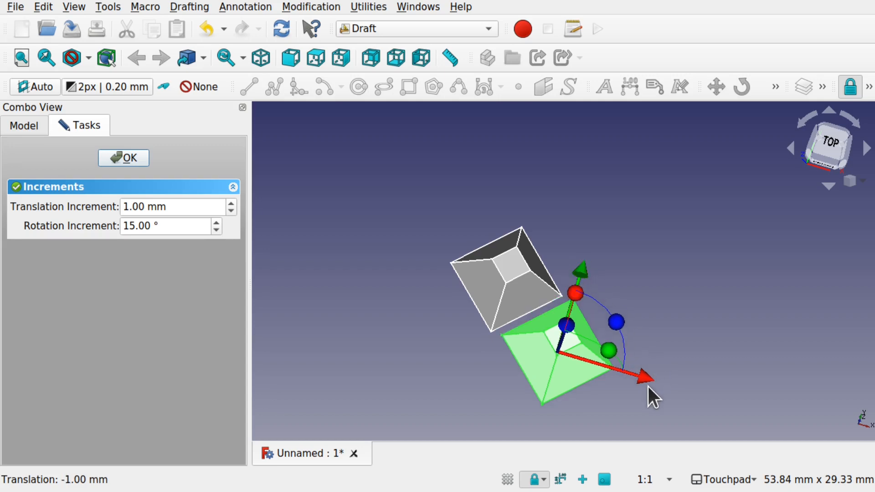
pyautogui.moveTo(648, 386); pyautogui.dragTo(624, 378)
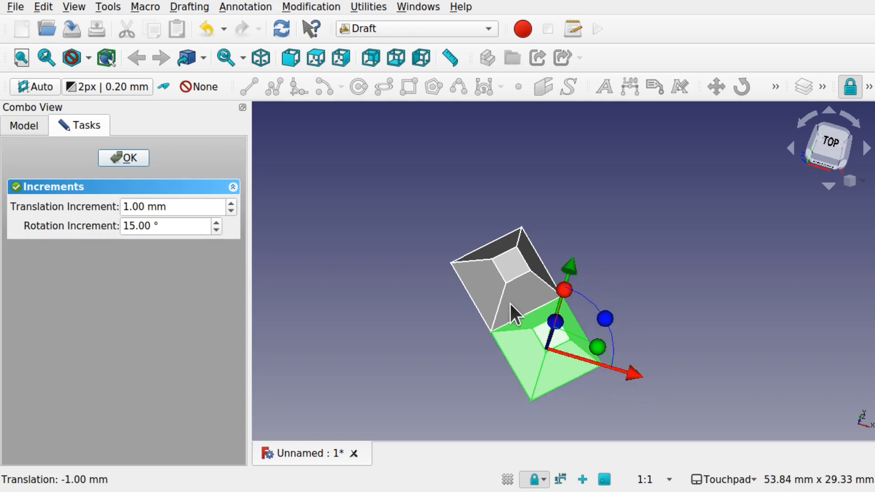
pyautogui.scroll(5, 516, 307)
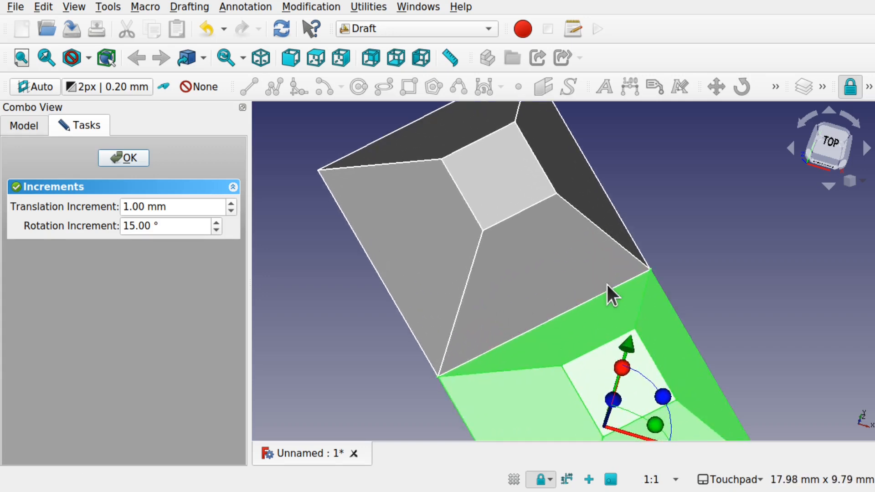
pyautogui.keyDown('alt'); pyautogui.moveTo(606, 282); pyautogui.dragTo(568, 285); pyautogui.keyUp('alt')
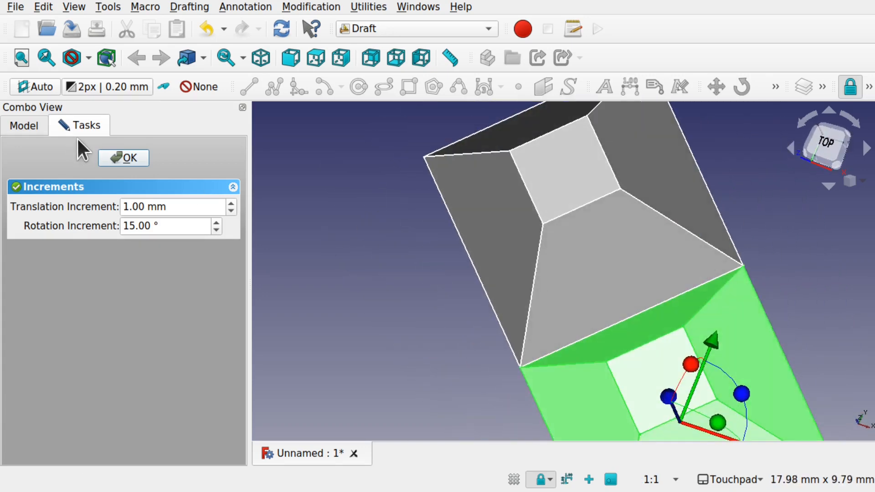
pyautogui.click(120, 157)
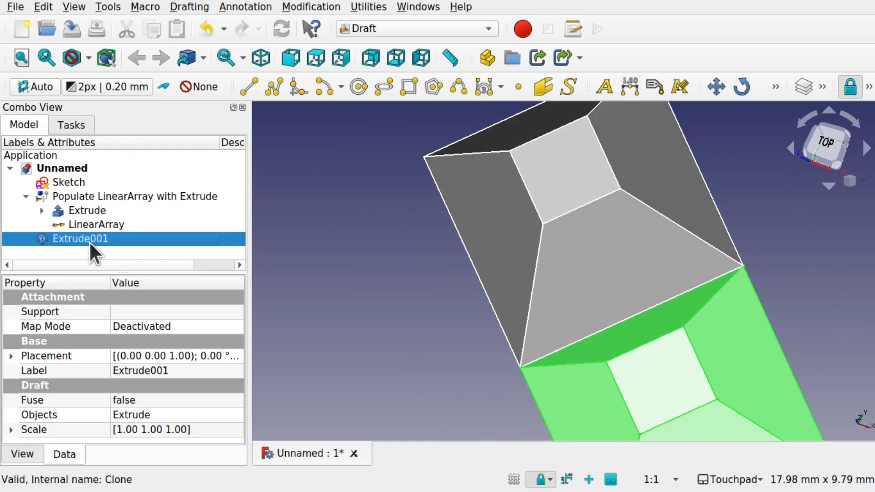
# Check the x and y position values in the cloned block's placement
pyautogui.click(10, 356)
pyautogui.click(27, 400)
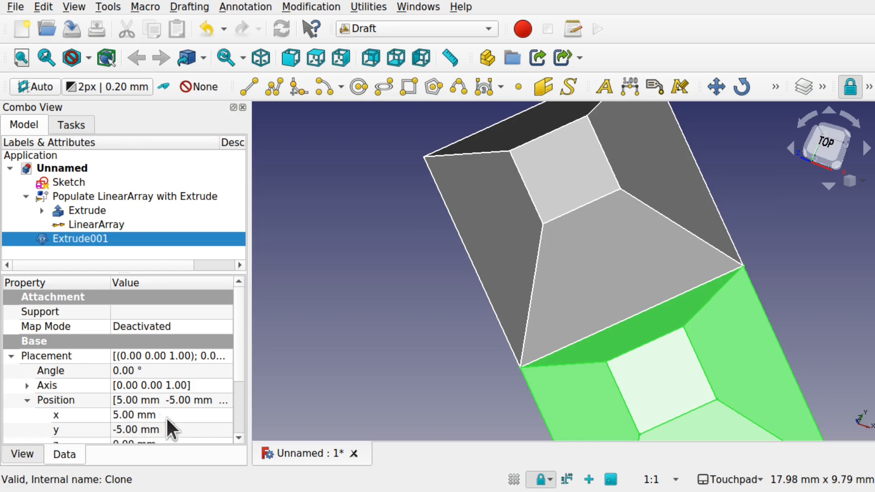
pyautogui.scroll(-5, 474, 356)
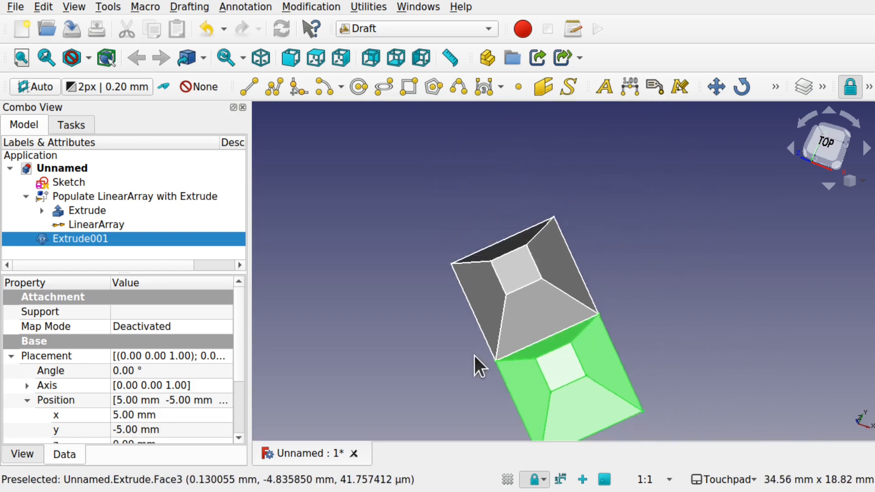
pyautogui.click(353, 319)
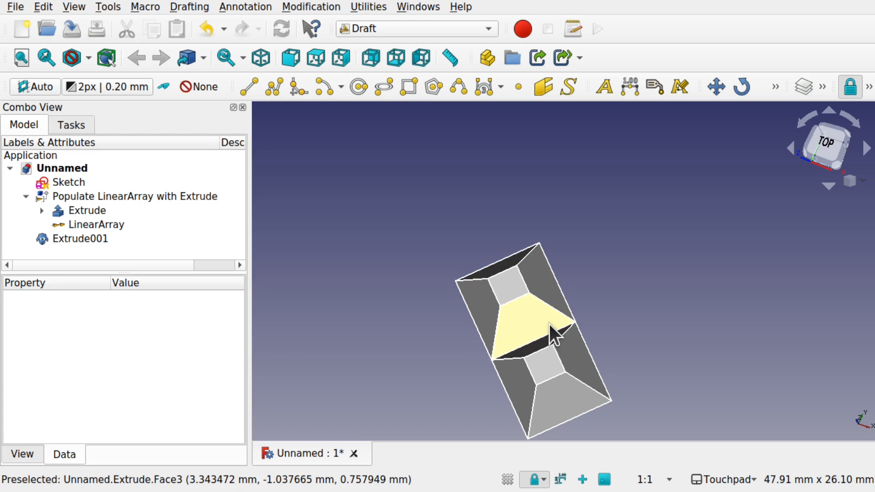
# Switch to the Part workbench and look up its compound tools
pyautogui.click(435, 26)
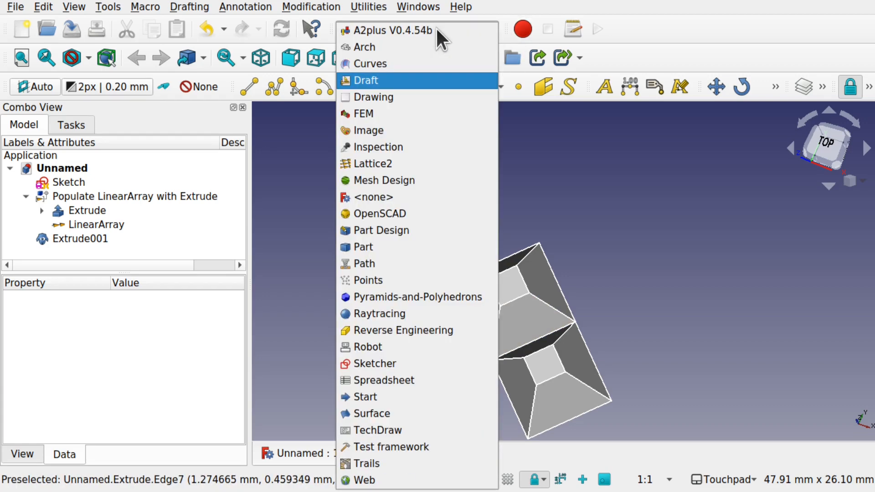
pyautogui.click(376, 249)
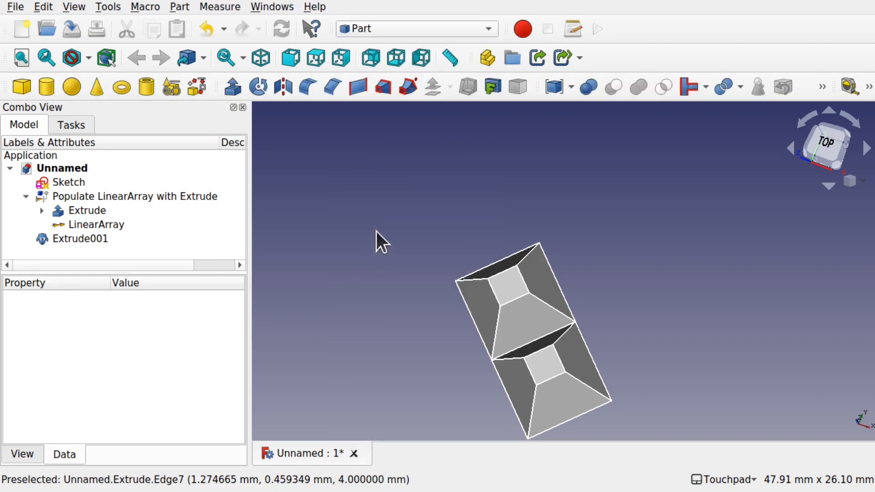
pyautogui.click(570, 87)
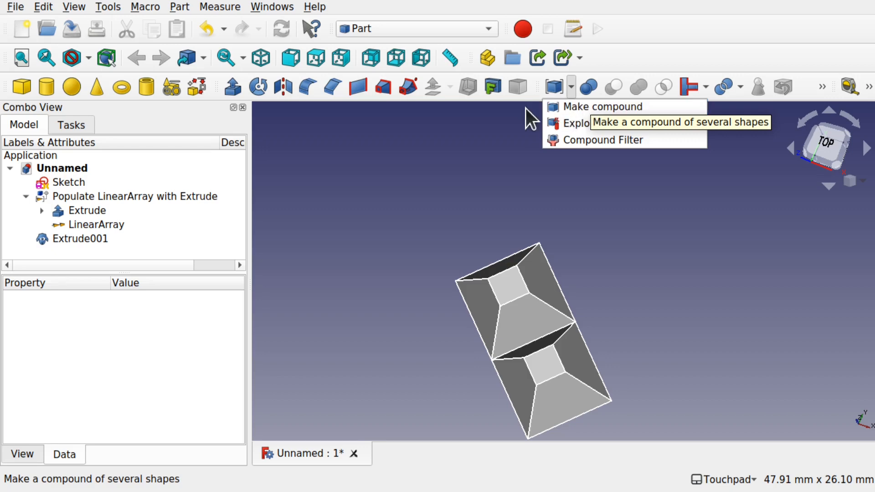
pyautogui.click(420, 187)
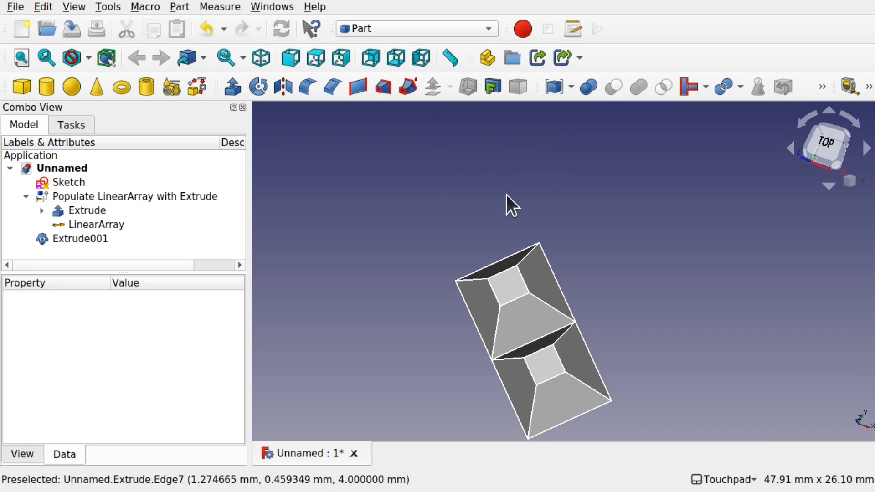
# Make a compound from the original tapered block and its clone
pyautogui.click(97, 212)
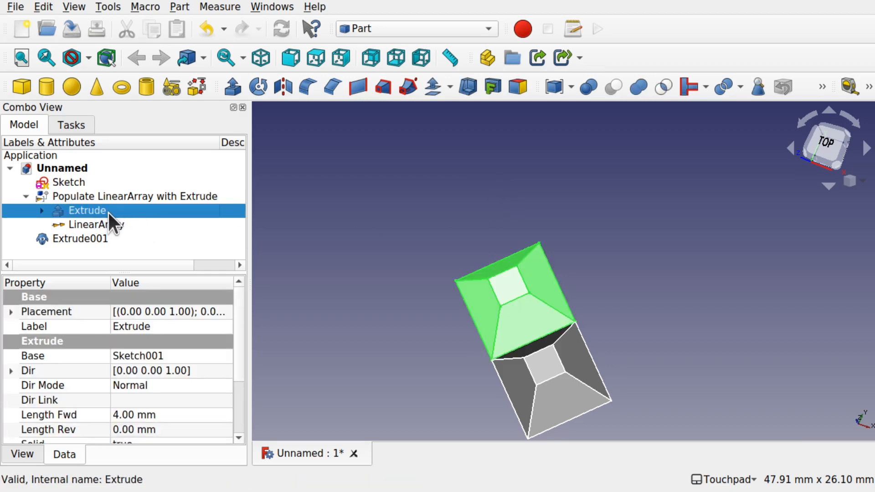
pyautogui.keyDown('ctrl'); pyautogui.click(89, 239); pyautogui.keyUp('ctrl')
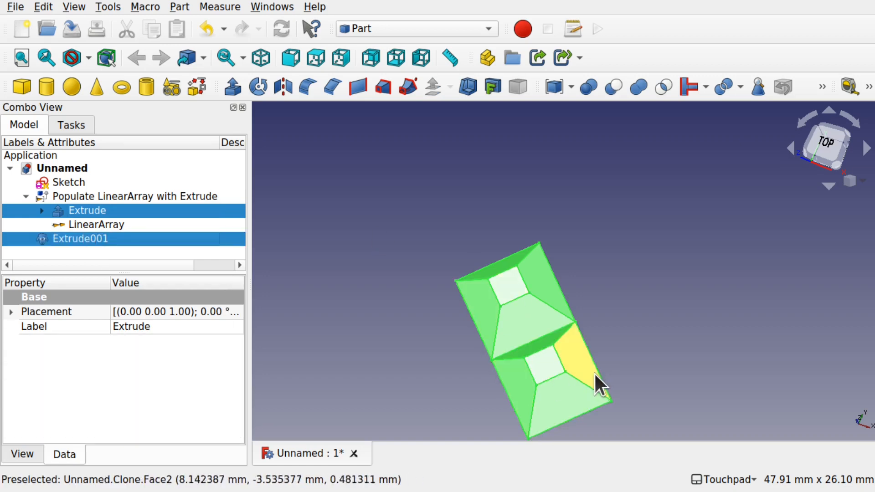
pyautogui.click(174, 3)
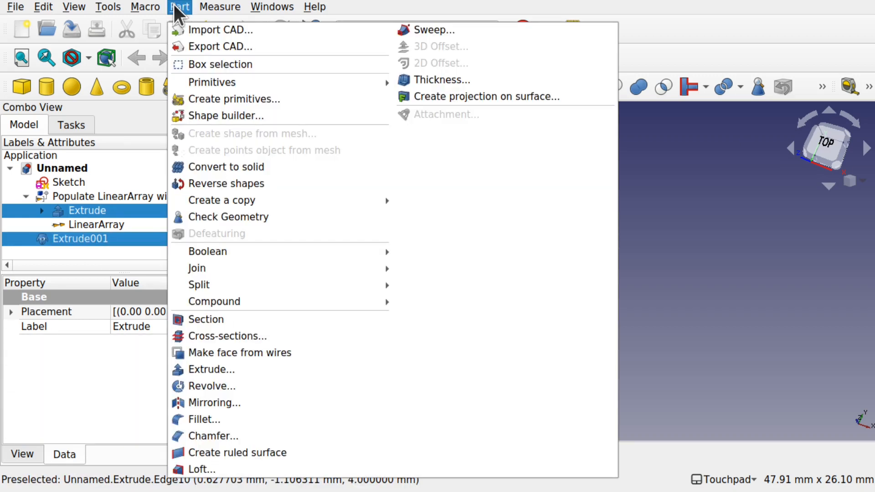
pyautogui.moveTo(310, 300)
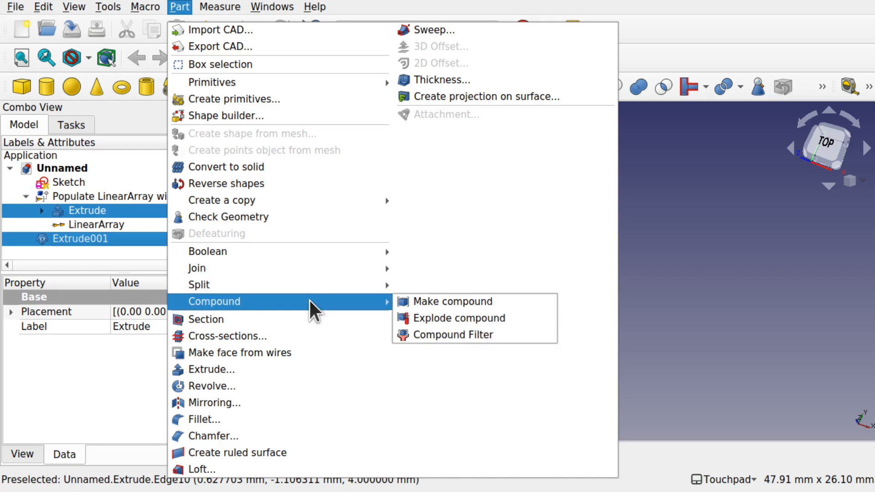
pyautogui.click(429, 301)
pyautogui.click(358, 275)
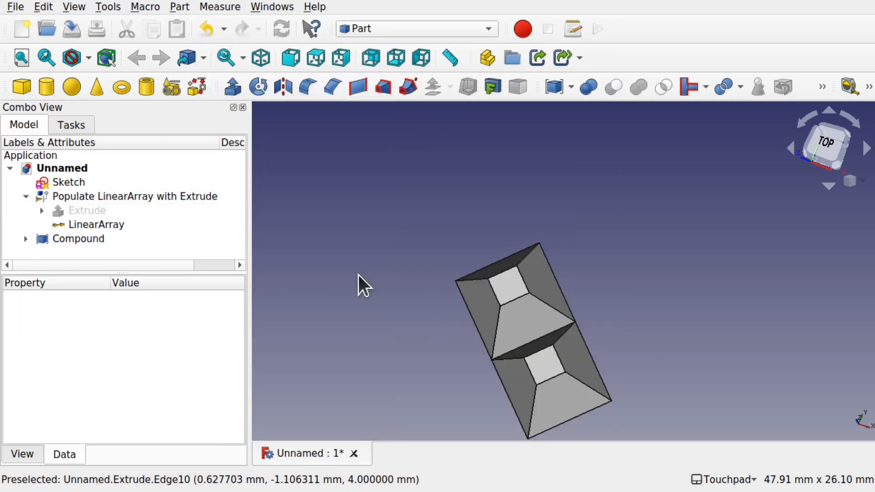
# Examine the original block and the clone nested inside the new compound
pyautogui.click(83, 238)
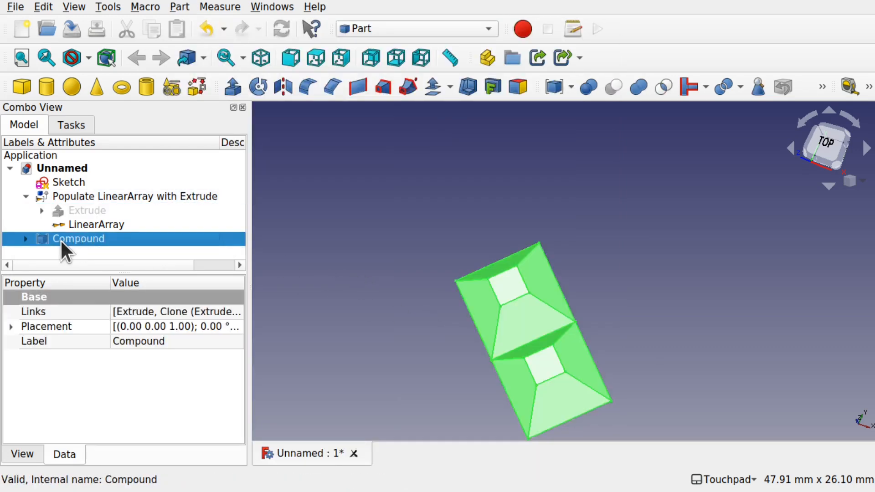
pyautogui.click(24, 238)
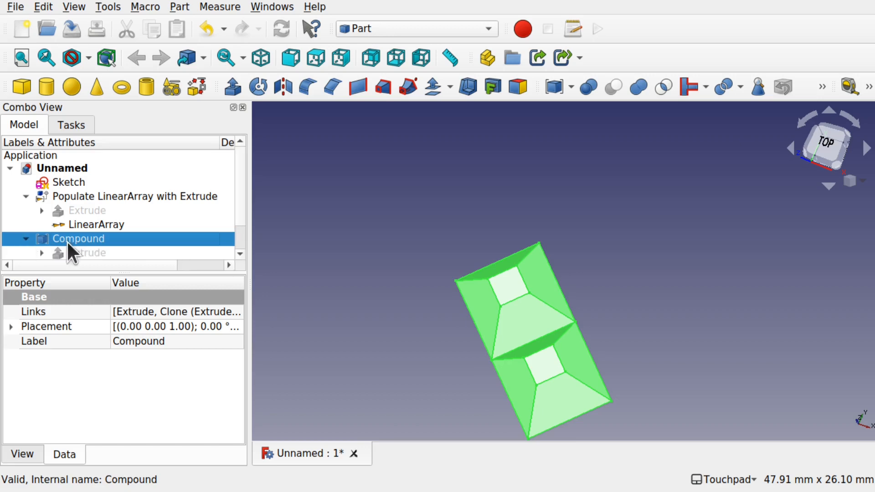
pyautogui.click(239, 253)
pyautogui.click(91, 241)
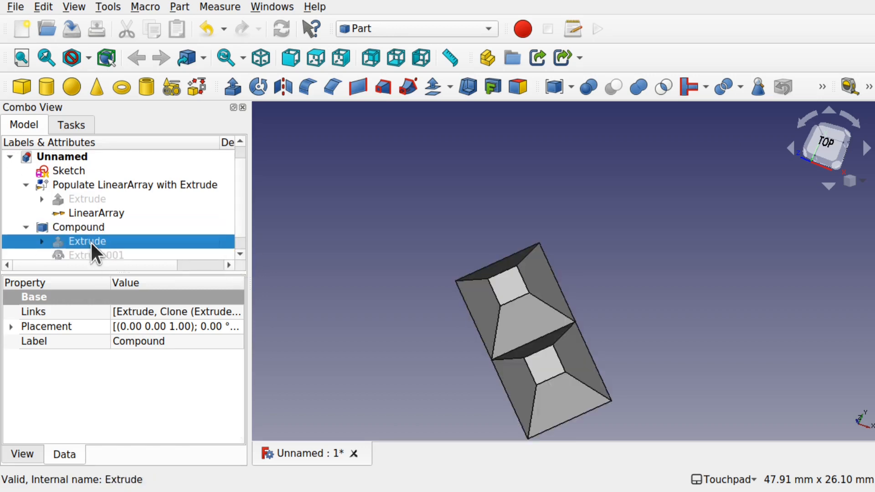
pyautogui.click(98, 255)
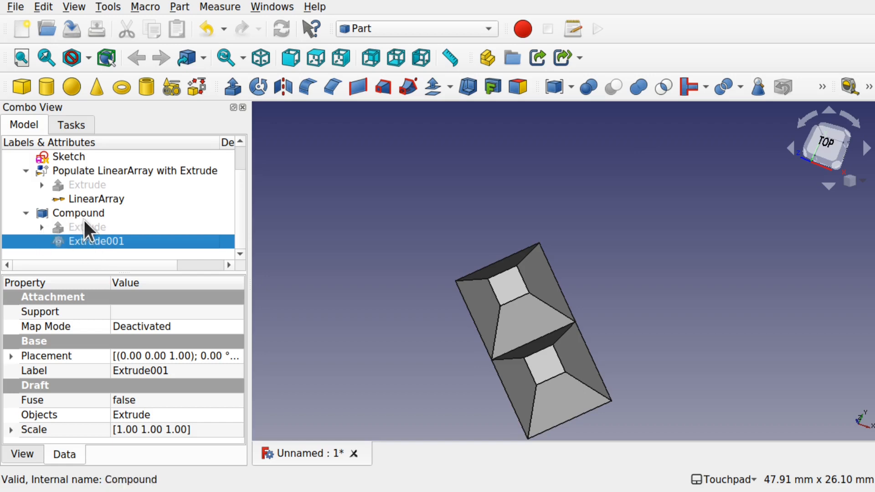
pyautogui.click(25, 211)
pyautogui.click(82, 212)
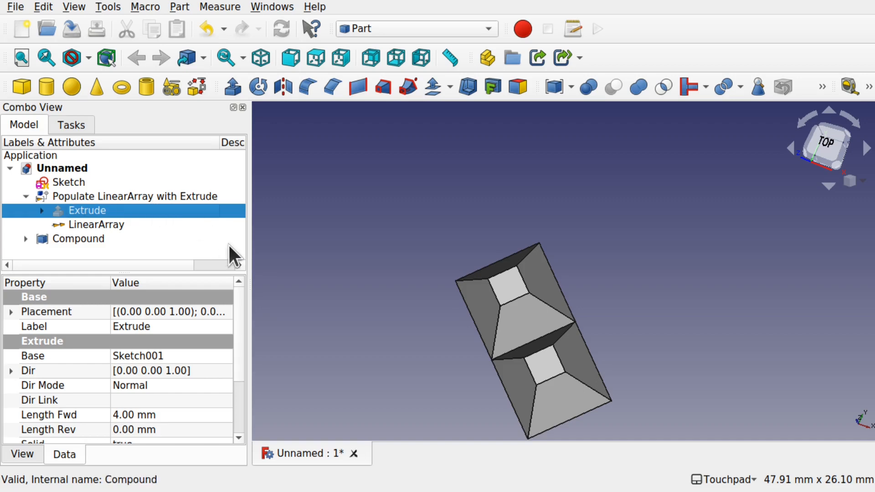
# Replace the array object of the populated linear array with the two-block compound and refresh the model
pyautogui.scroll(-5, 586, 210)
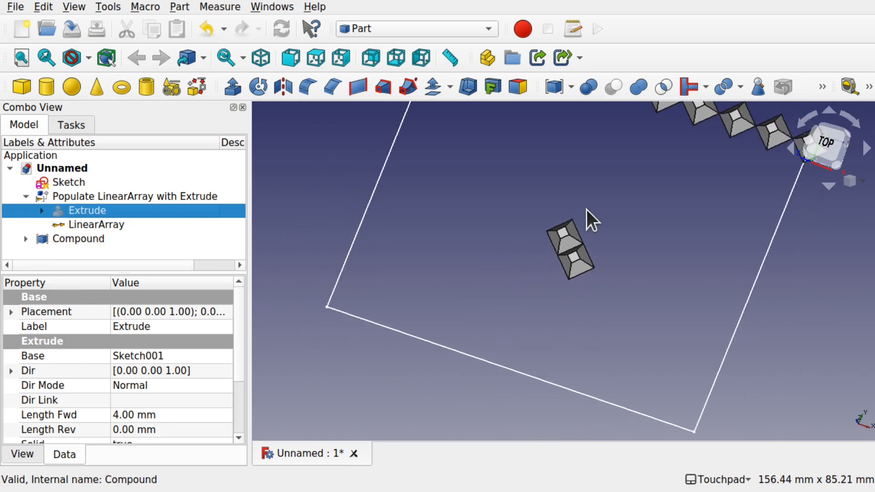
pyautogui.keyDown('shift'); pyautogui.moveTo(642, 192); pyautogui.dragTo(564, 282, button='middle'); pyautogui.keyUp('shift')
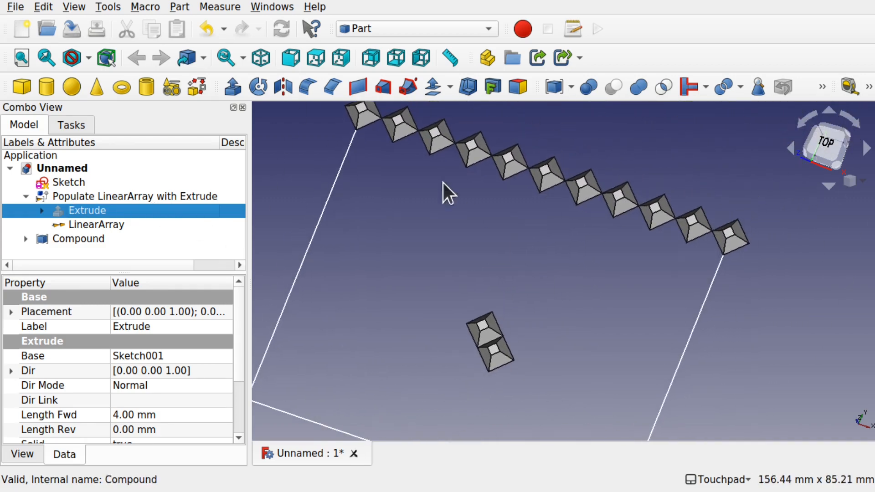
pyautogui.click(474, 252)
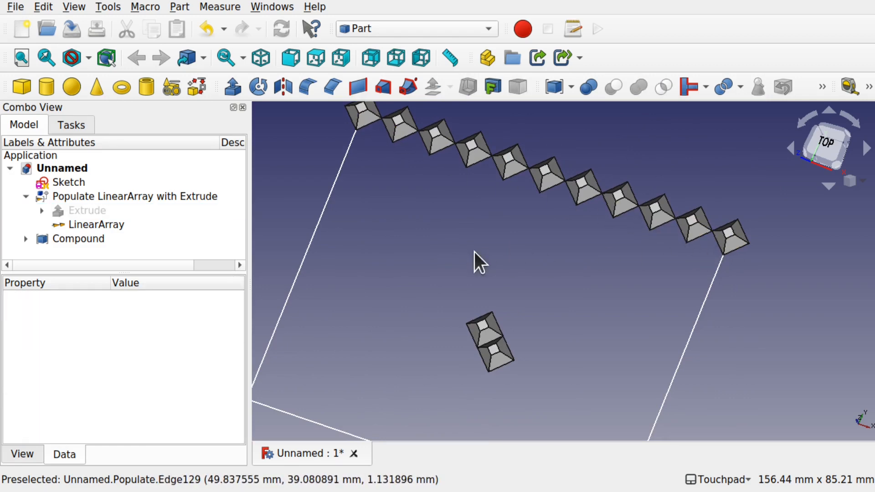
pyautogui.click(119, 197)
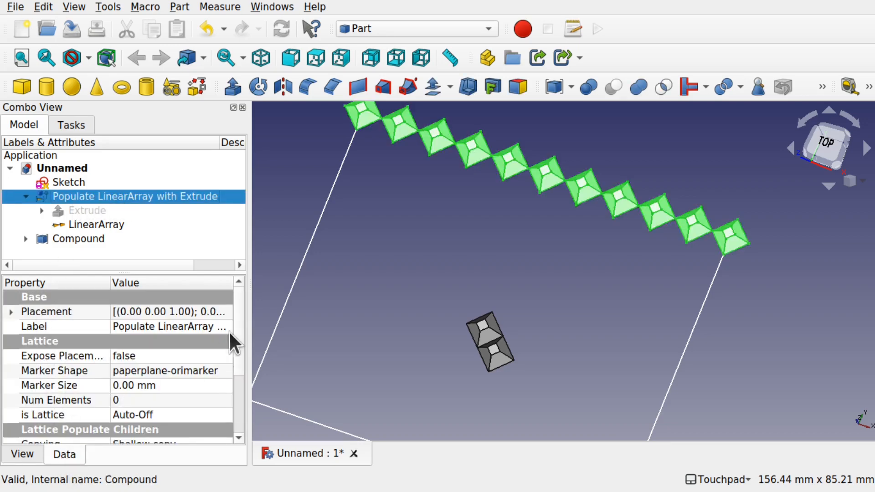
pyautogui.moveTo(236, 324); pyautogui.dragTo(225, 392)
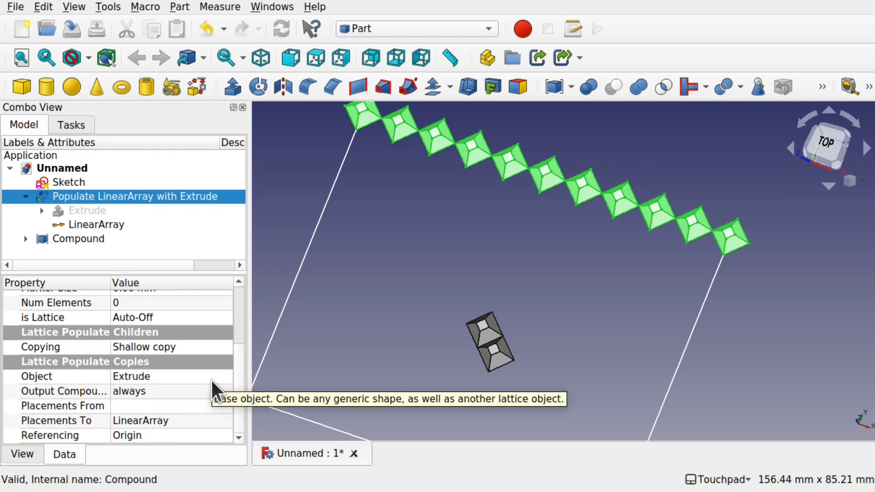
pyautogui.click(192, 379)
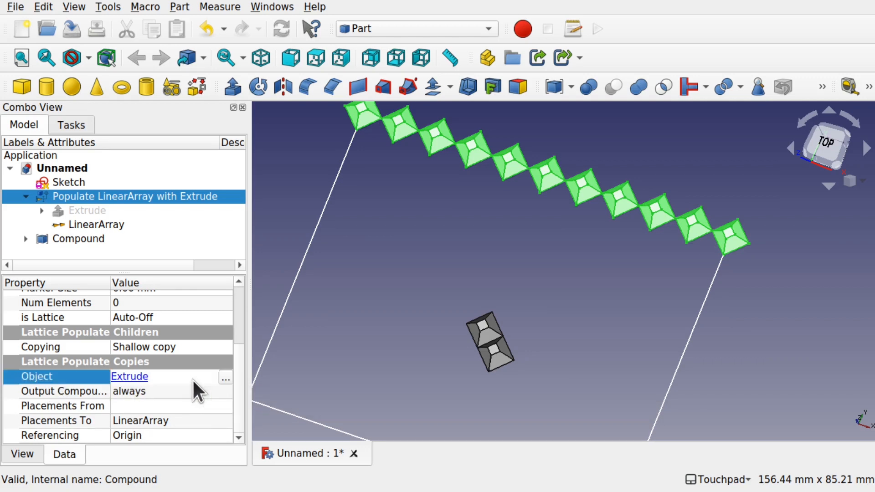
pyautogui.click(228, 377)
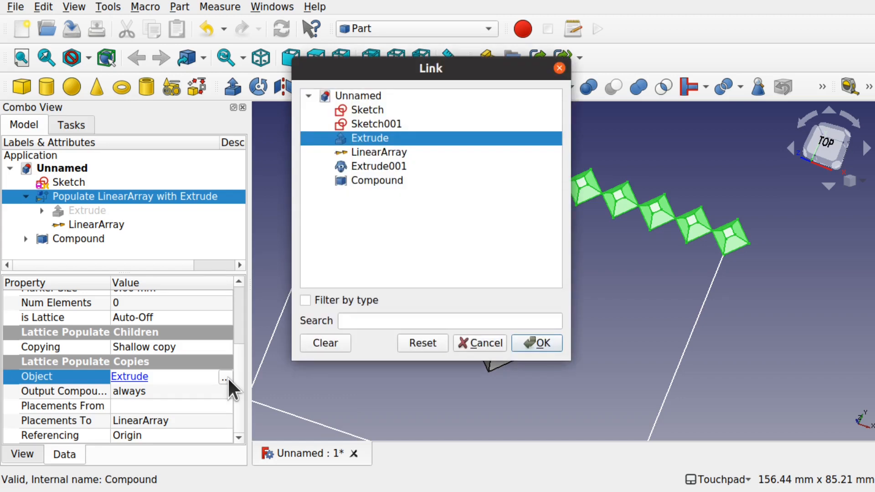
pyautogui.click(325, 343)
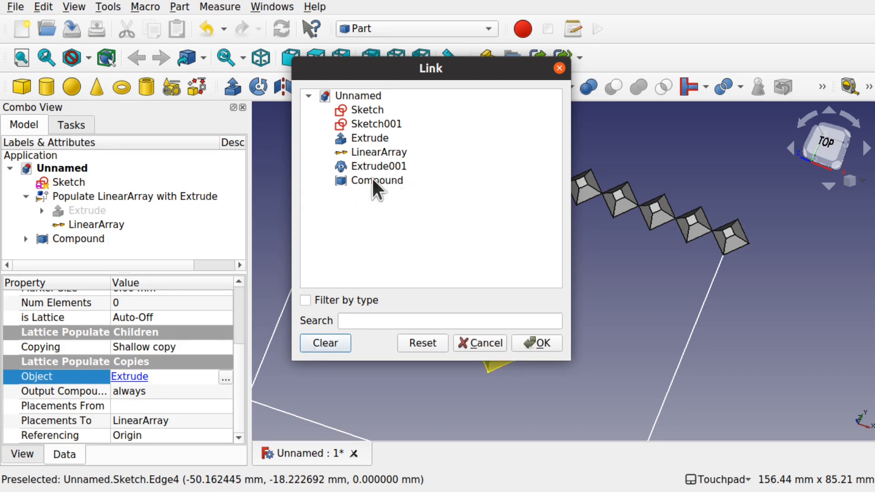
pyautogui.click(384, 180)
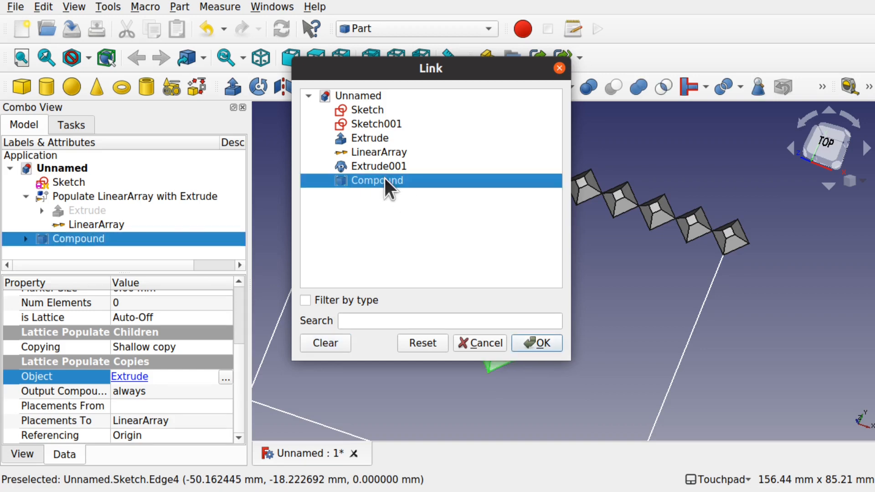
pyautogui.click(536, 342)
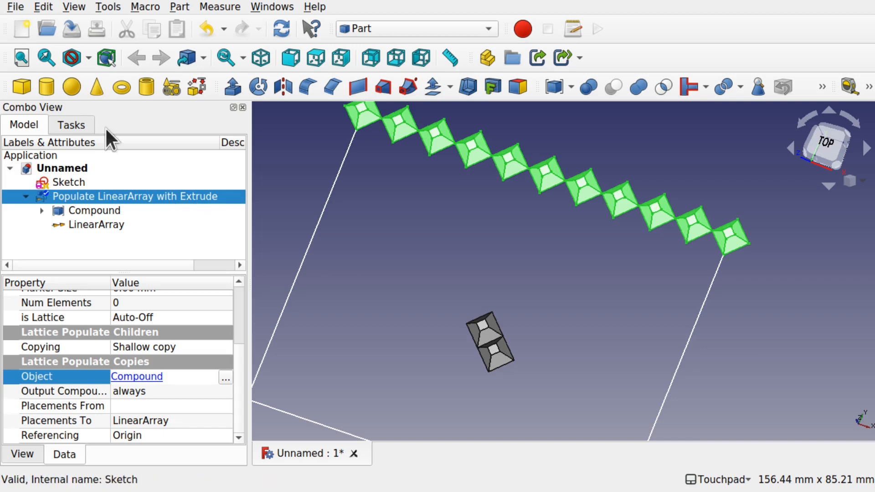
pyautogui.click(45, 7)
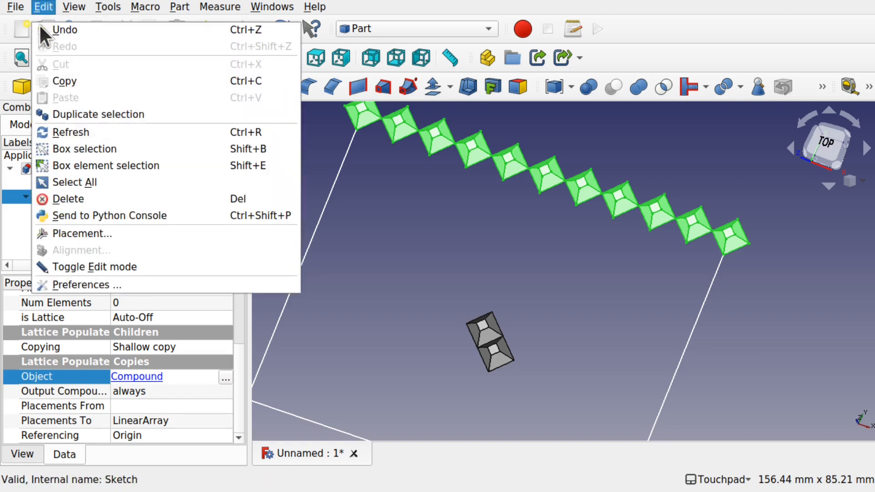
pyautogui.click(40, 27)
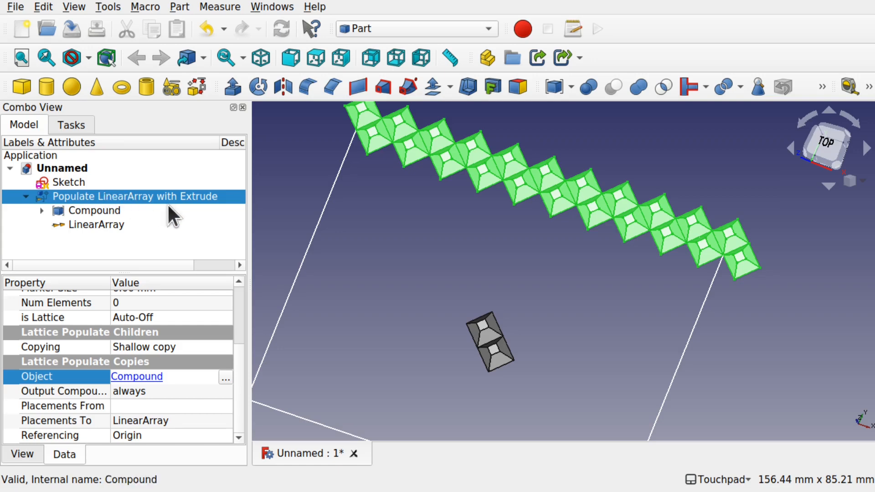
# Hide the source compound and the linear array's placement markers, leaving the populated row visible
pyautogui.click(90, 212)
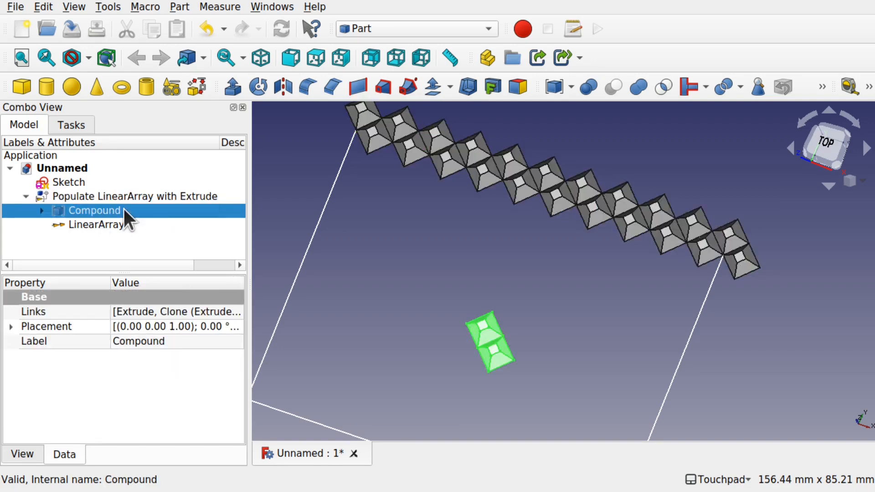
pyautogui.click(97, 237)
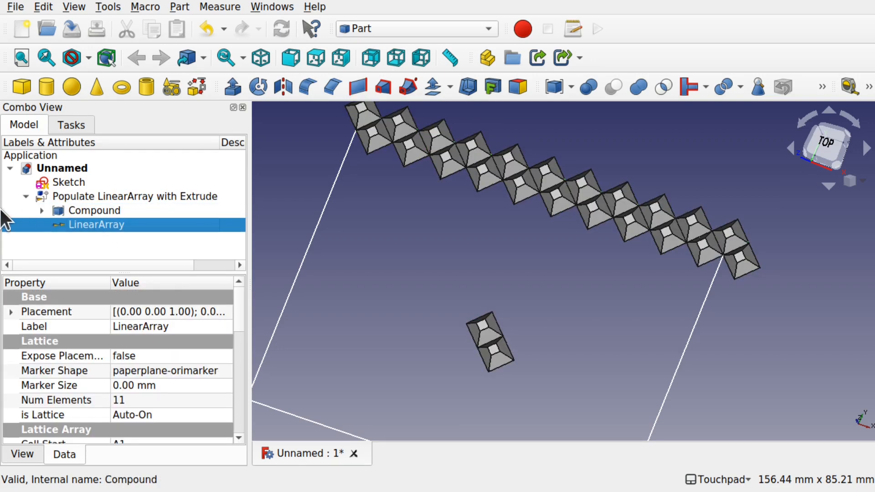
pyautogui.click(108, 209)
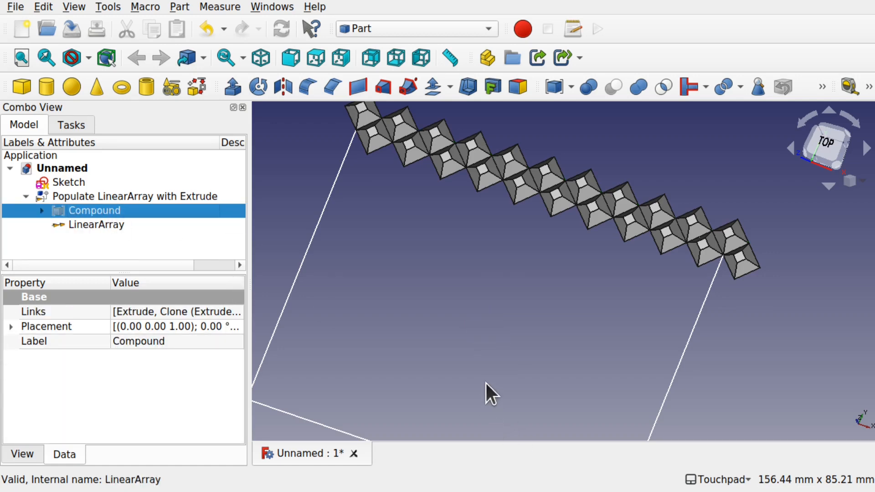
pyautogui.click(101, 227)
pyautogui.click(404, 234)
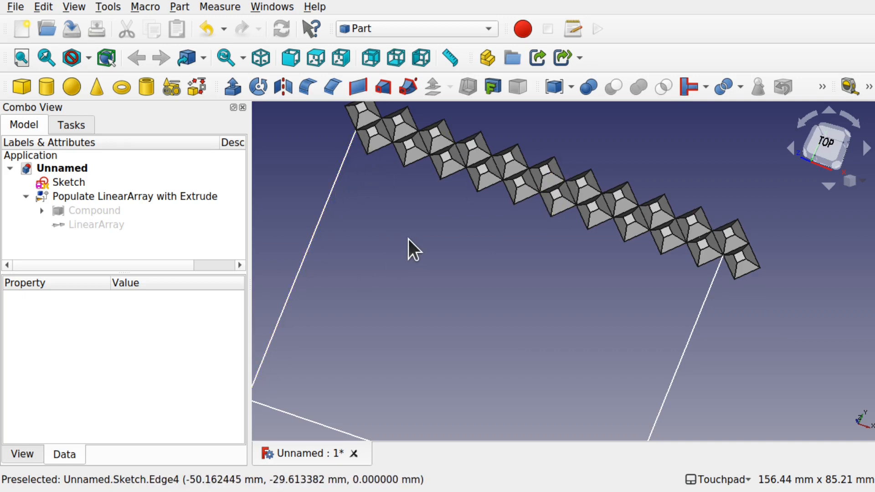
# Switch to the Lattice2 workbench and create a linear array along the base sketch's 80 mm edge beside the row's start
pyautogui.click(421, 29)
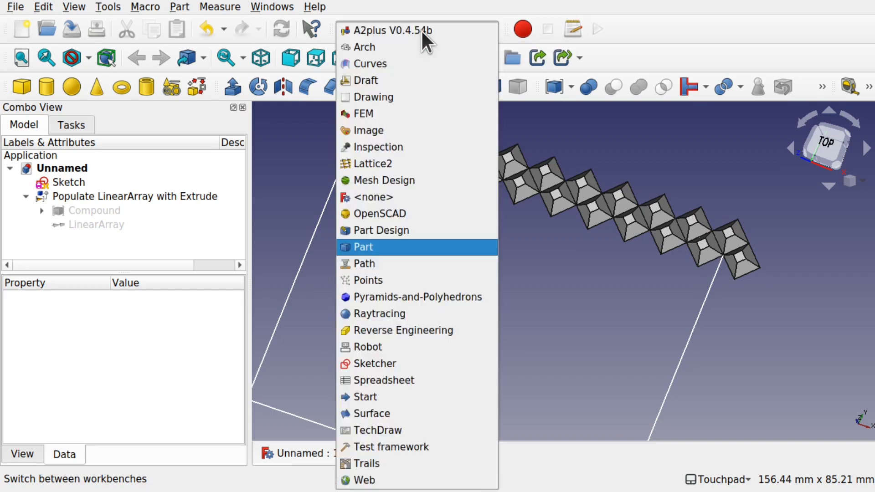
pyautogui.click(380, 162)
pyautogui.scroll(-4, 381, 162)
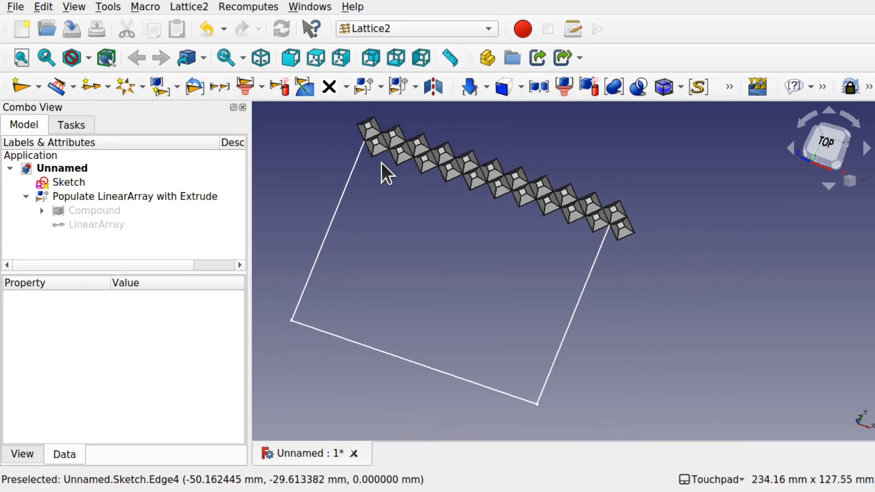
pyautogui.click(335, 227)
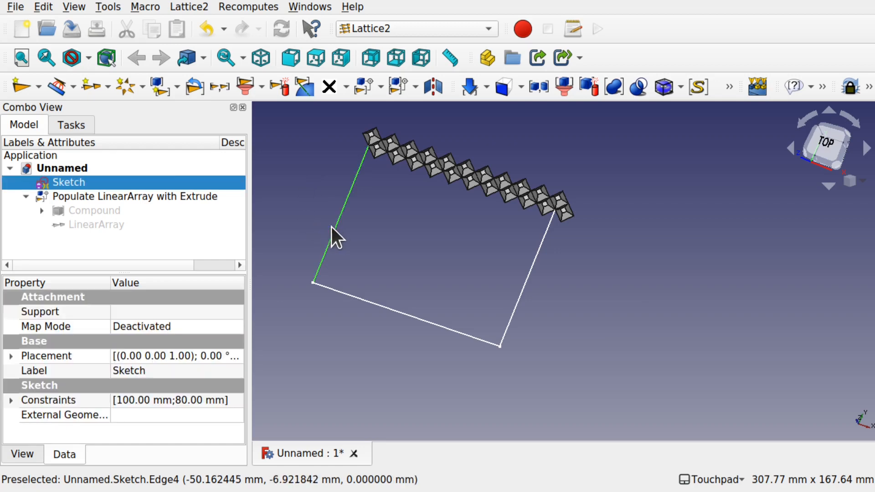
pyautogui.click(88, 86)
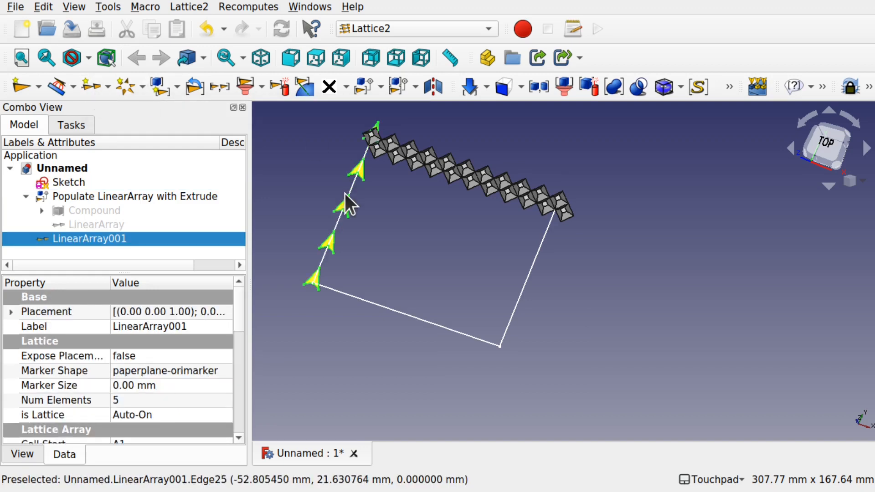
# Set Reverse to true for the new linear array so its placements start at the block row
pyautogui.keyDown('shift'); pyautogui.moveTo(401, 230); pyautogui.dragTo(479, 317, button='middle'); pyautogui.keyUp('shift')
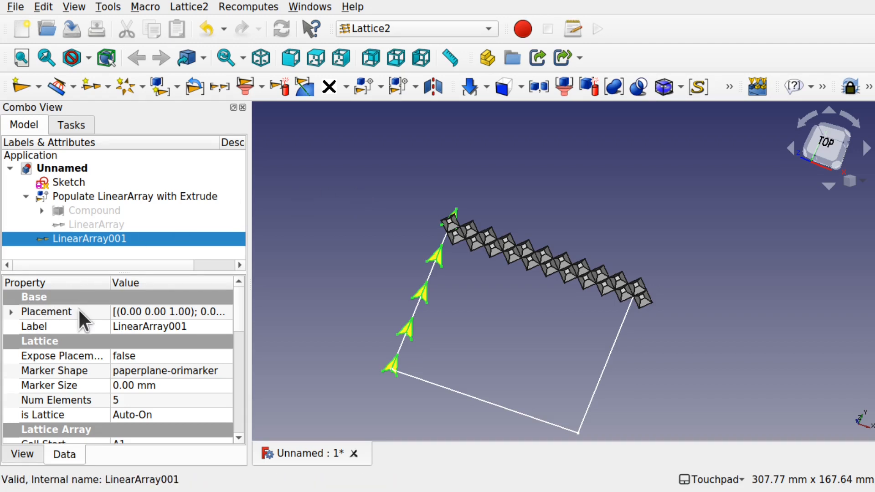
pyautogui.click(10, 313)
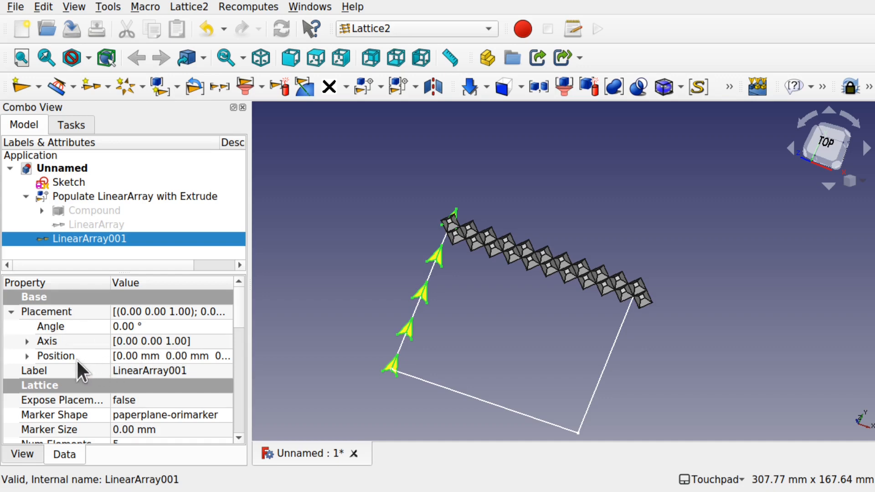
pyautogui.click(27, 356)
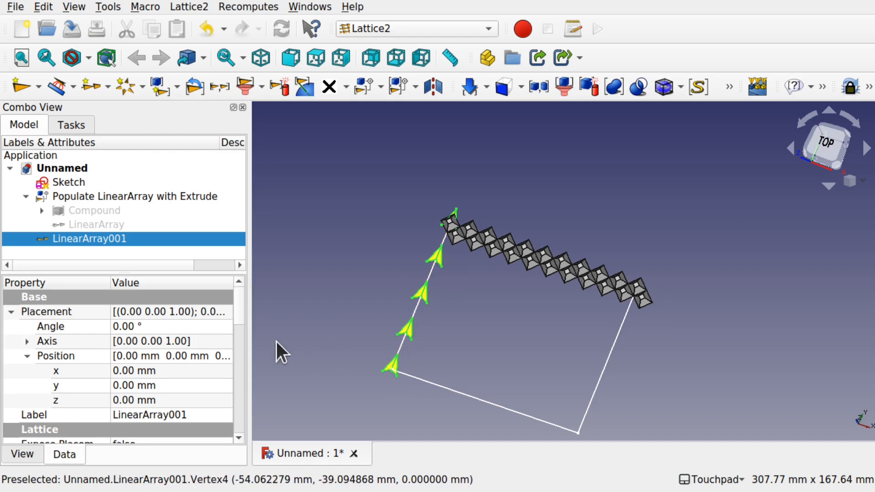
pyautogui.moveTo(238, 295); pyautogui.dragTo(240, 373)
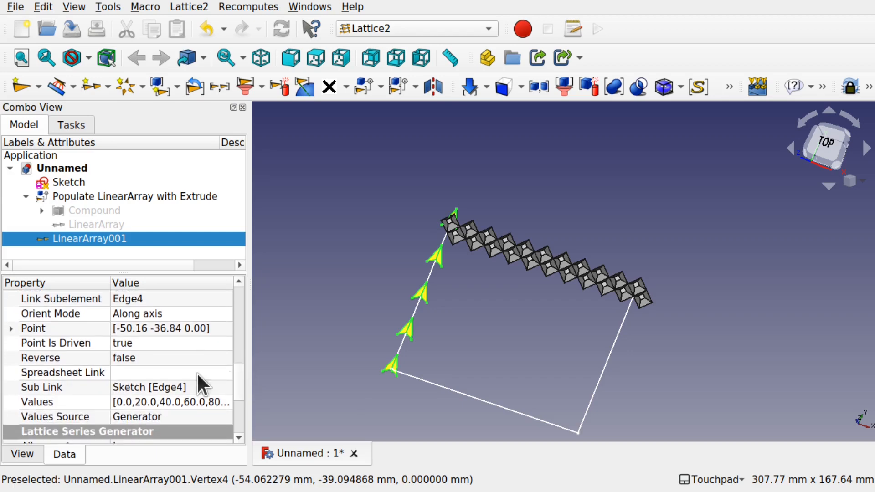
pyautogui.click(162, 357)
pyautogui.click(162, 357)
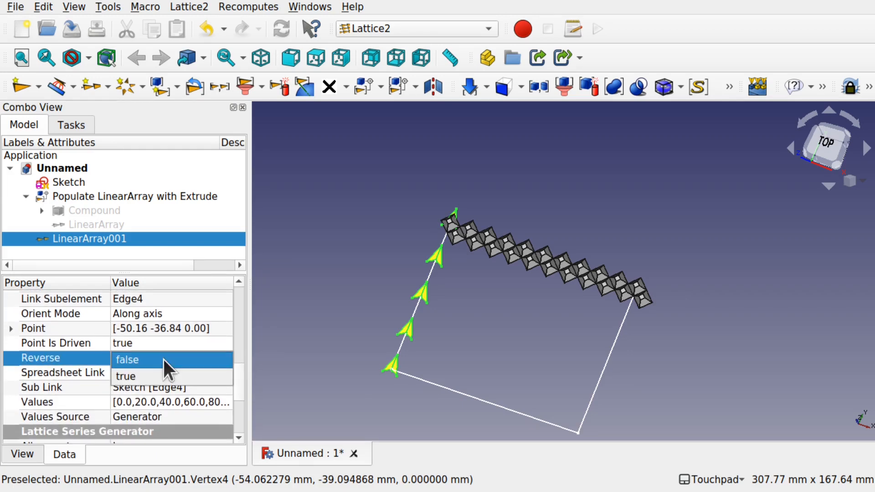
pyautogui.click(158, 371)
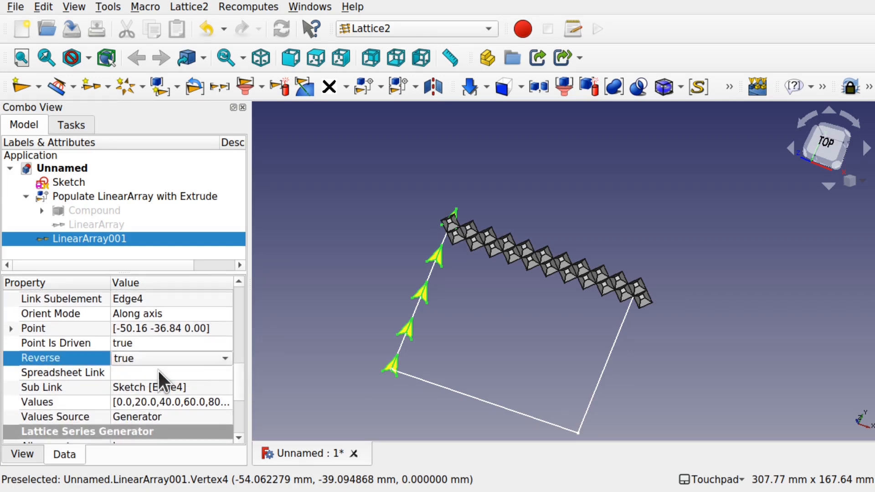
pyautogui.click(326, 300)
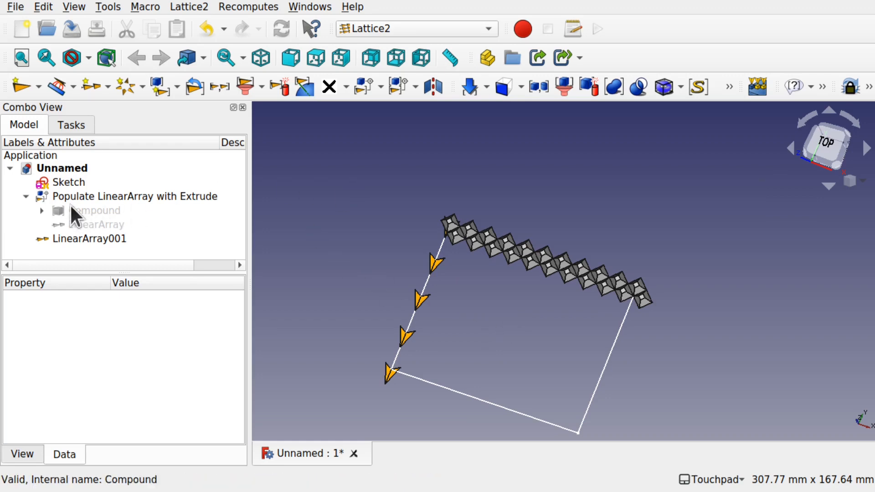
# Populate the reversed linear array with copies of the block row using Populate with copies: Build Array
pyautogui.click(162, 196)
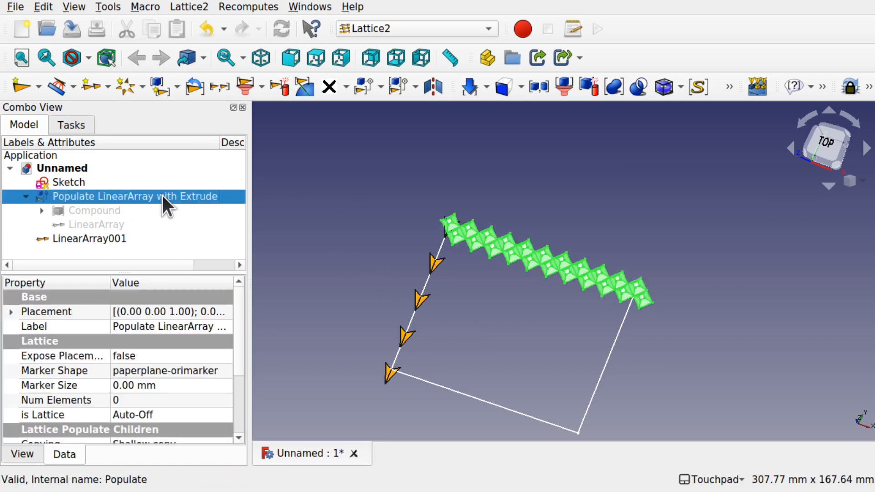
pyautogui.keyDown('ctrl'); pyautogui.click(105, 237); pyautogui.keyUp('ctrl')
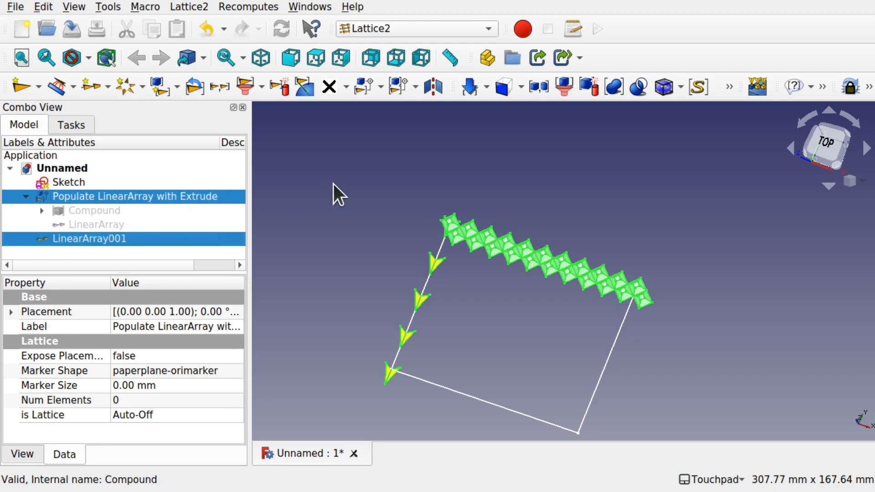
pyautogui.click(197, 6)
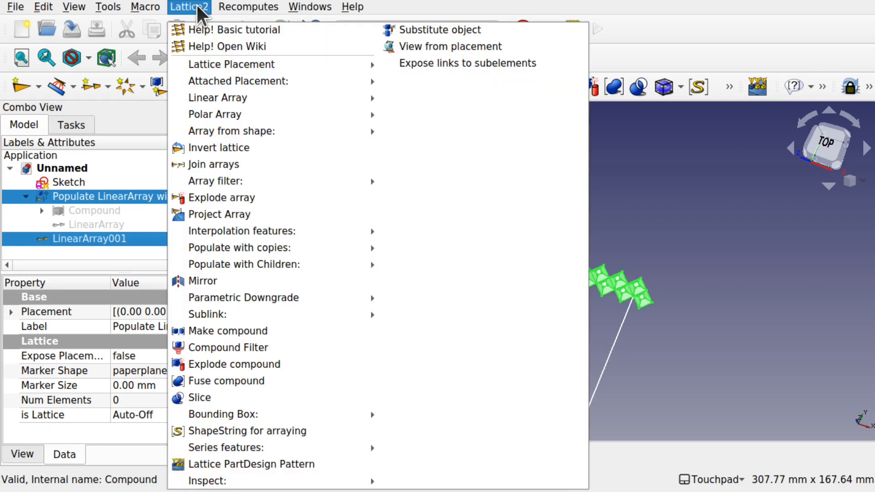
pyautogui.moveTo(284, 254)
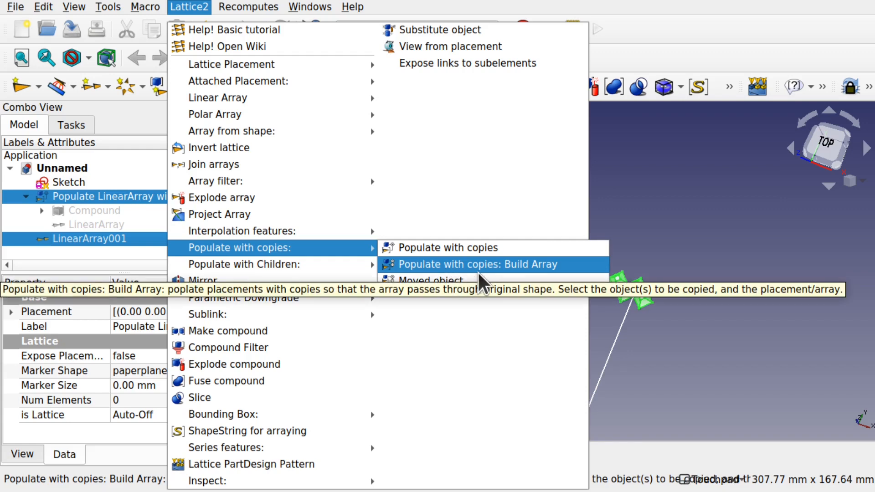
pyautogui.click(536, 265)
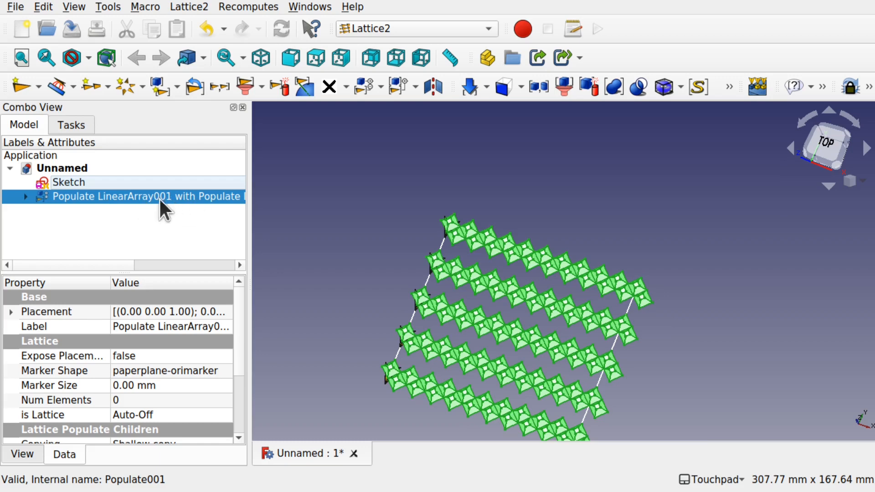
# Set the Count of the second linear array, the one along the 80 mm edge, to 8
pyautogui.click(24, 197)
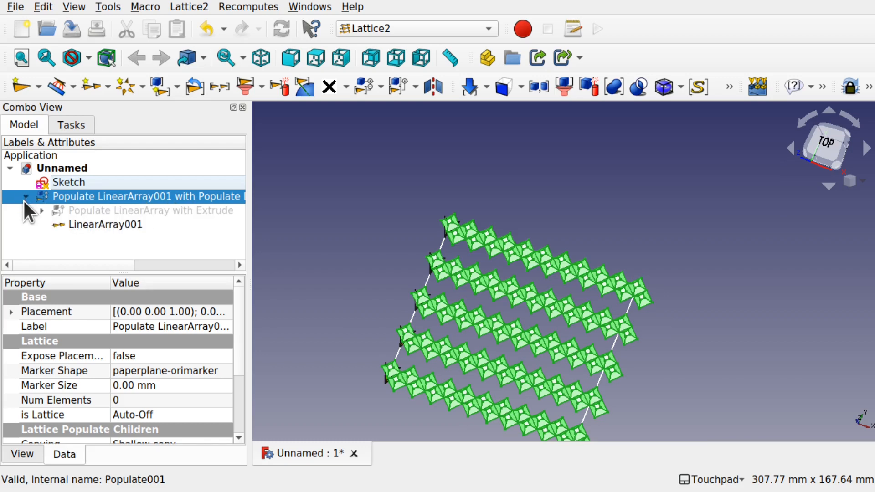
pyautogui.click(116, 226)
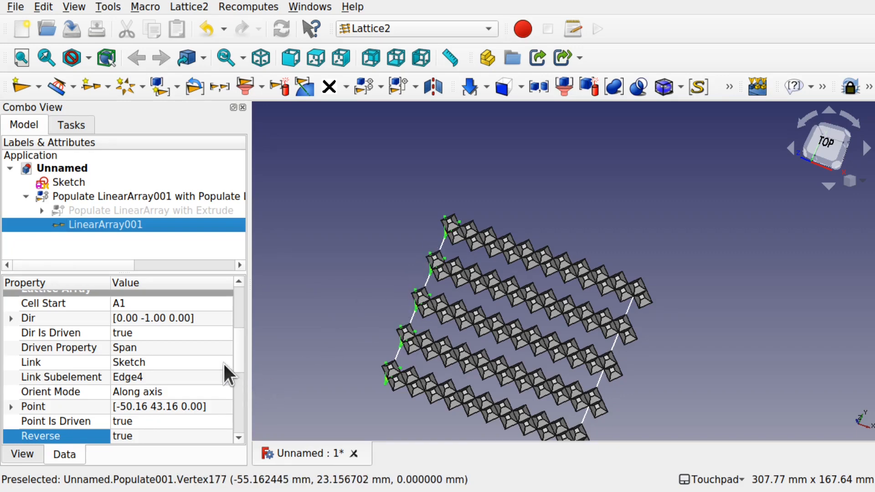
pyautogui.moveTo(238, 356); pyautogui.dragTo(235, 404)
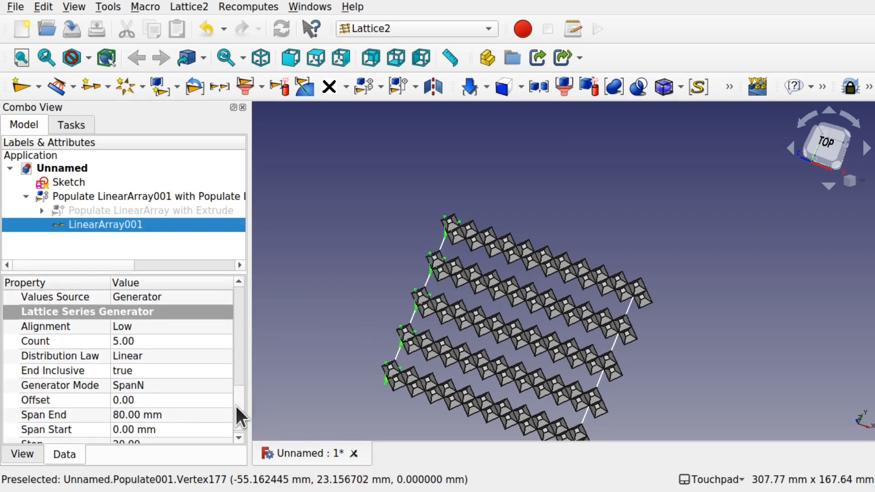
pyautogui.click(174, 337)
pyautogui.write('8')
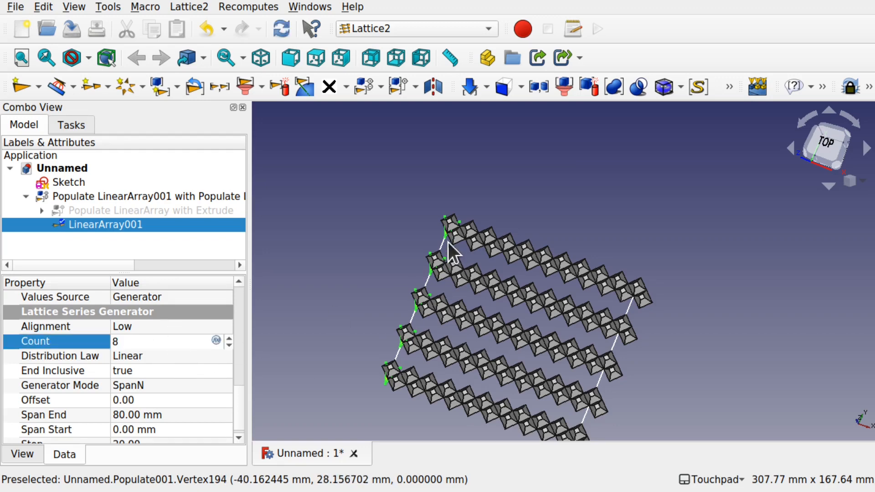
pyautogui.click(169, 352)
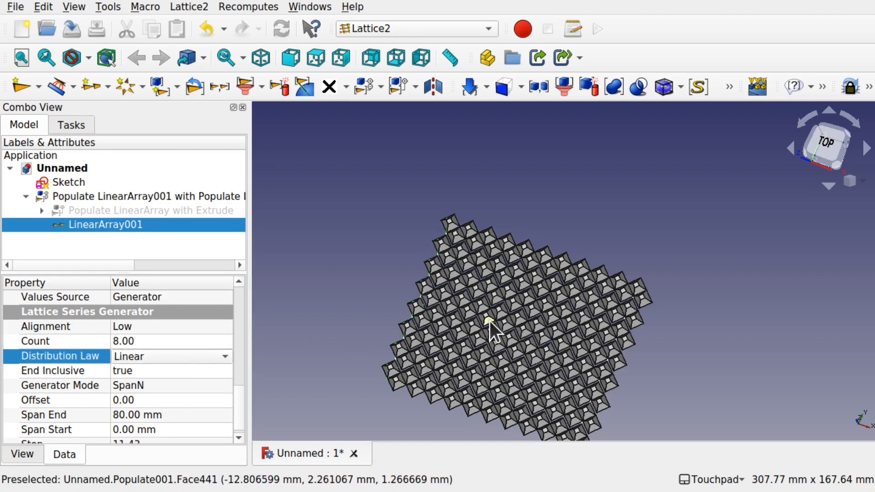
pyautogui.scroll(5, 489, 320)
pyautogui.scroll(-1, 449, 274)
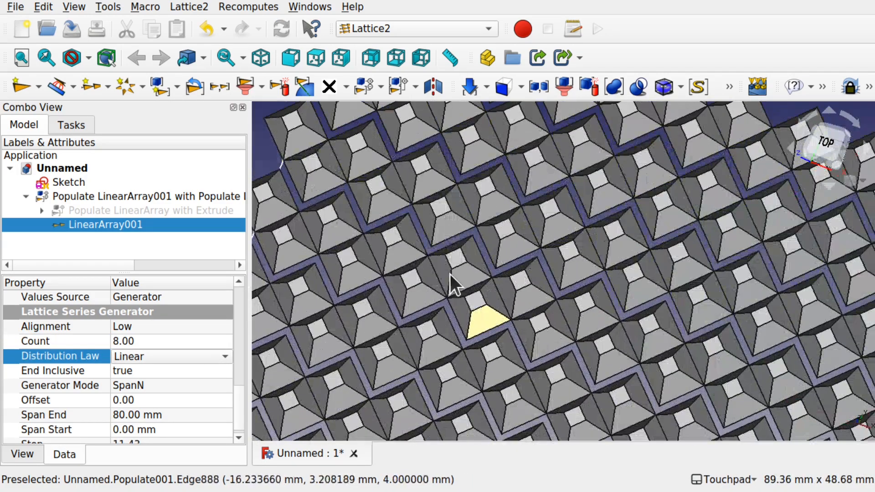
# Set the Count of the array along the 80 mm edge to 9
pyautogui.click(150, 341)
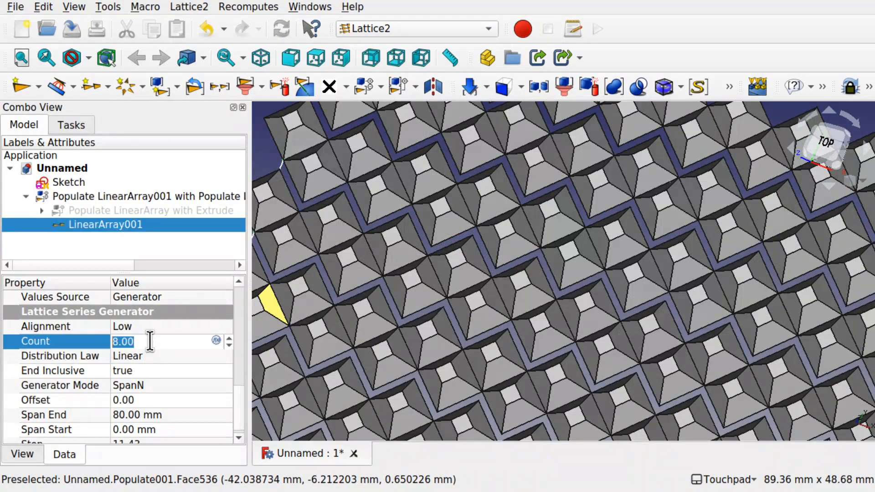
pyautogui.write('9')
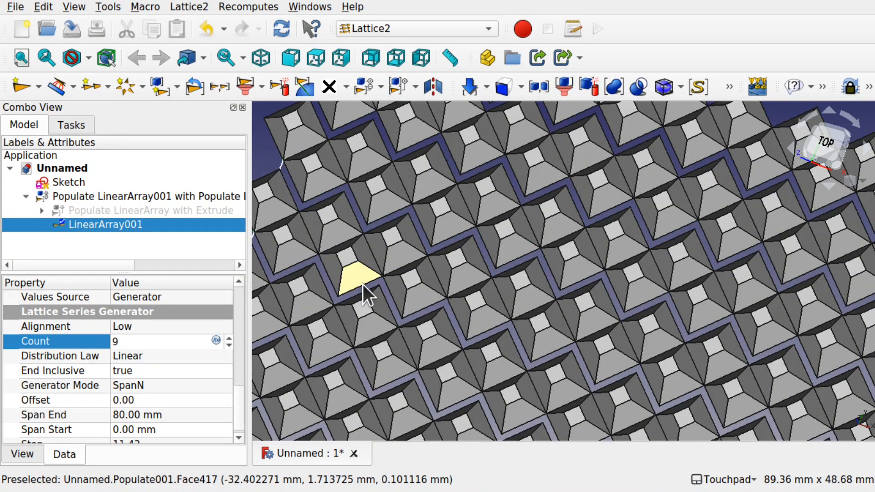
pyautogui.click(362, 284)
# Examine the populated block grid from above, from the front and from underneath, checking the fit between rows and over the base sketch
pyautogui.scroll(-4, 363, 284)
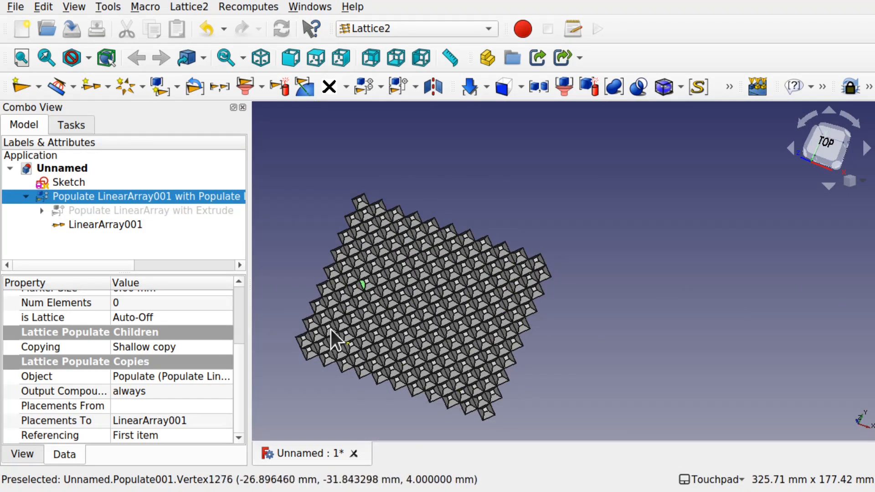
pyautogui.scroll(4, 398, 305)
pyautogui.scroll(-3, 398, 305)
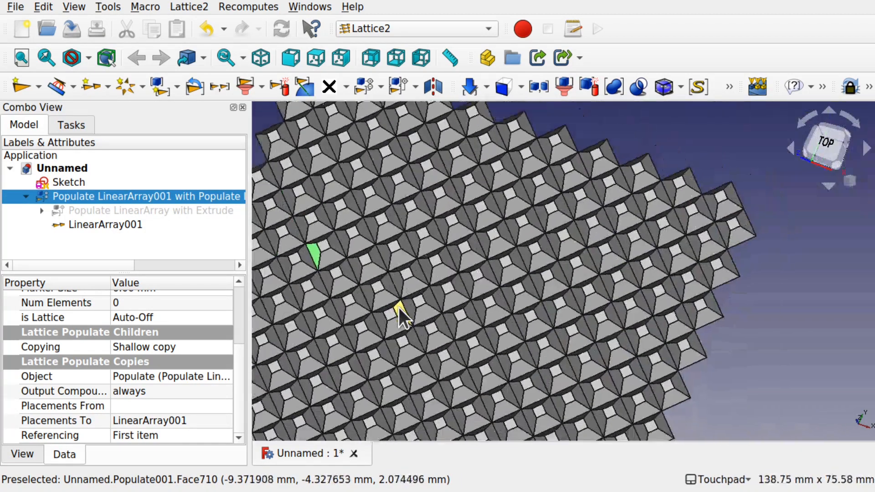
pyautogui.scroll(-1, 398, 307)
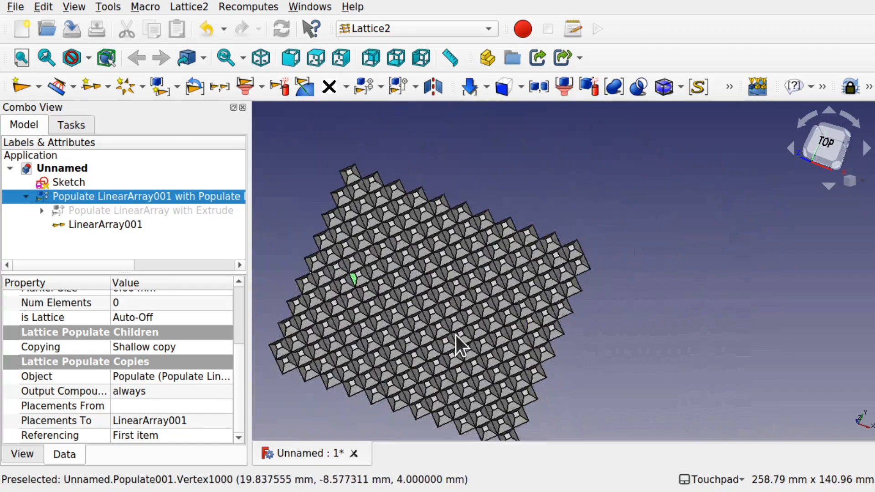
pyautogui.keyDown('shift'); pyautogui.moveTo(463, 330); pyautogui.dragTo(540, 260); pyautogui.keyUp('shift')
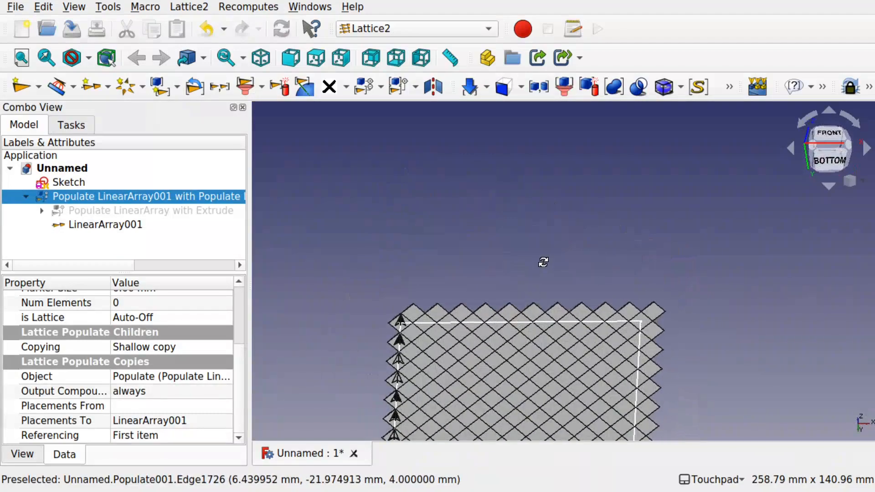
pyautogui.press('1')
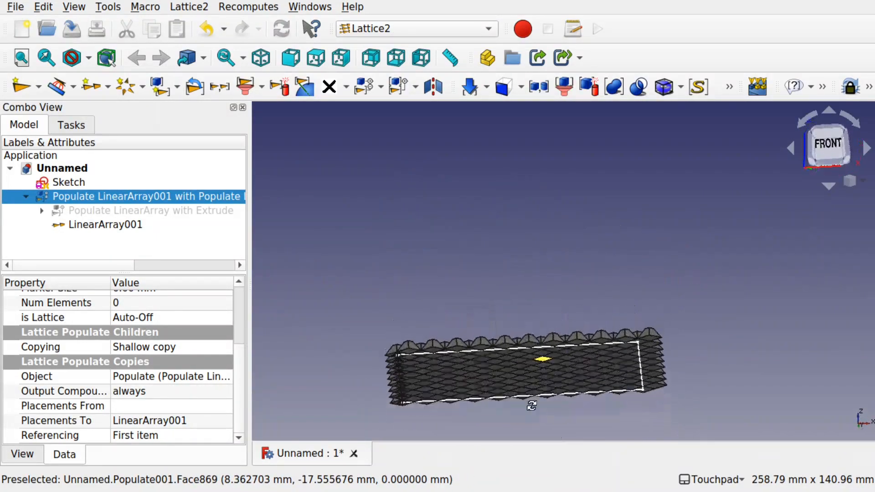
pyautogui.keyDown('shift'); pyautogui.moveTo(579, 350); pyautogui.dragTo(539, 405); pyautogui.keyUp('shift')
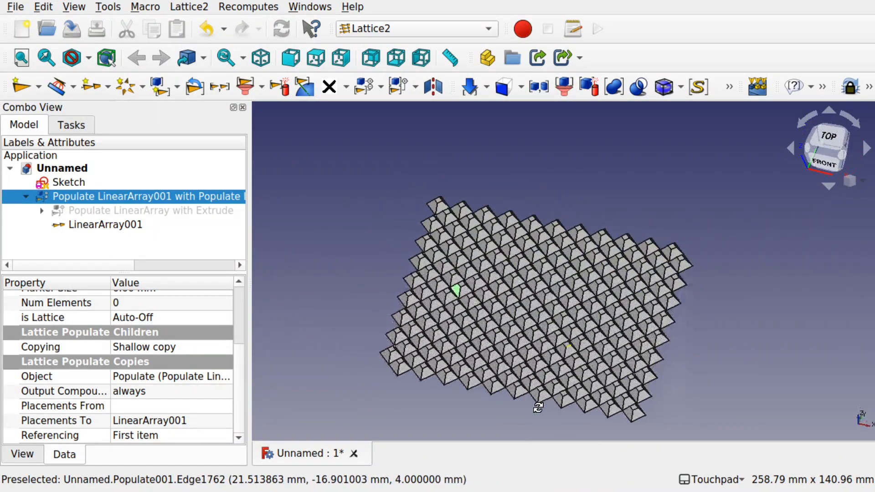
pyautogui.click(345, 228)
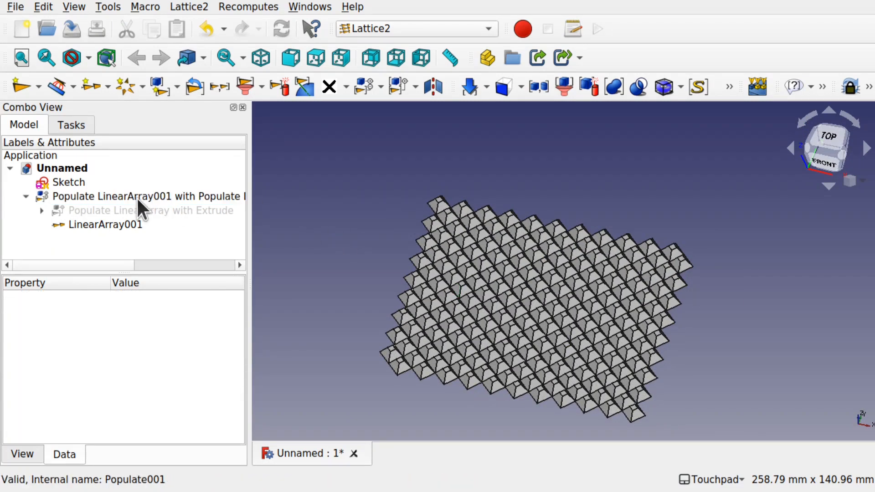
# Apply a Parametric Downgrade to Leaves to the populated block grid
pyautogui.click(24, 197)
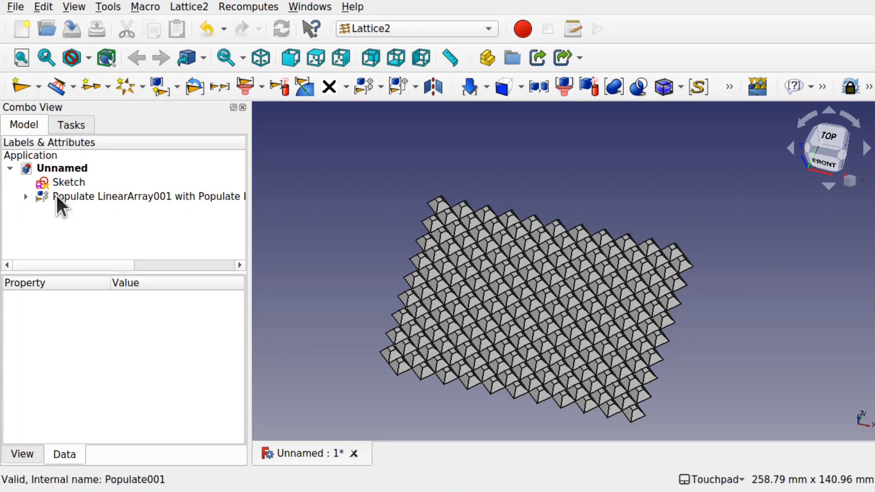
pyautogui.click(89, 195)
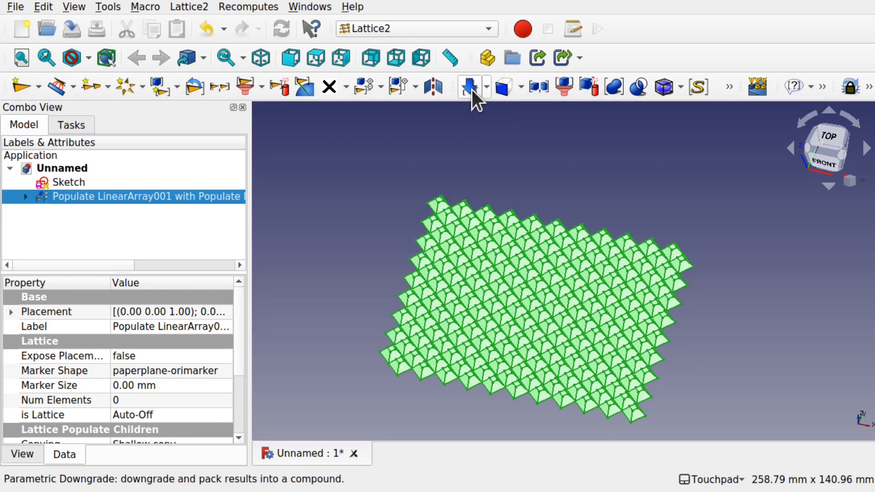
pyautogui.click(188, 6)
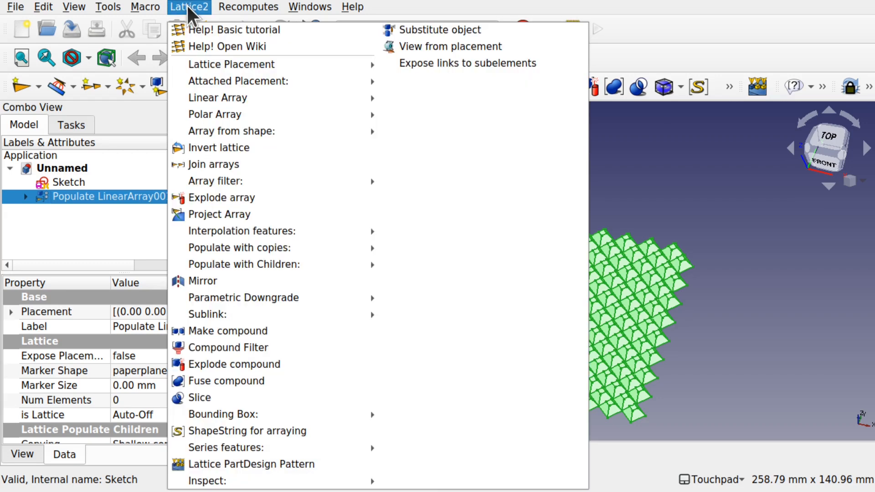
pyautogui.moveTo(318, 303)
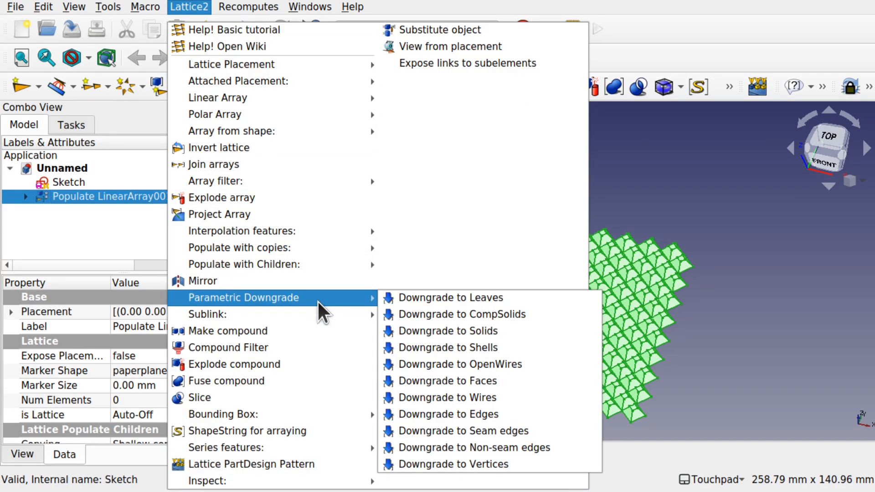
pyautogui.click(449, 298)
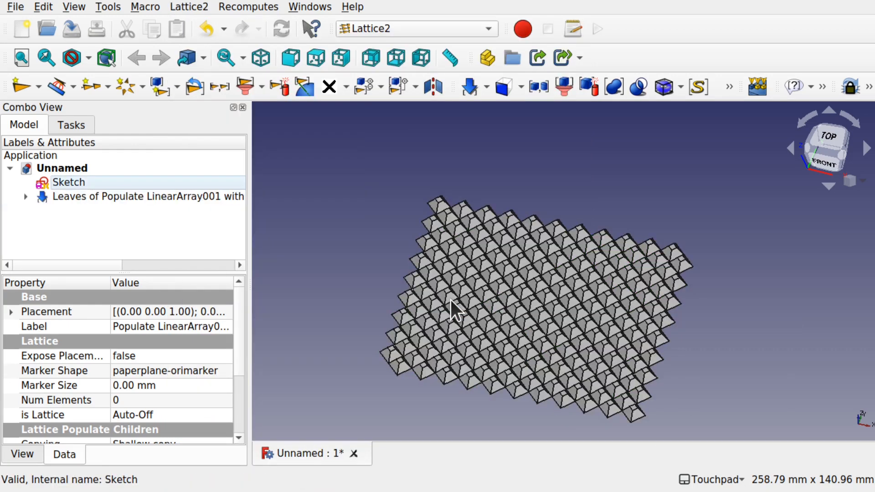
pyautogui.click(334, 255)
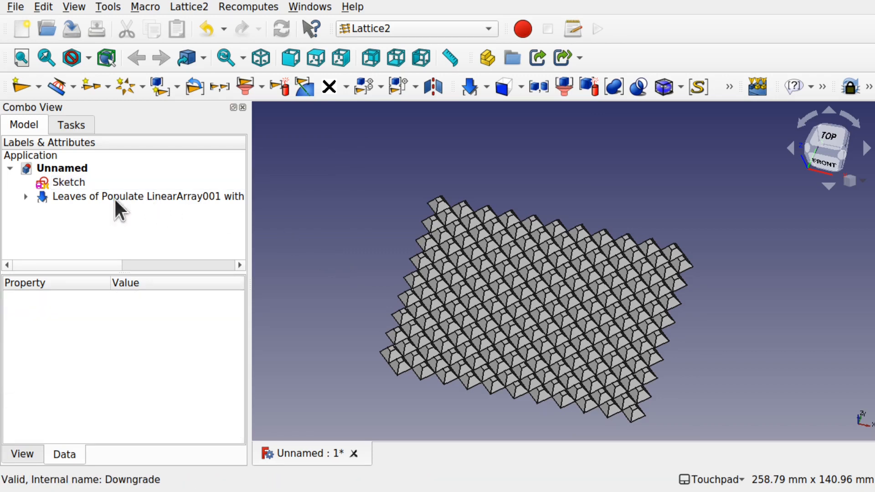
pyautogui.click(25, 196)
pyautogui.click(42, 211)
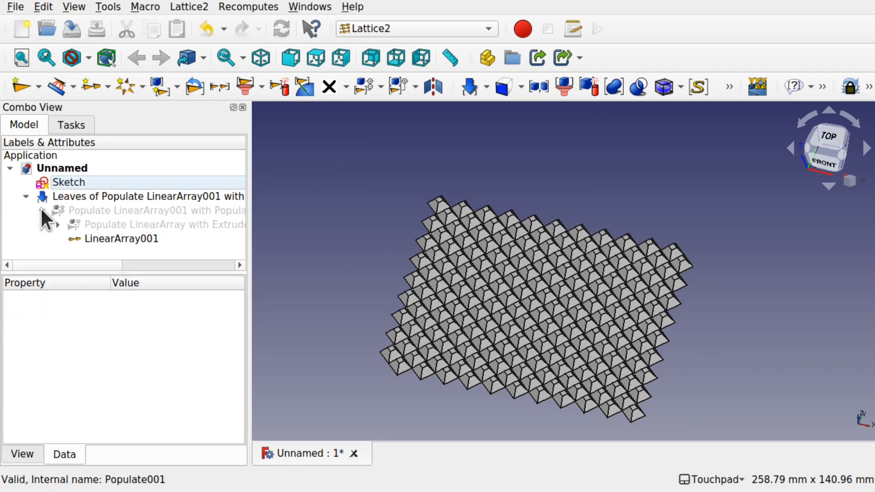
pyautogui.click(41, 210)
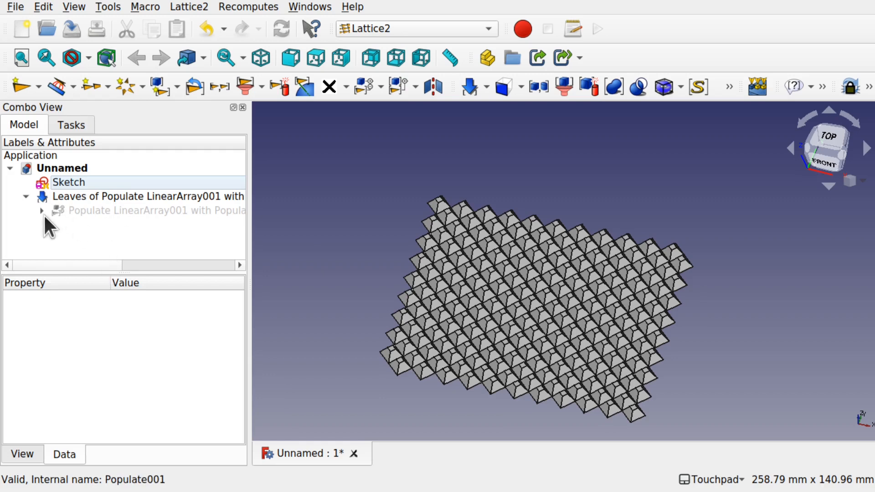
pyautogui.click(26, 193)
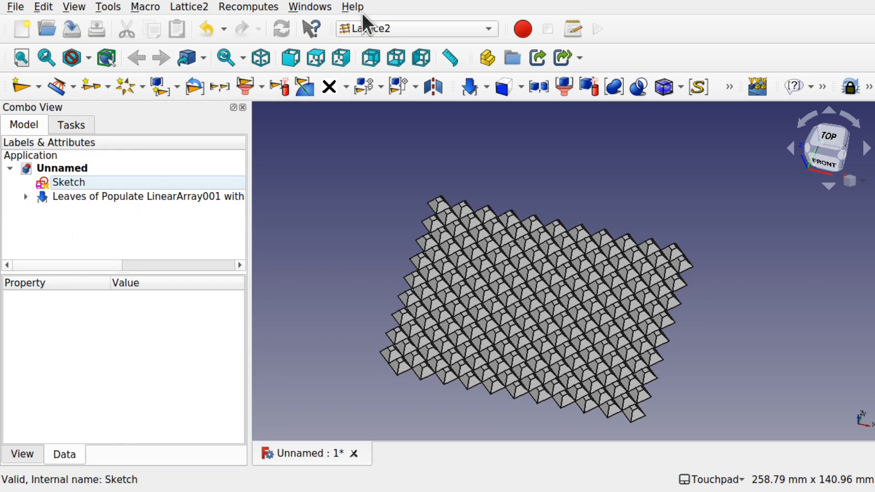
pyautogui.click(401, 28)
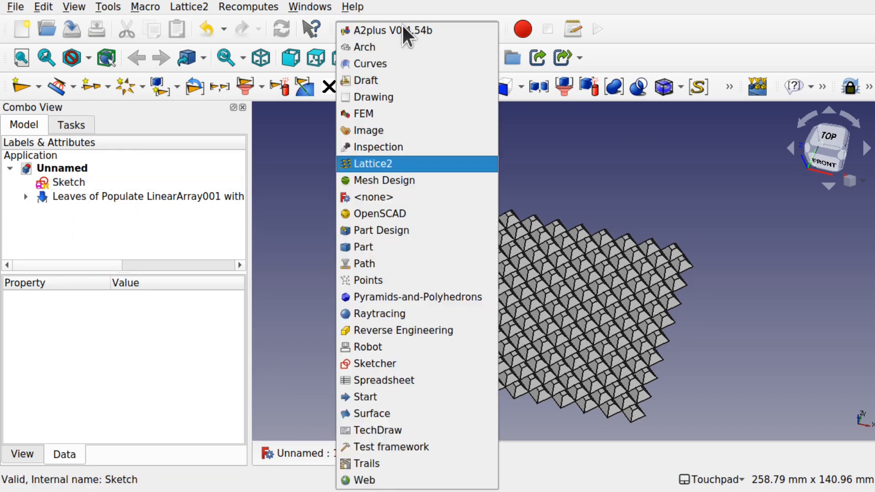
pyautogui.click(379, 247)
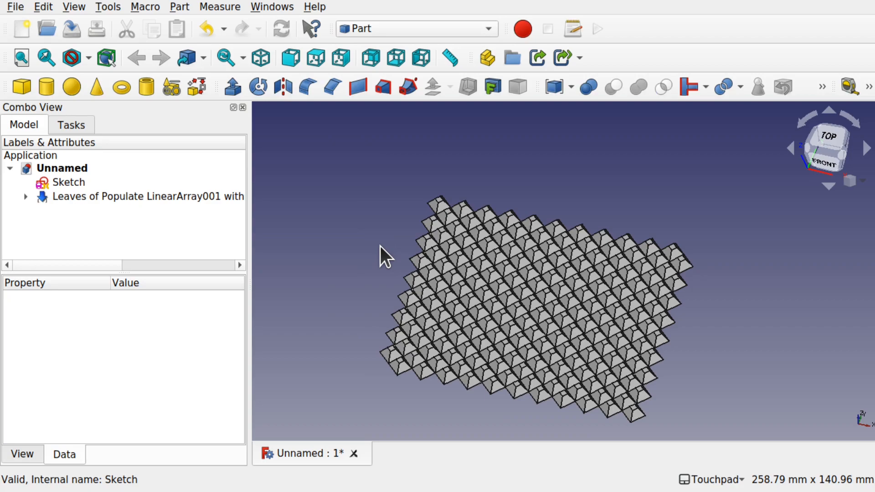
pyautogui.keyDown('alt'); pyautogui.moveTo(546, 306); pyautogui.dragTo(571, 352); pyautogui.keyUp('alt')
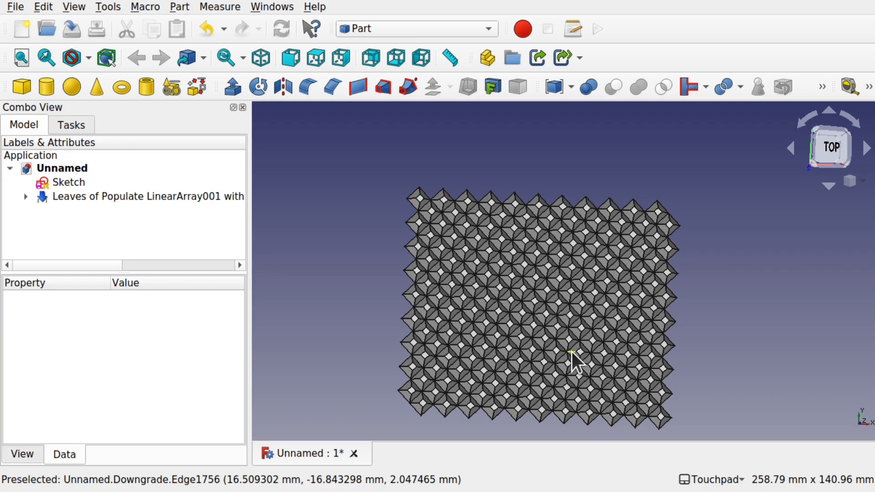
pyautogui.moveTo(535, 373)
pyautogui.keyDown('alt'); pyautogui.mouseDown()
pyautogui.moveTo(588, 365)
pyautogui.moveTo(634, 264)
pyautogui.moveTo(546, 295)
pyautogui.moveTo(513, 342)
pyautogui.moveTo(529, 358)
pyautogui.mouseUp(); pyautogui.keyUp('alt')
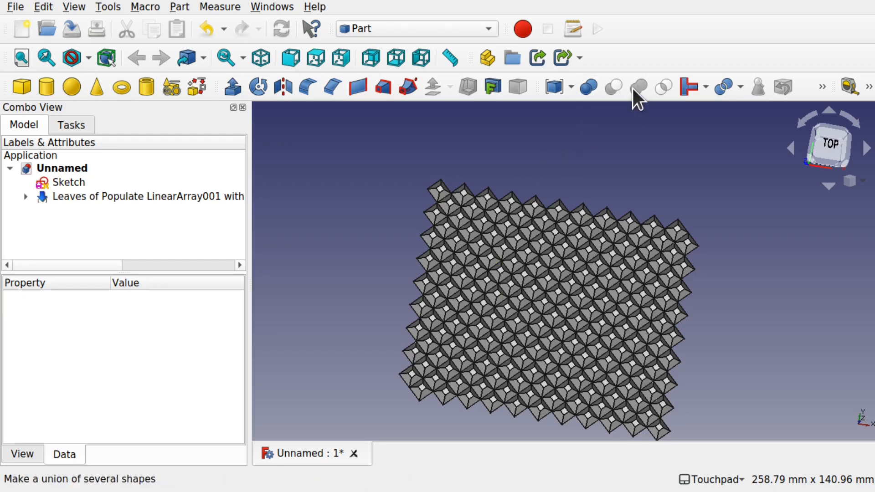
pyautogui.click(550, 288)
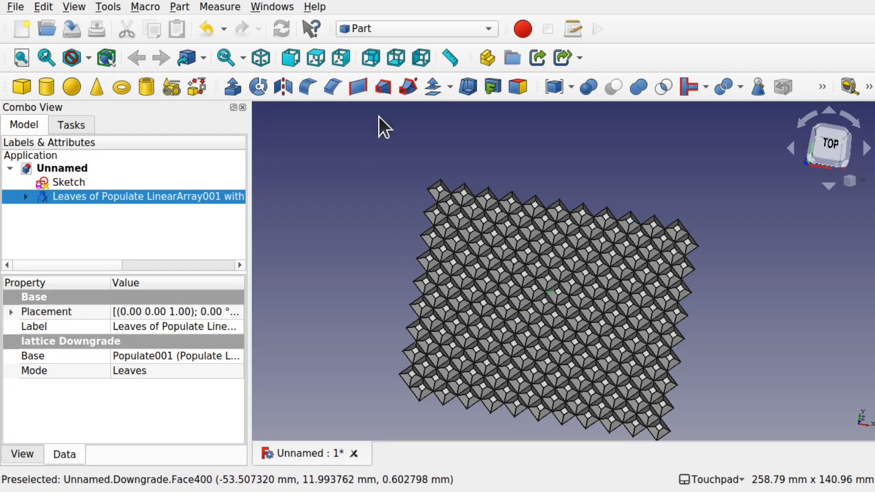
# Create a new unattached sketch on the XY plane in the Sketcher workbench, with a 0 mm offset
pyautogui.click(413, 29)
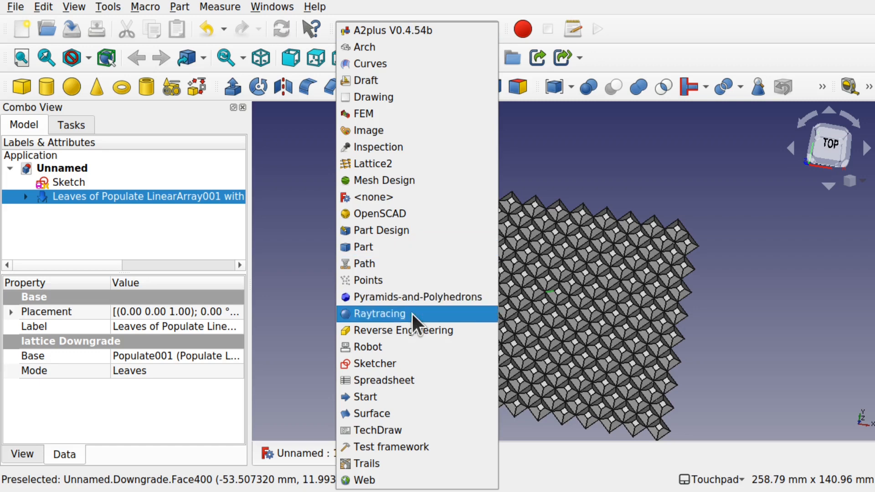
pyautogui.click(404, 364)
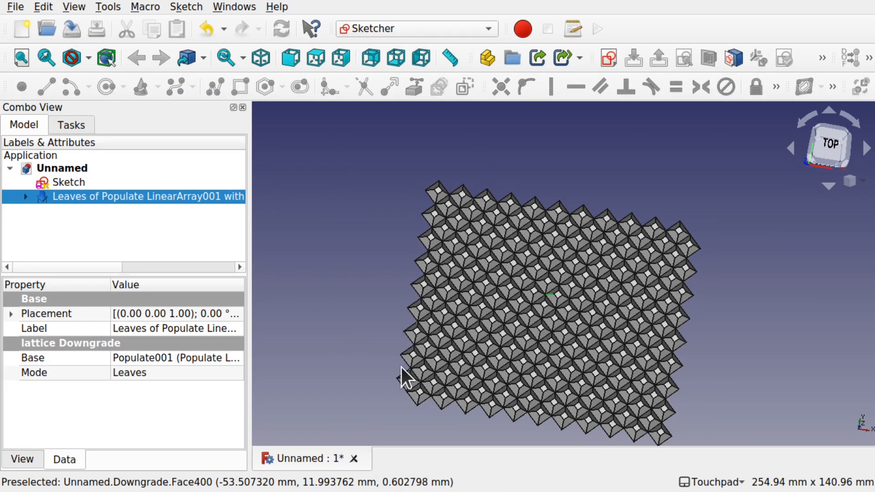
pyautogui.click(832, 149)
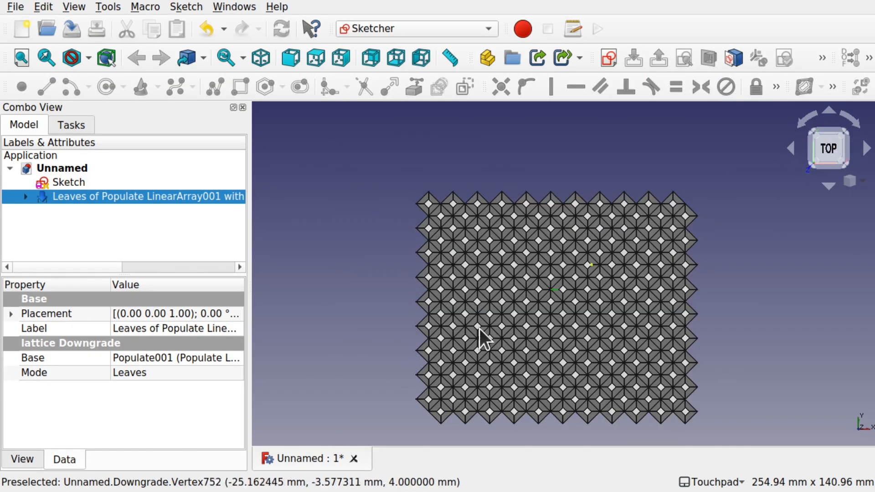
pyautogui.click(606, 59)
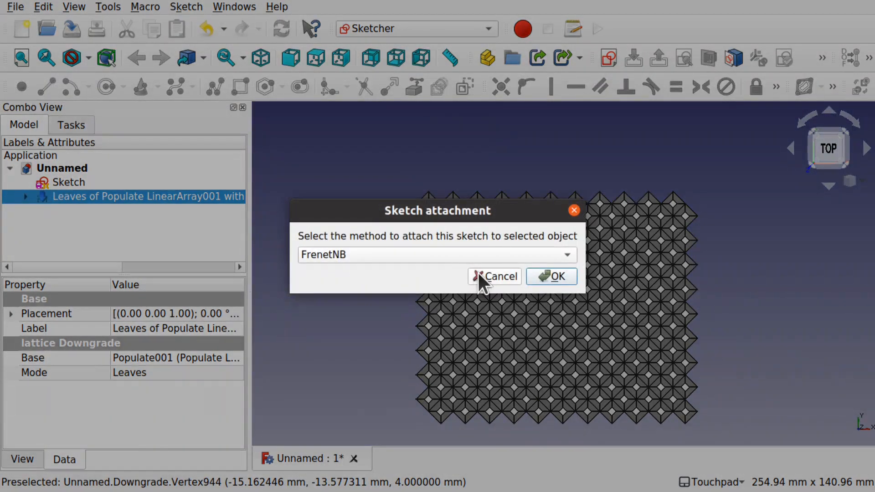
pyautogui.click(478, 274)
pyautogui.click(338, 213)
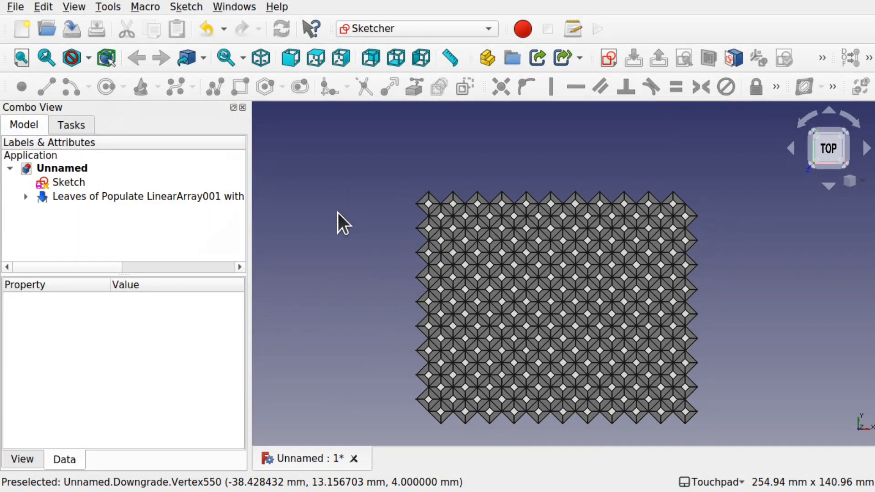
pyautogui.click(609, 55)
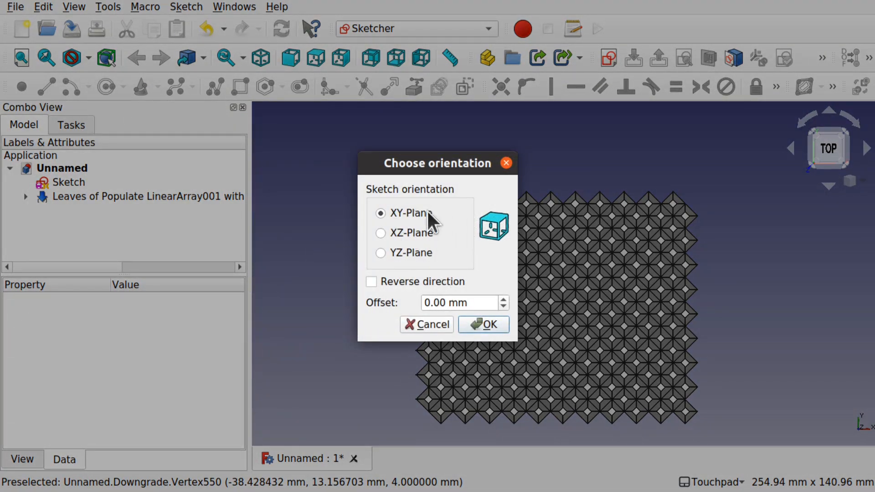
pyautogui.click(485, 325)
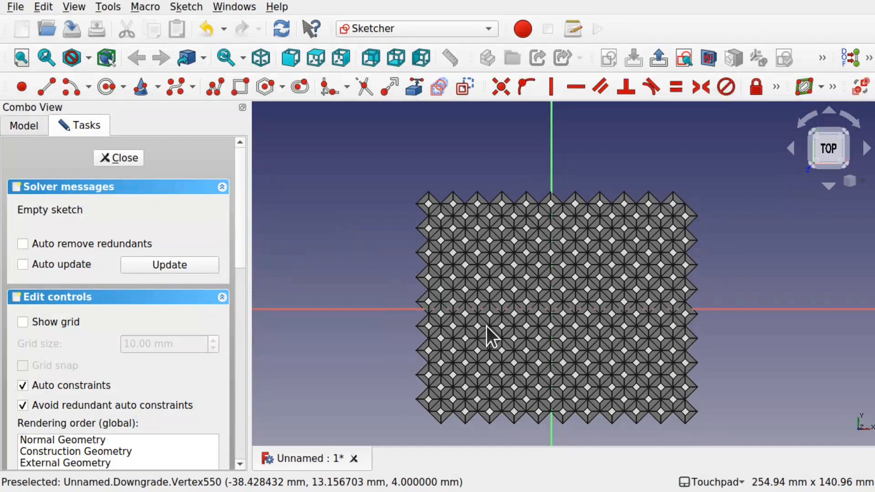
# With the view sectioned at the sketch plane, sketch a circle of about 38 mm radius centred on the origin and finish the sketch
pyautogui.moveTo(610, 363)
pyautogui.keyDown('shift'); pyautogui.mouseDown()
pyautogui.moveTo(582, 225)
pyautogui.moveTo(611, 274)
pyautogui.moveTo(598, 353)
pyautogui.mouseUp(); pyautogui.keyUp('shift')
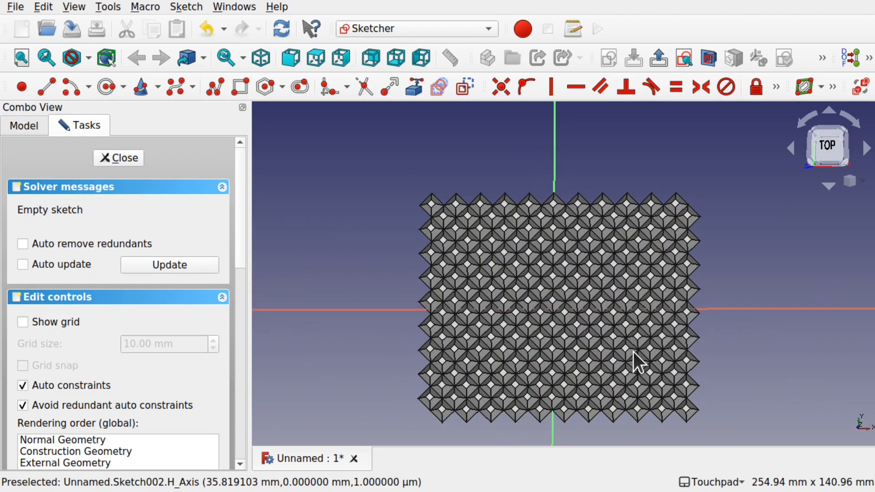
pyautogui.click(707, 58)
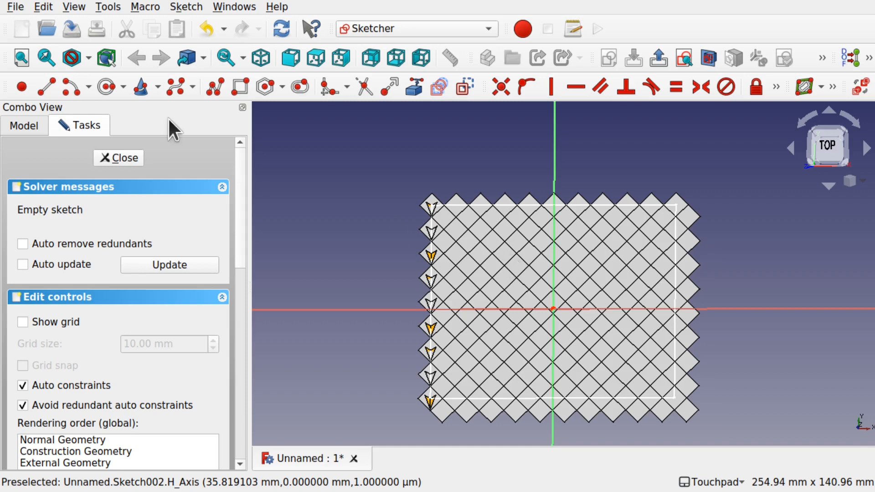
pyautogui.click(104, 86)
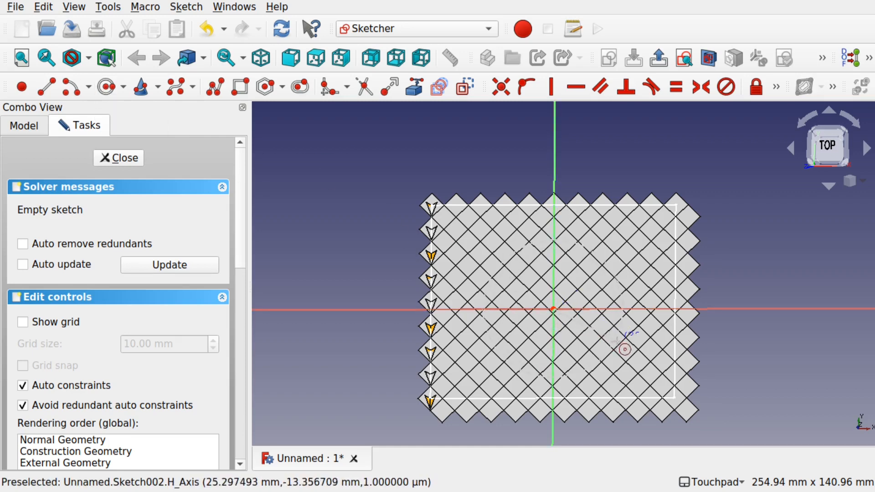
pyautogui.click(637, 350)
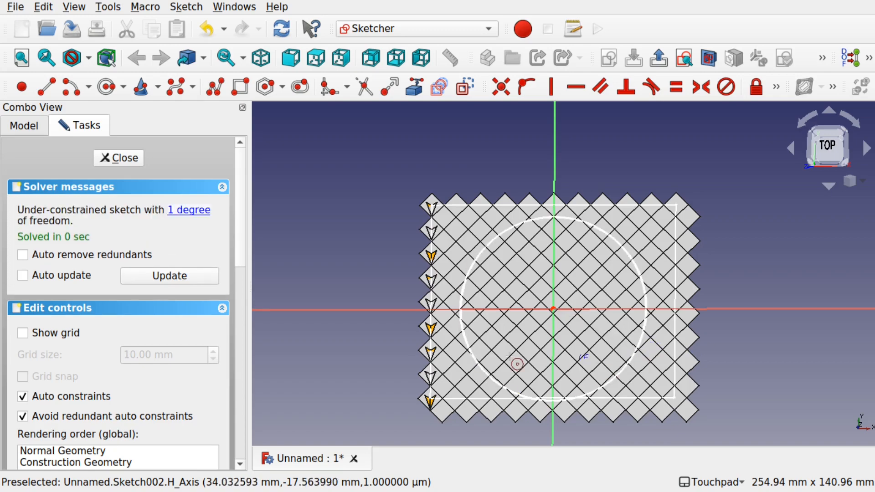
pyautogui.moveTo(601, 361); pyautogui.dragTo(580, 280, button='middle')
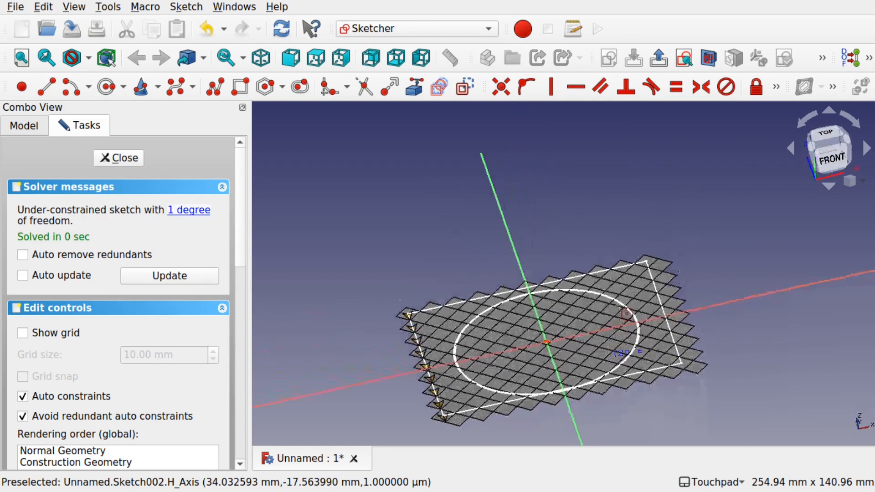
pyautogui.moveTo(618, 305)
pyautogui.mouseDown(button='middle')
pyautogui.moveTo(603, 351)
pyautogui.moveTo(547, 353)
pyautogui.moveTo(554, 379)
pyautogui.mouseUp(button='middle')
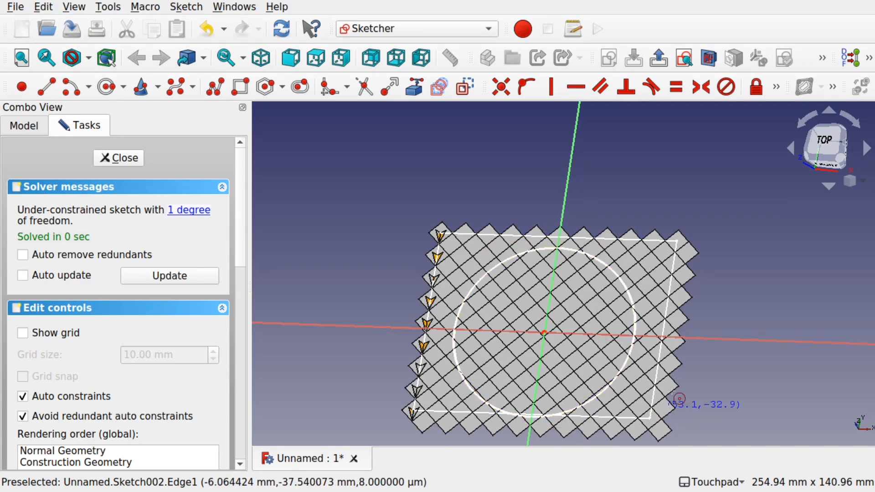
pyautogui.click(120, 156)
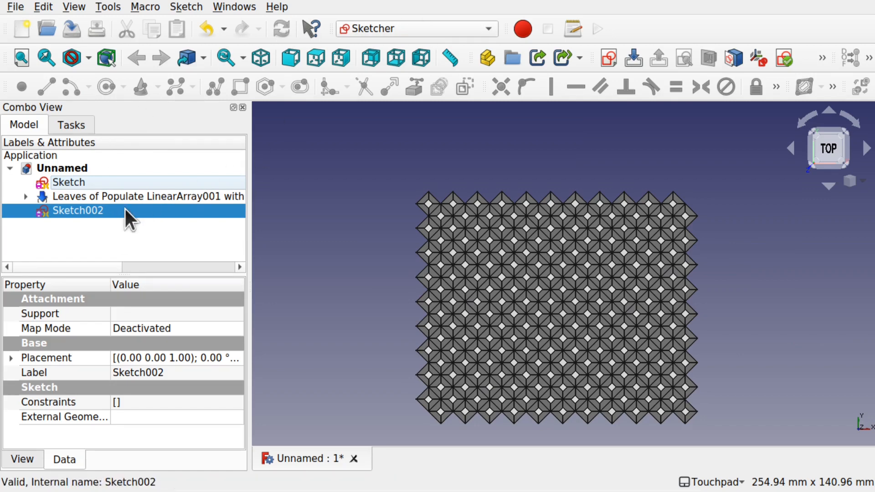
# Extrude the circle sketch 10 mm along its normal in the Part workbench
pyautogui.click(426, 23)
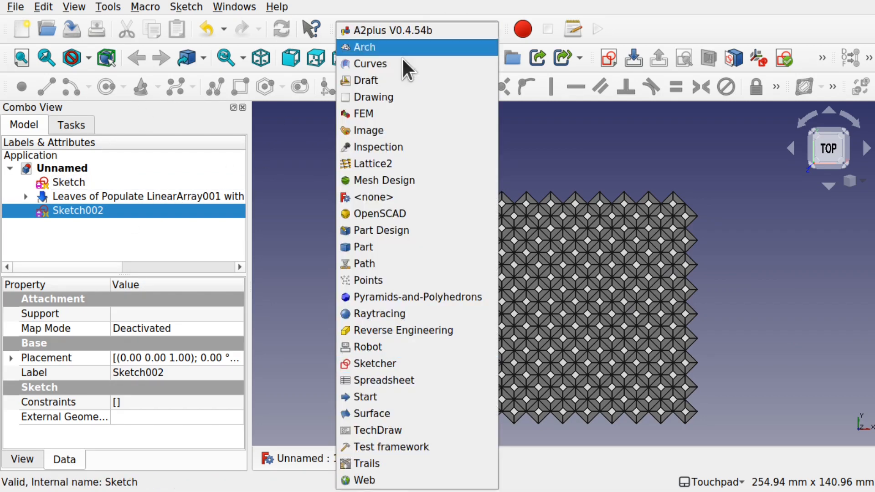
pyautogui.click(363, 247)
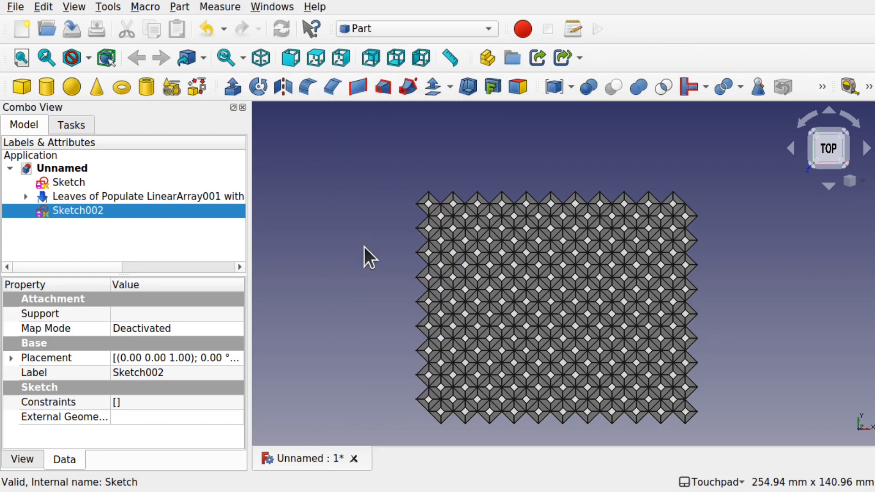
pyautogui.click(222, 85)
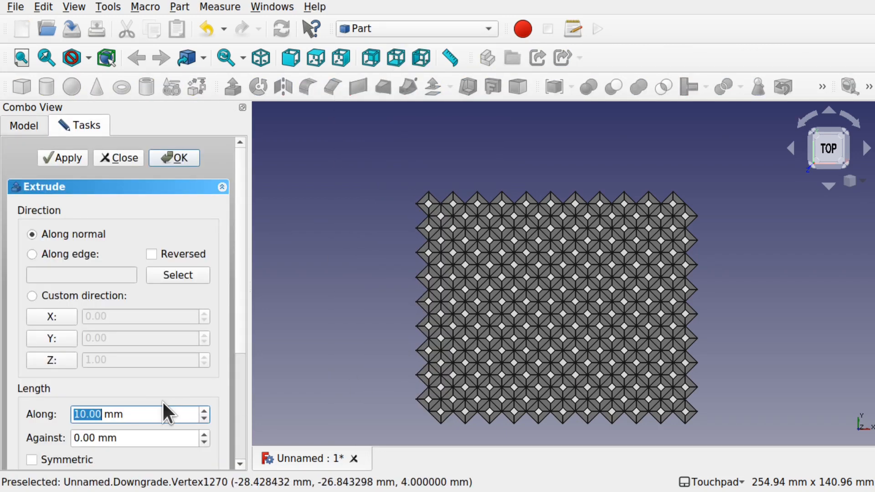
pyautogui.click(179, 157)
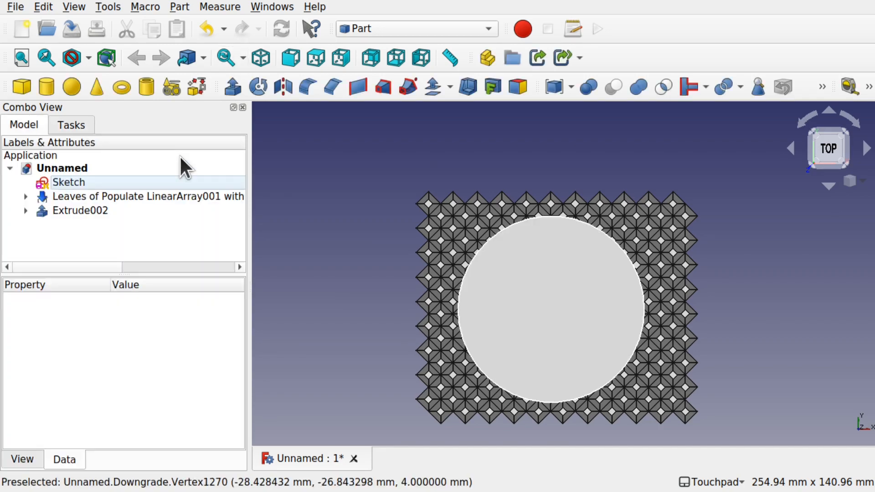
# Try a Boolean intersection of the downgraded block grid with the extruded disc, and undo it
pyautogui.moveTo(571, 352); pyautogui.dragTo(616, 218, button='middle')
pyautogui.keyDown('shift'); pyautogui.moveTo(566, 242); pyautogui.dragTo(535, 239); pyautogui.keyUp('shift')
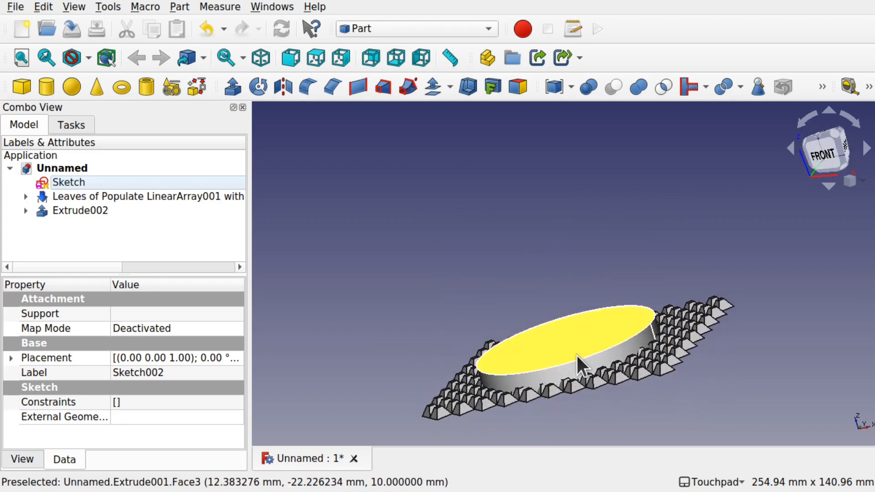
pyautogui.keyDown('shift'); pyautogui.moveTo(576, 354); pyautogui.dragTo(592, 295); pyautogui.keyUp('shift')
pyautogui.keyDown('shift'); pyautogui.moveTo(580, 403); pyautogui.dragTo(579, 453); pyautogui.keyUp('shift')
pyautogui.keyDown('shift'); pyautogui.moveTo(579, 301); pyautogui.dragTo(524, 338); pyautogui.keyUp('shift')
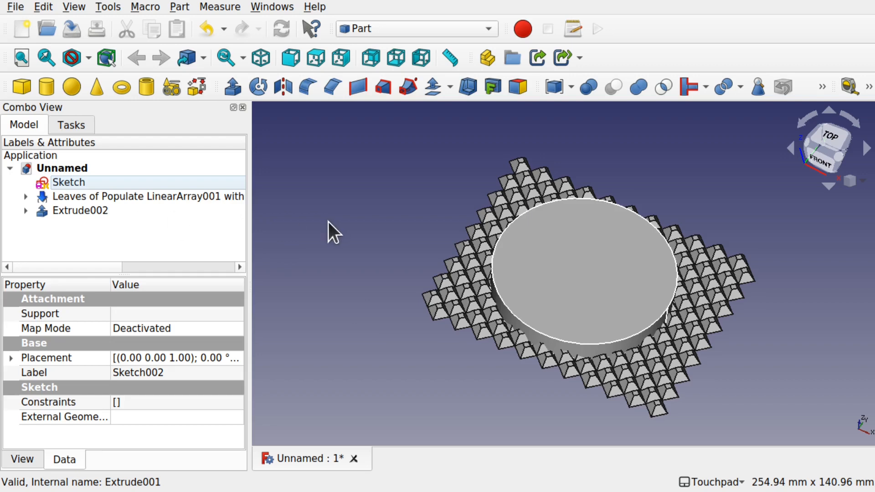
pyautogui.click(94, 195)
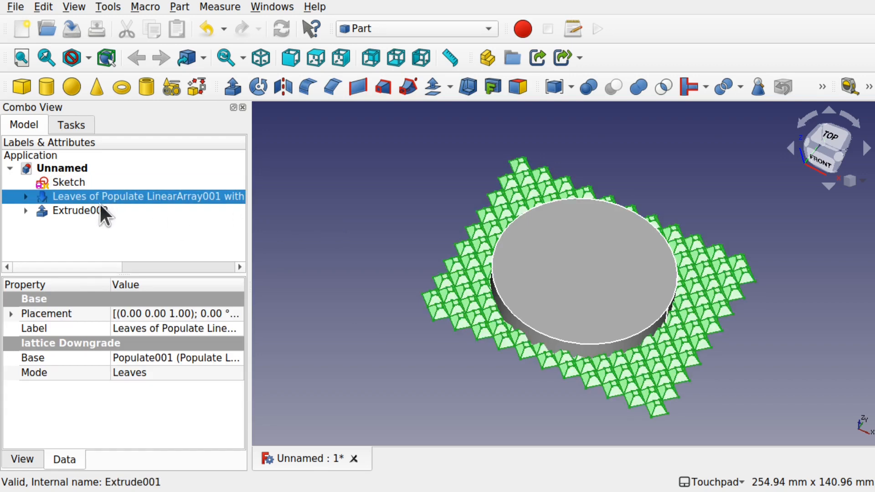
pyautogui.keyDown('ctrl'); pyautogui.click(89, 205); pyautogui.keyUp('ctrl')
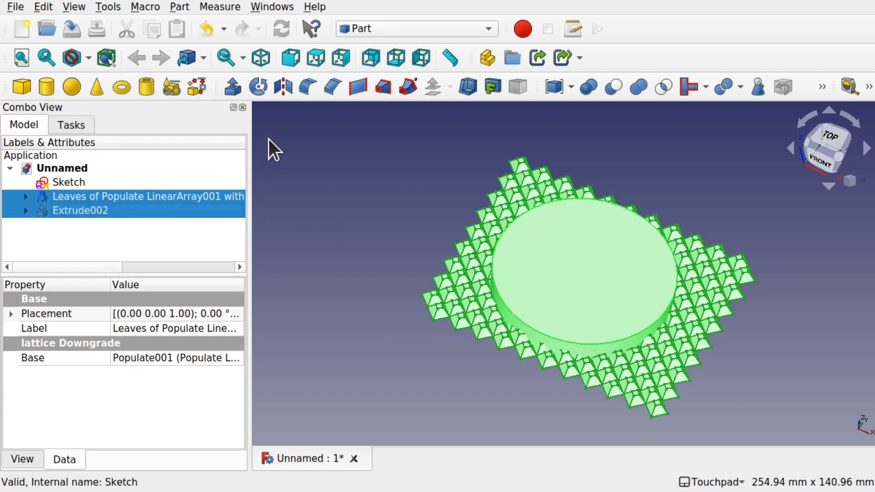
pyautogui.click(179, 7)
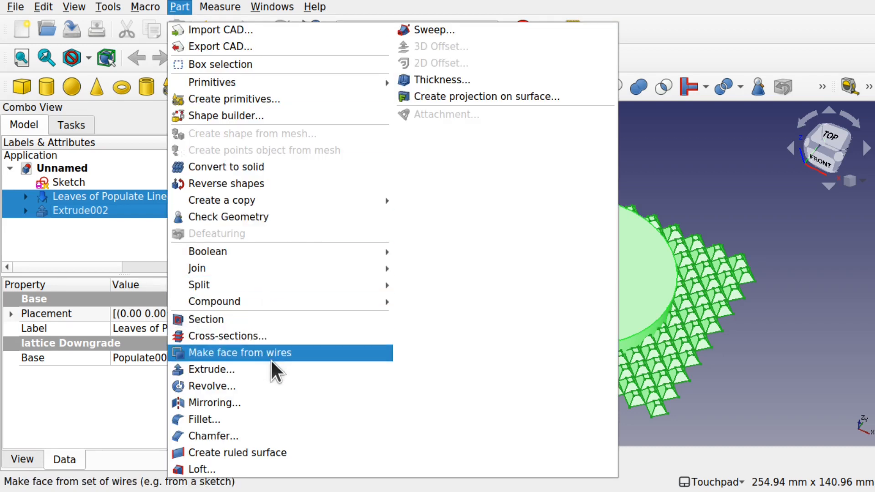
pyautogui.moveTo(274, 253)
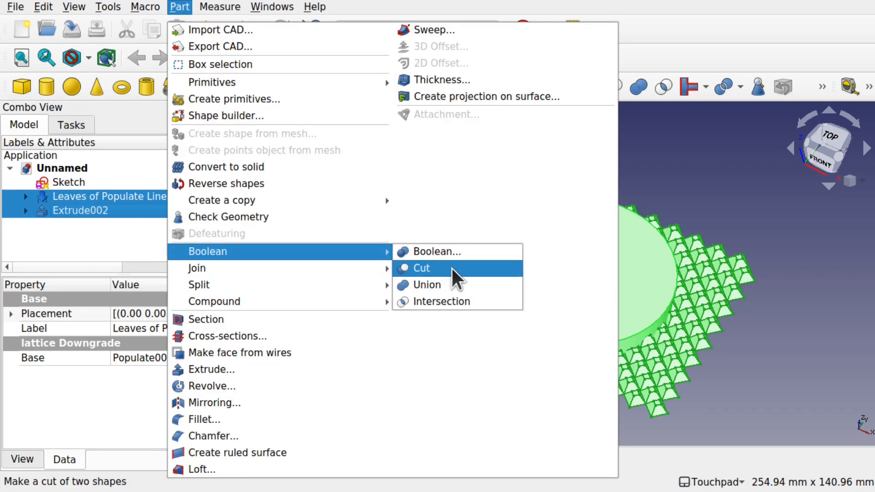
pyautogui.click(436, 299)
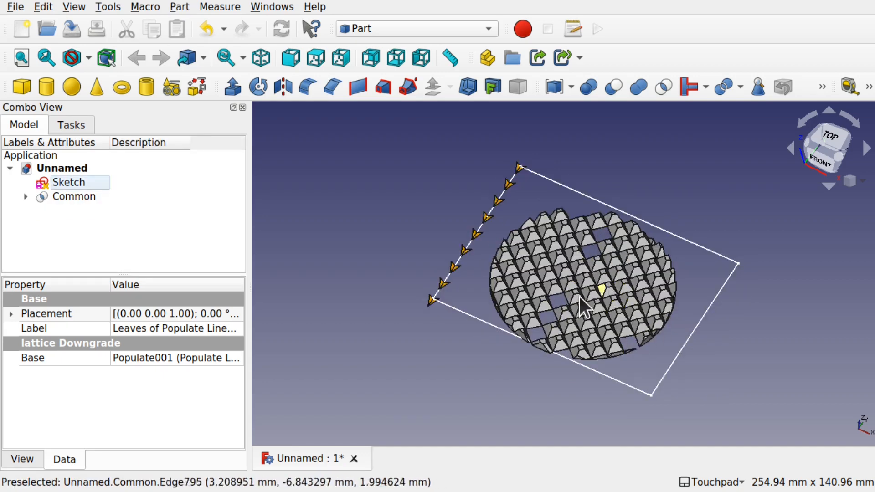
pyautogui.click(66, 196)
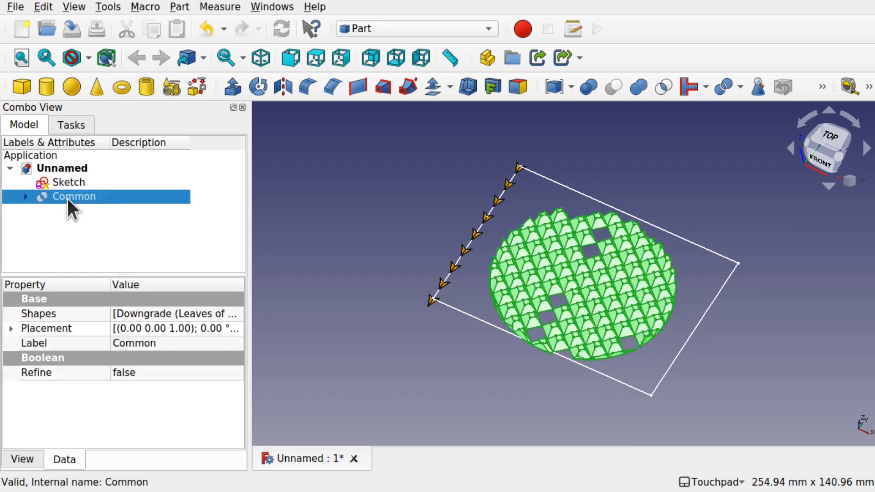
pyautogui.hotkey('ctrl', 'z')
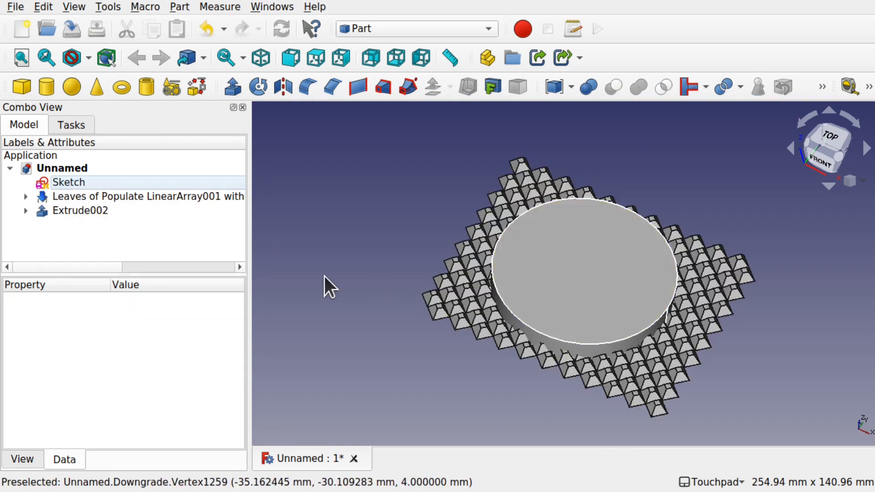
# Transform the extruded disc 1 mm downward along Z so its underside sits below the block grid
pyautogui.click(88, 209)
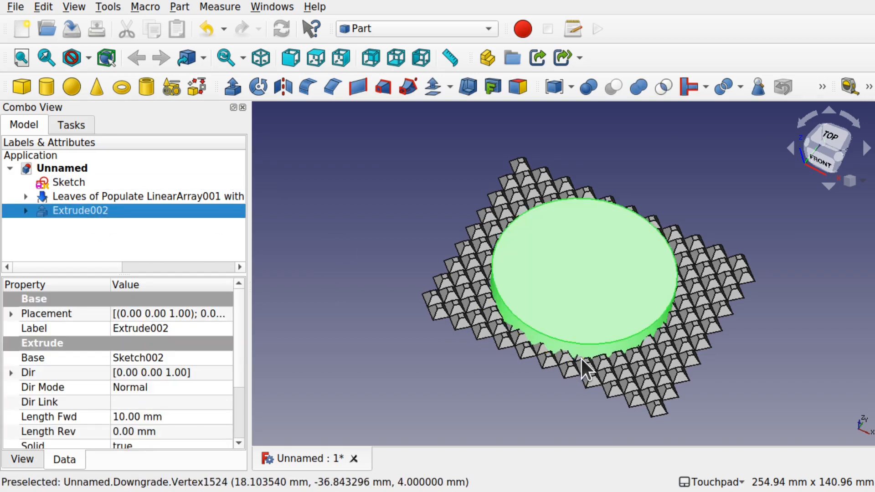
pyautogui.keyDown('shift'); pyautogui.moveTo(579, 358); pyautogui.dragTo(620, 314); pyautogui.keyUp('shift')
pyautogui.keyDown('shift'); pyautogui.moveTo(565, 382); pyautogui.dragTo(547, 370); pyautogui.keyUp('shift')
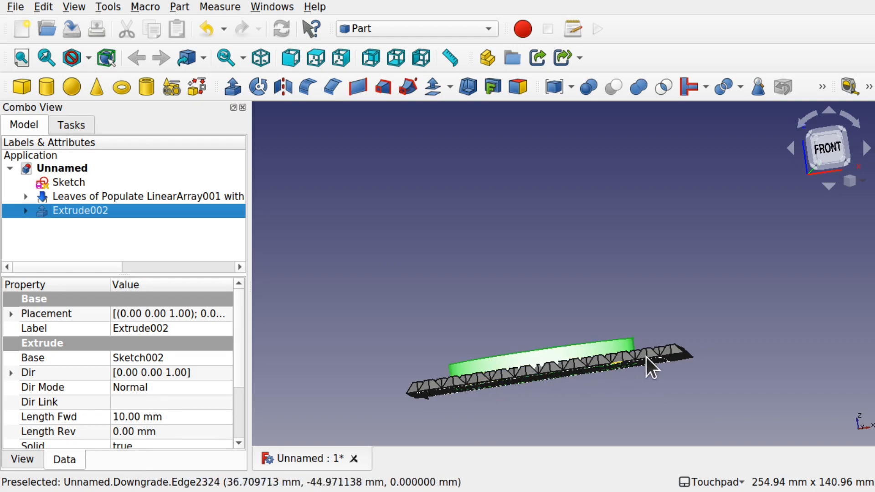
pyautogui.scroll(5, 560, 371)
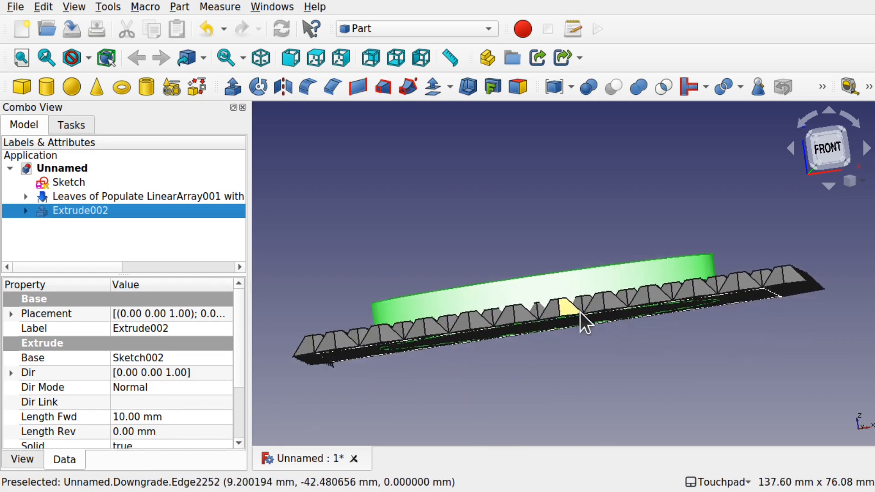
pyautogui.click(89, 209)
pyautogui.rightClick(89, 209)
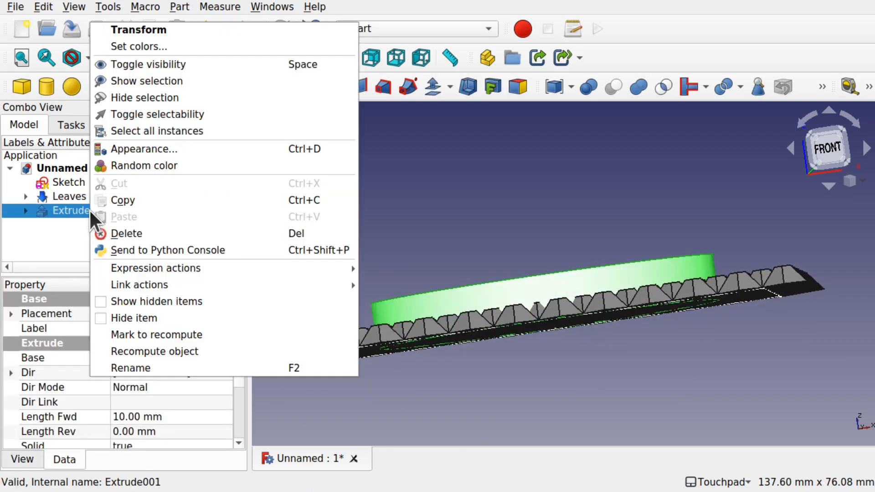
pyautogui.click(160, 30)
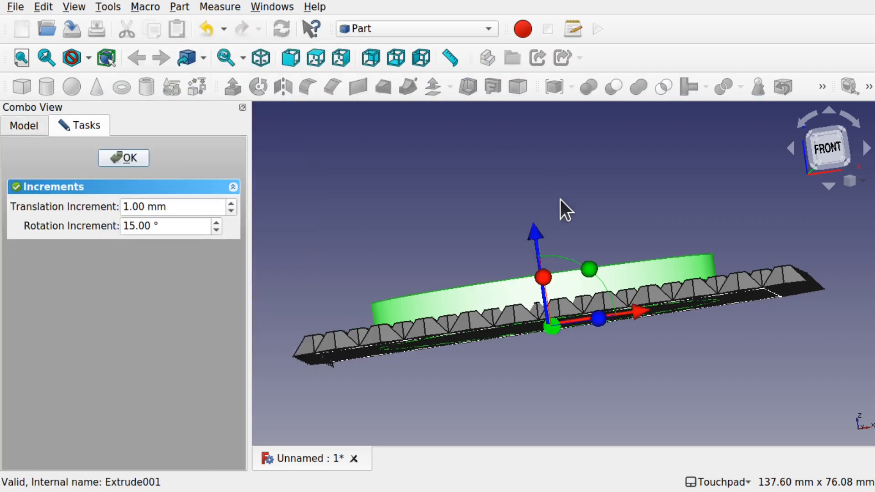
pyautogui.moveTo(533, 234); pyautogui.dragTo(541, 239)
pyautogui.keyDown('alt'); pyautogui.moveTo(597, 262); pyautogui.dragTo(593, 245); pyautogui.keyUp('alt')
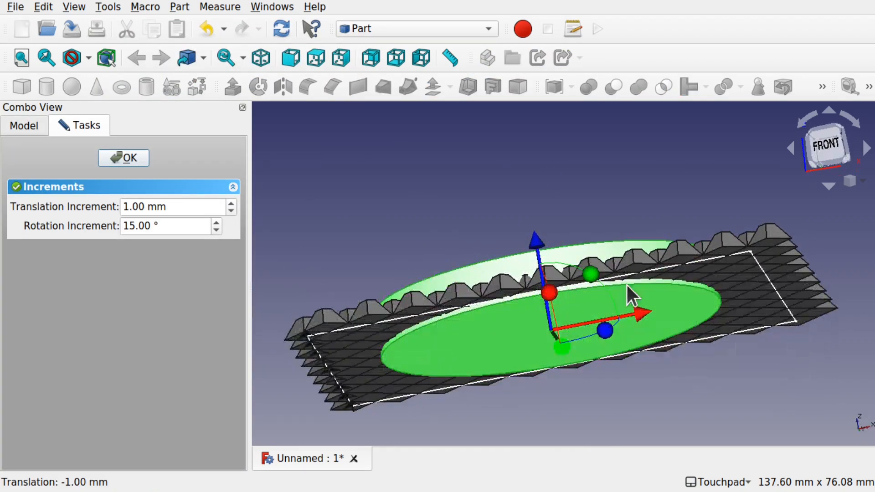
pyautogui.scroll(1, 657, 310)
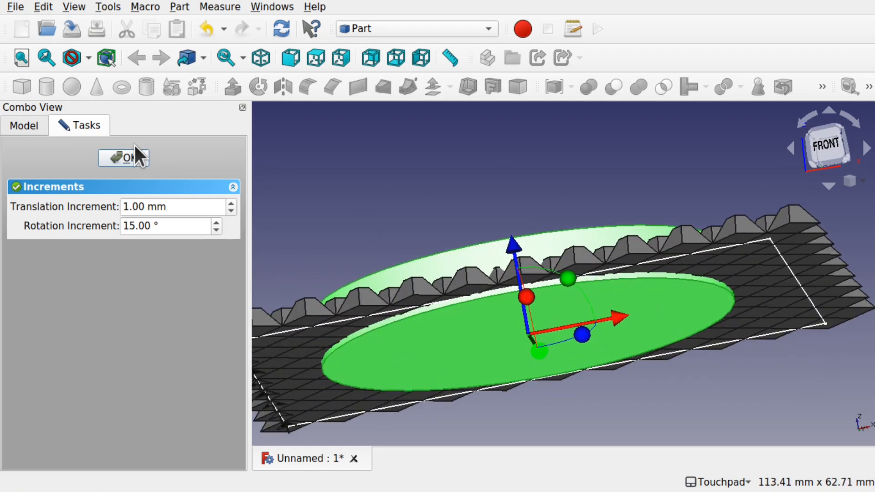
pyautogui.click(130, 158)
pyautogui.keyDown('alt'); pyautogui.moveTo(661, 203); pyautogui.dragTo(650, 284); pyautogui.keyUp('alt')
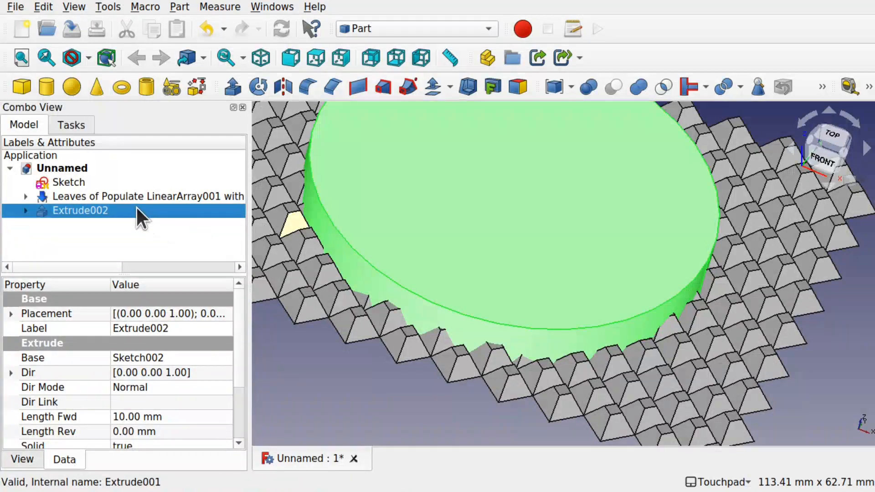
# Create a Boolean intersection of the downgraded block grid and the extruded disc, and examine the trimmed reflector from above
pyautogui.keyDown('ctrl'); pyautogui.click(167, 195); pyautogui.keyUp('ctrl')
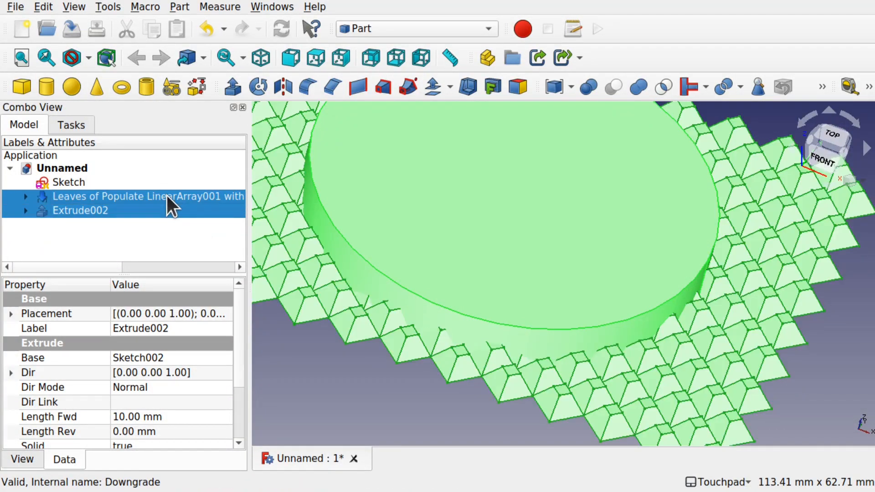
pyautogui.click(175, 8)
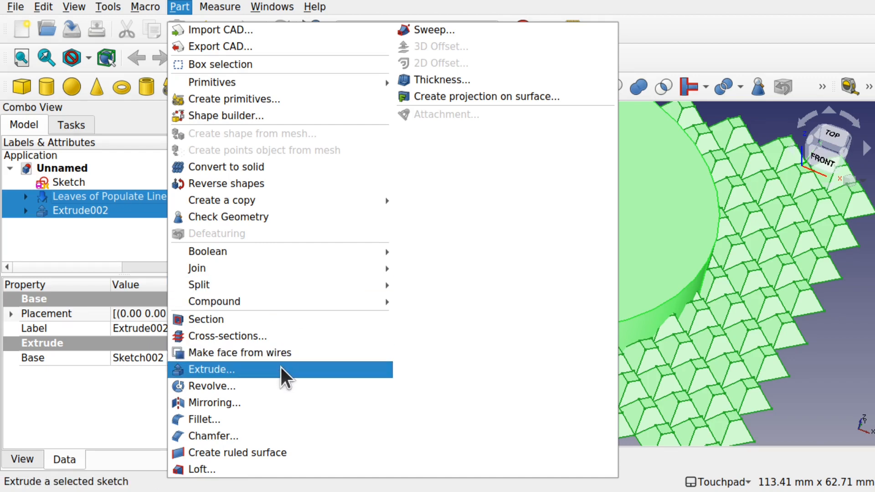
pyautogui.moveTo(256, 252)
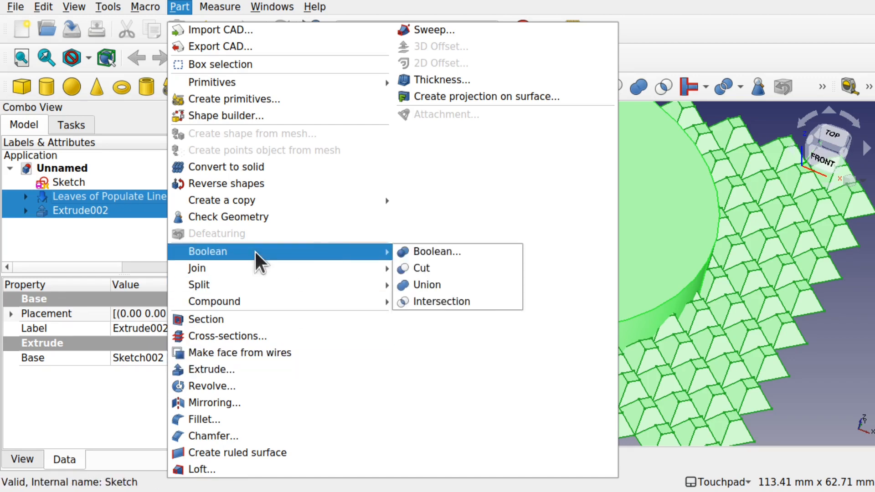
pyautogui.click(449, 302)
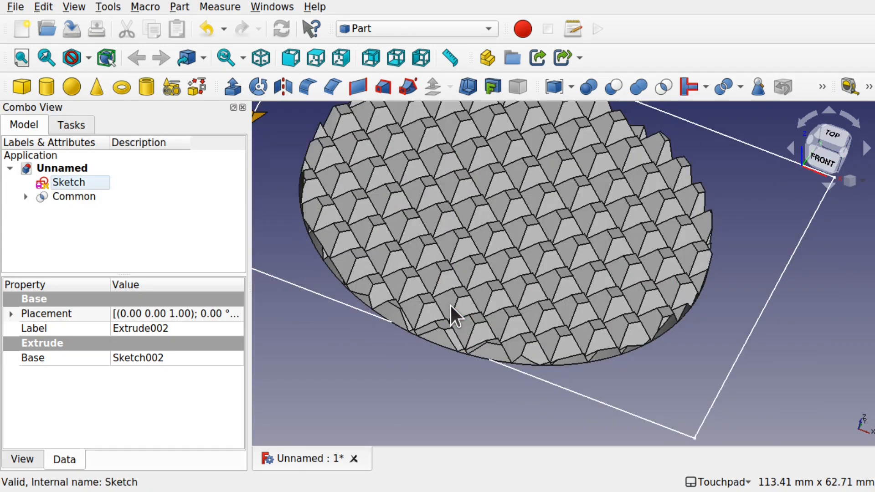
pyautogui.scroll(-4, 450, 304)
pyautogui.scroll(1, 450, 305)
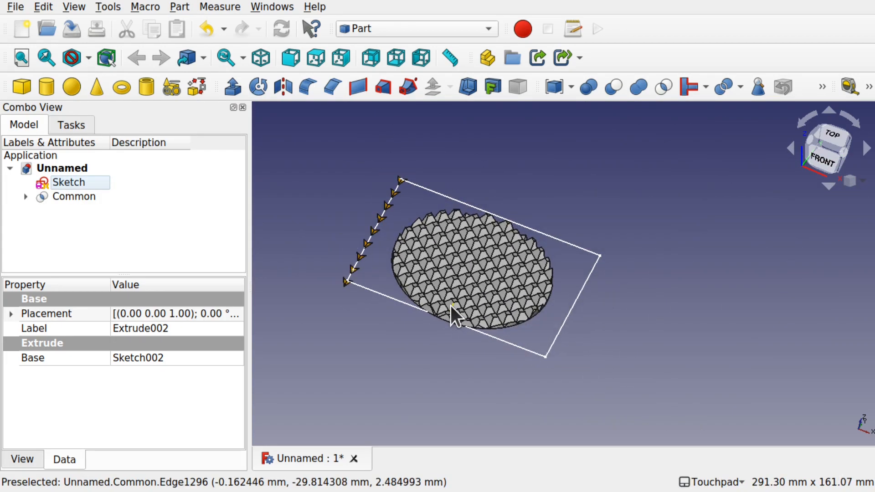
pyautogui.click(80, 196)
pyautogui.keyDown('alt'); pyautogui.moveTo(560, 190); pyautogui.dragTo(534, 241); pyautogui.keyUp('alt')
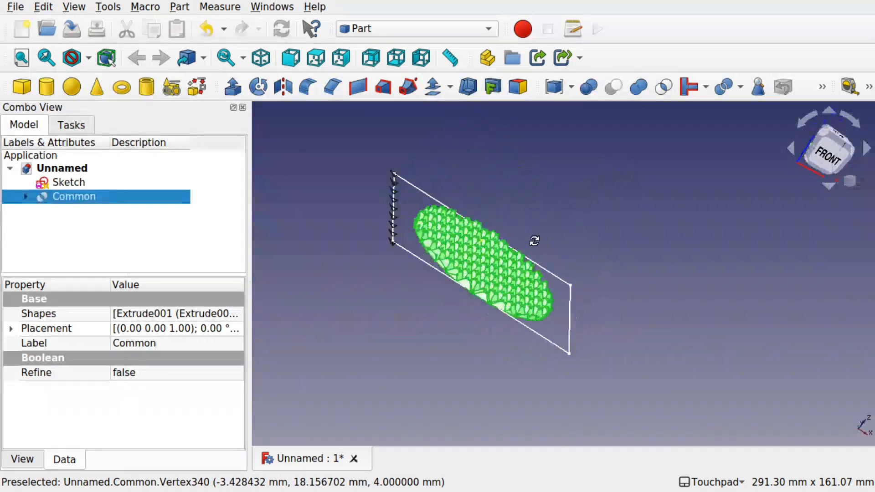
pyautogui.press('2')
pyautogui.scroll(5, 482, 285)
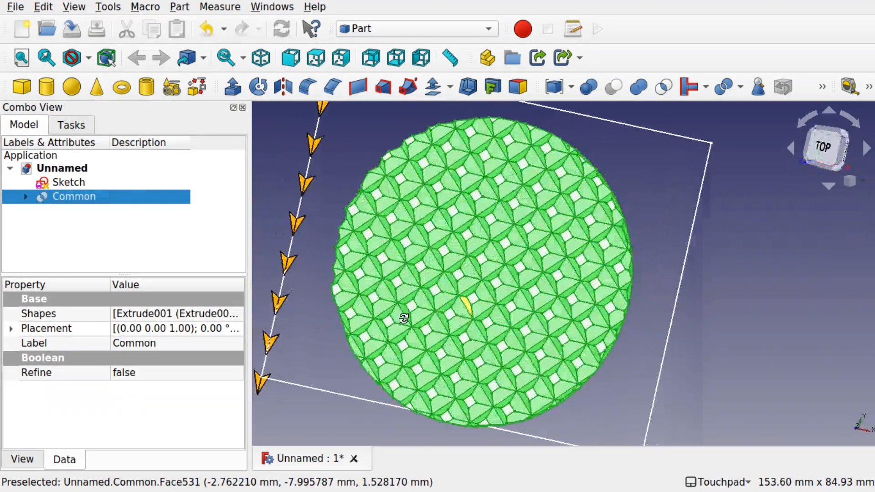
pyautogui.keyDown('alt'); pyautogui.moveTo(403, 318); pyautogui.dragTo(528, 308); pyautogui.keyUp('alt')
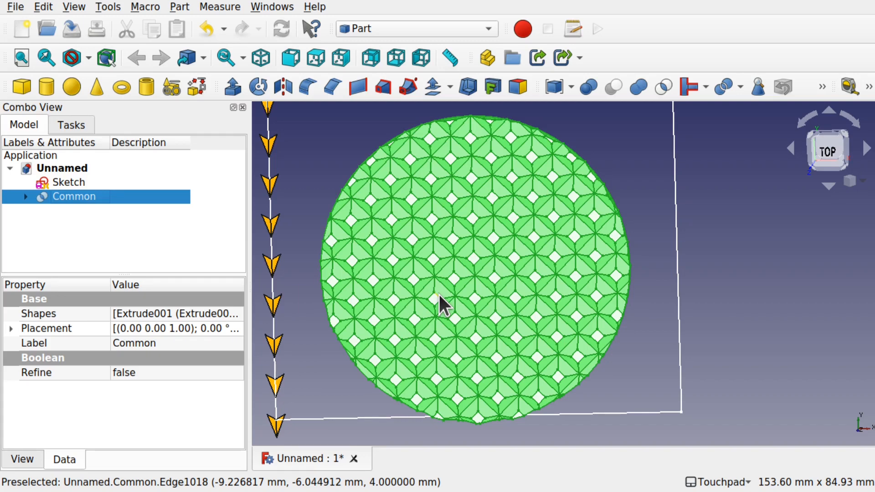
# Hide the rectangular base sketch and the linear array's arrow markers, and expand the intersection's nested arrays in the enlarged model tree
pyautogui.click(25, 197)
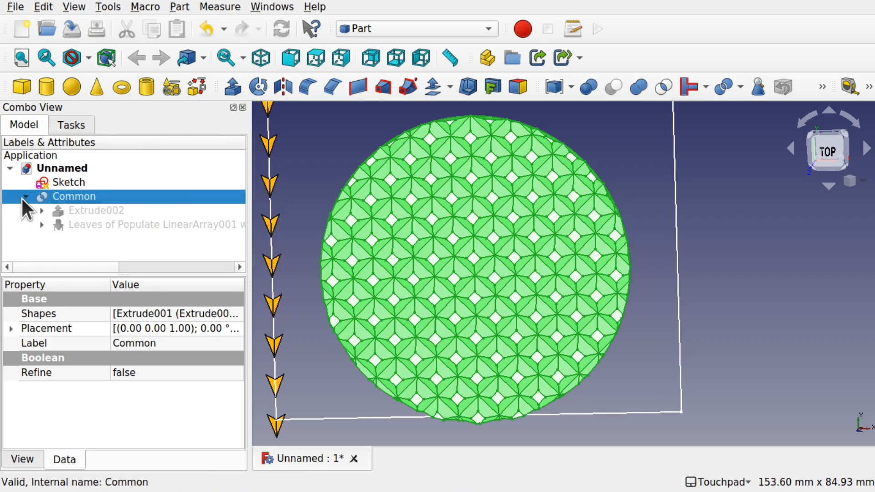
pyautogui.click(41, 225)
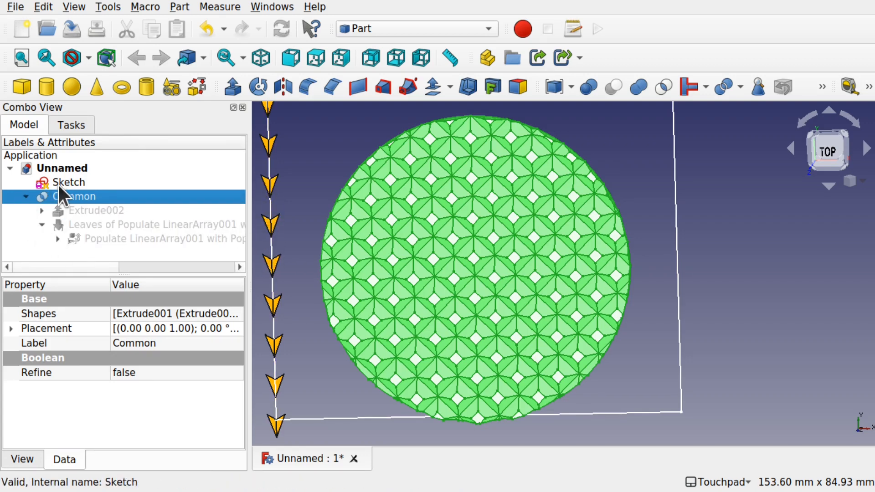
pyautogui.click(71, 183)
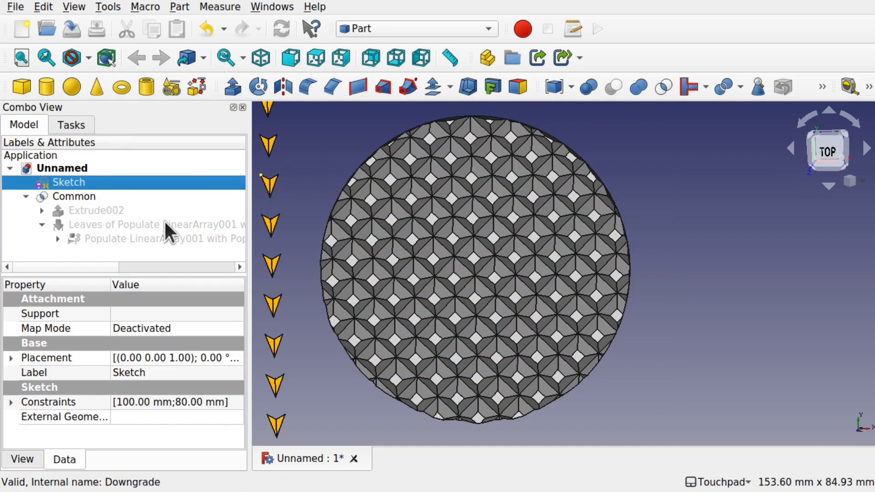
pyautogui.click(271, 186)
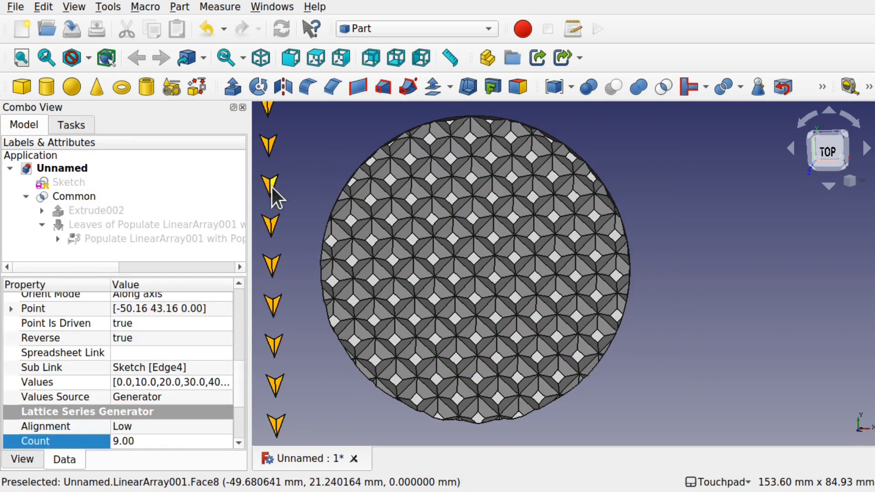
pyautogui.press('space')
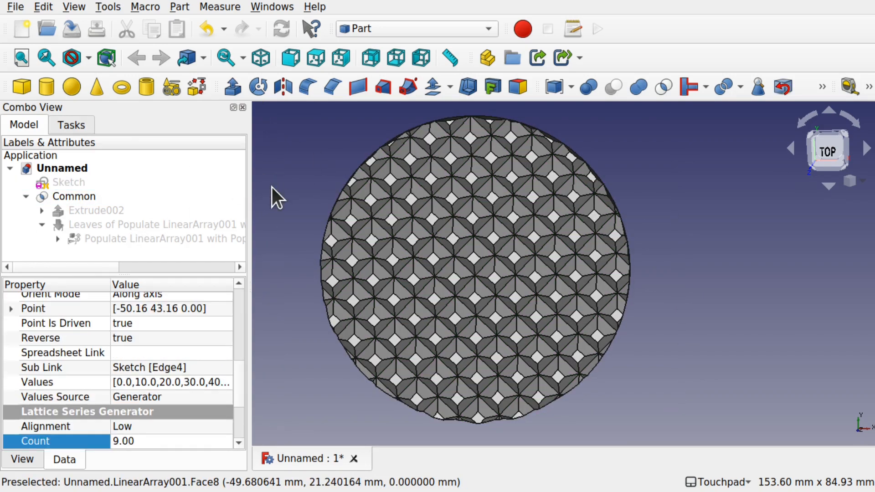
pyautogui.click(54, 235)
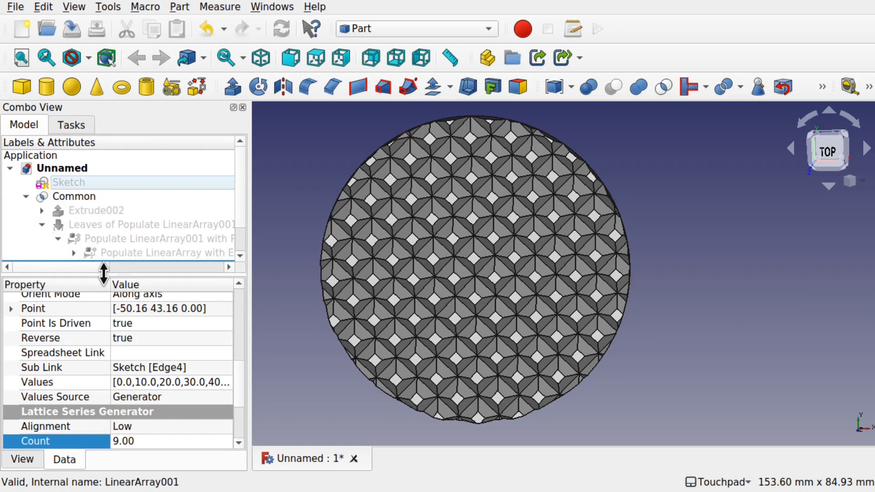
pyautogui.moveTo(102, 272); pyautogui.dragTo(100, 347)
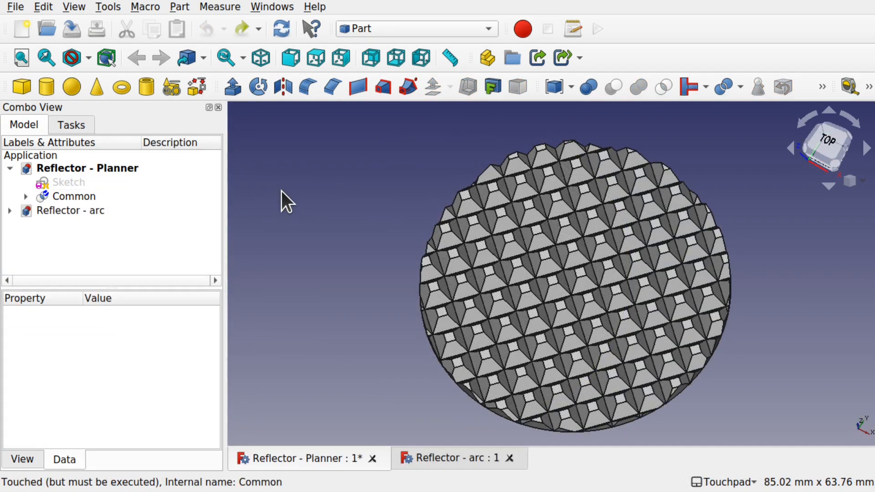
pyautogui.click(68, 197)
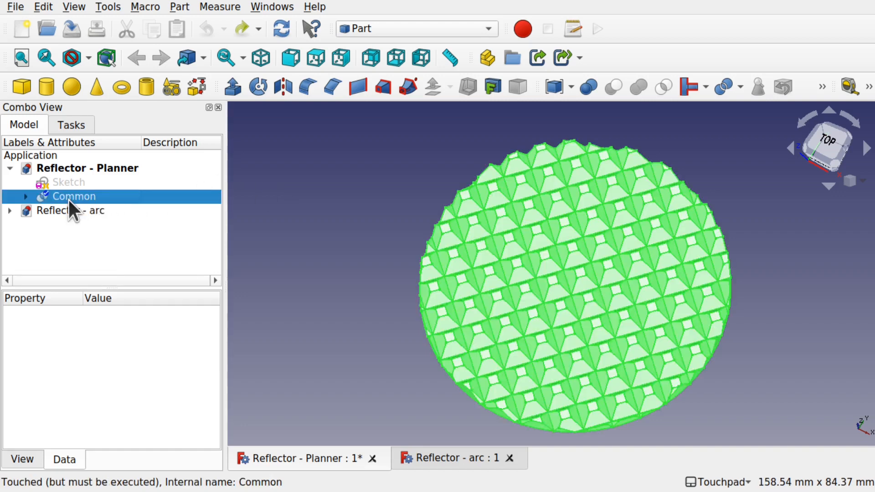
pyautogui.click(15, 6)
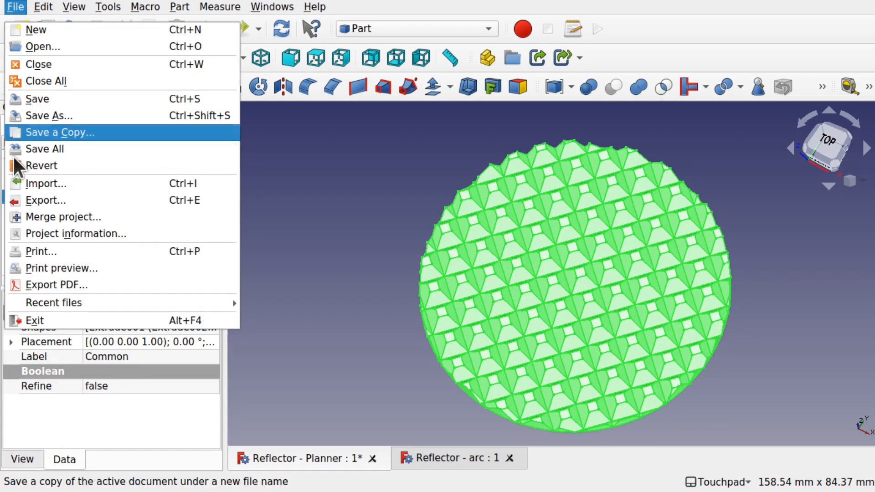
pyautogui.click(320, 193)
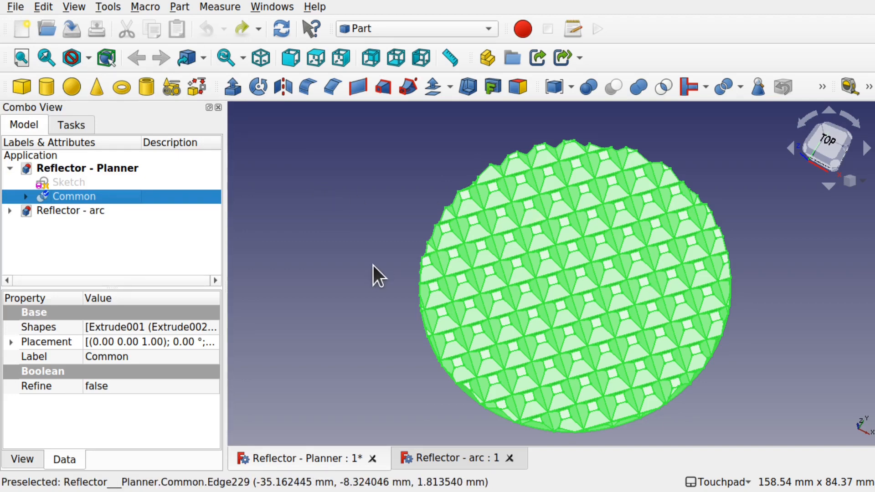
pyautogui.click(373, 278)
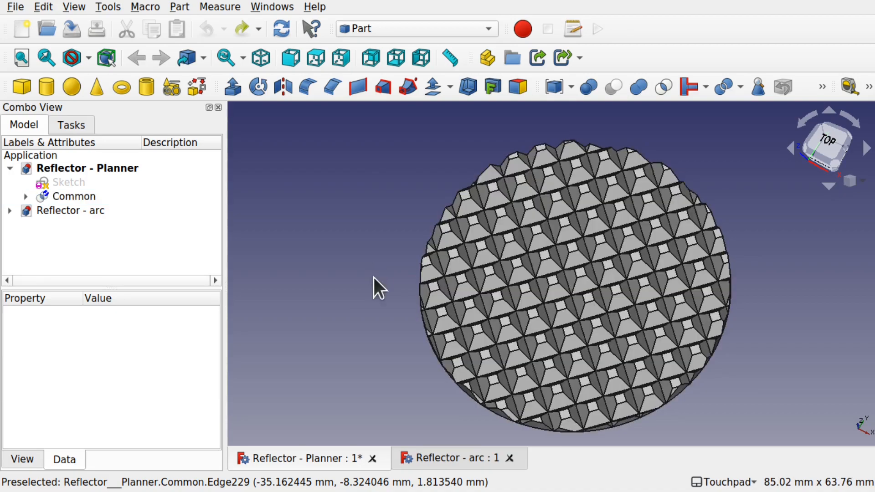
# Switch to the Reflector - arc document and examine the curved version of the faceted reflector
pyautogui.click(434, 456)
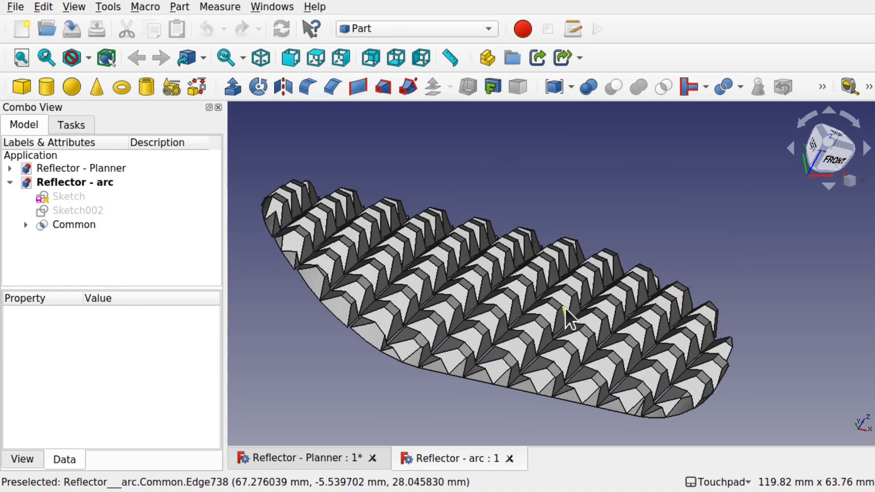
pyautogui.keyDown('alt'); pyautogui.moveTo(570, 316); pyautogui.dragTo(588, 336); pyautogui.keyUp('alt')
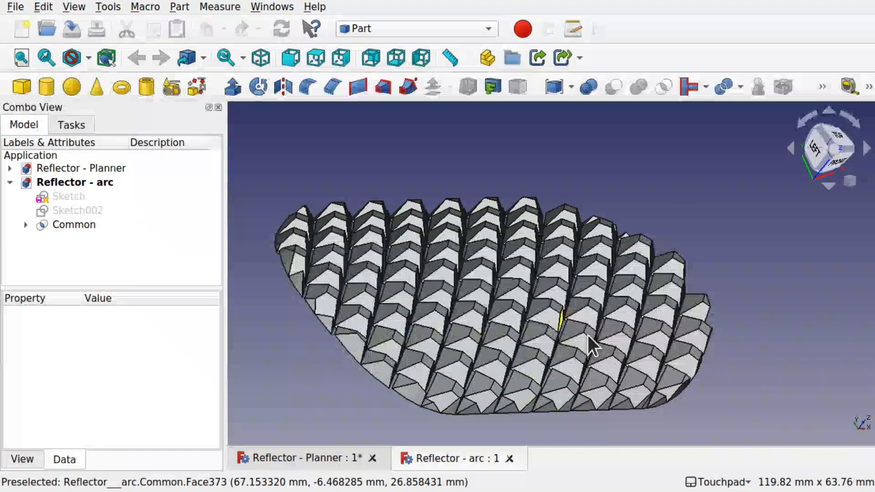